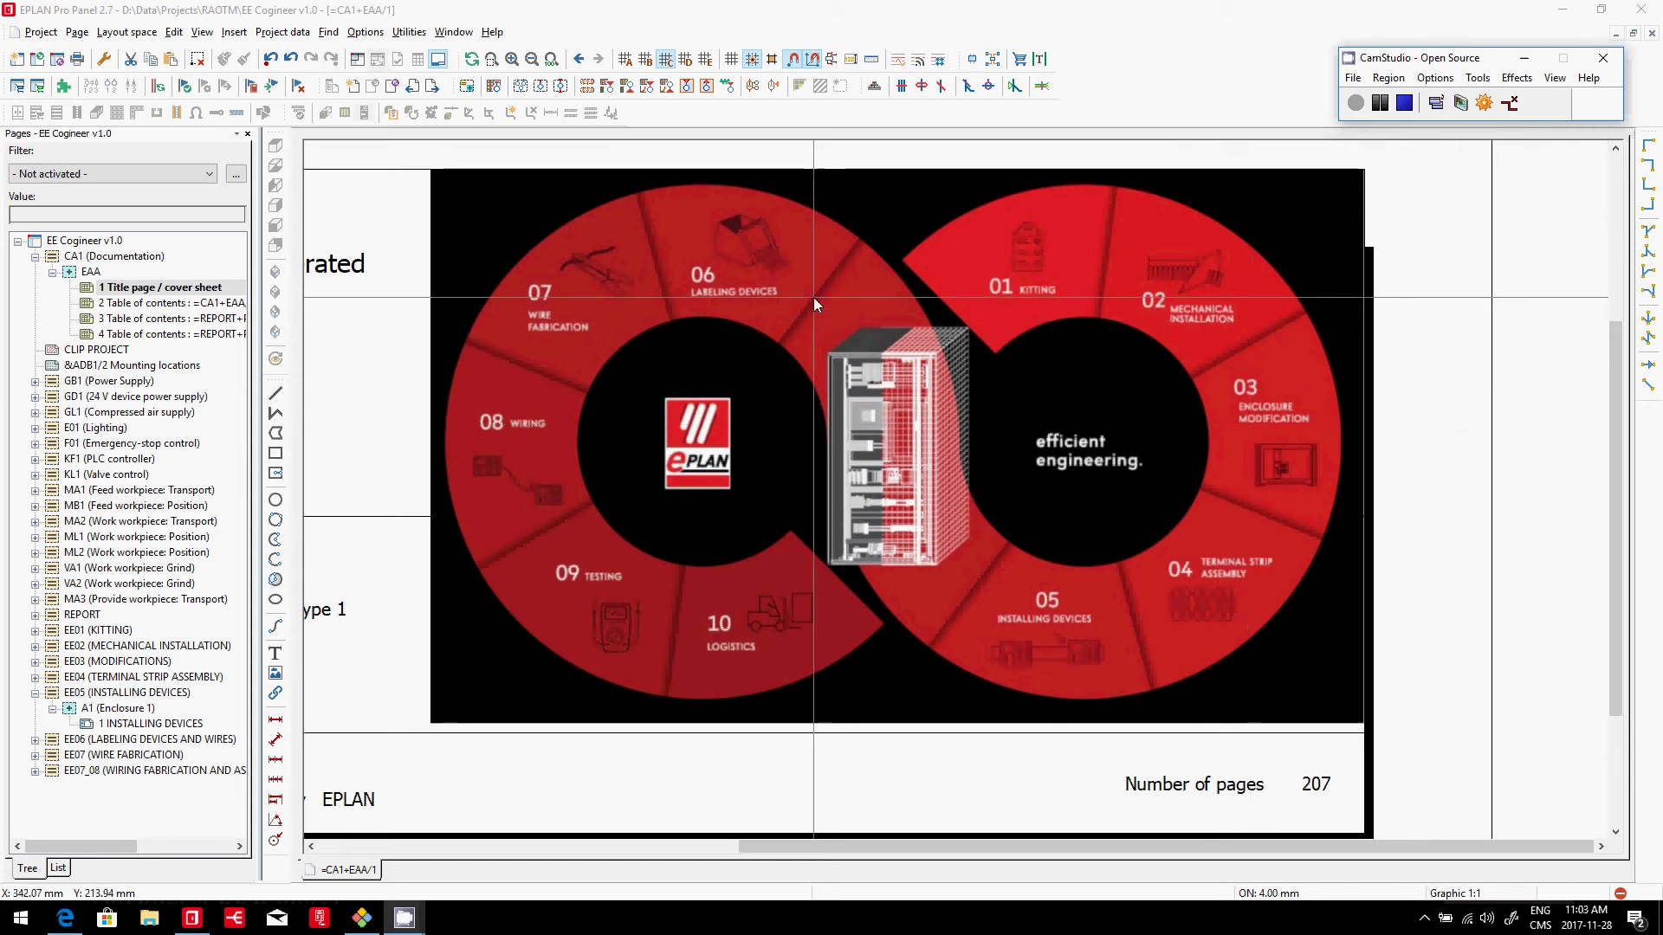
- Expand EE06 in the EE Cogineer v1.0 project and open connection list pages &WL/1 and &WL/2
left_click(128, 243)
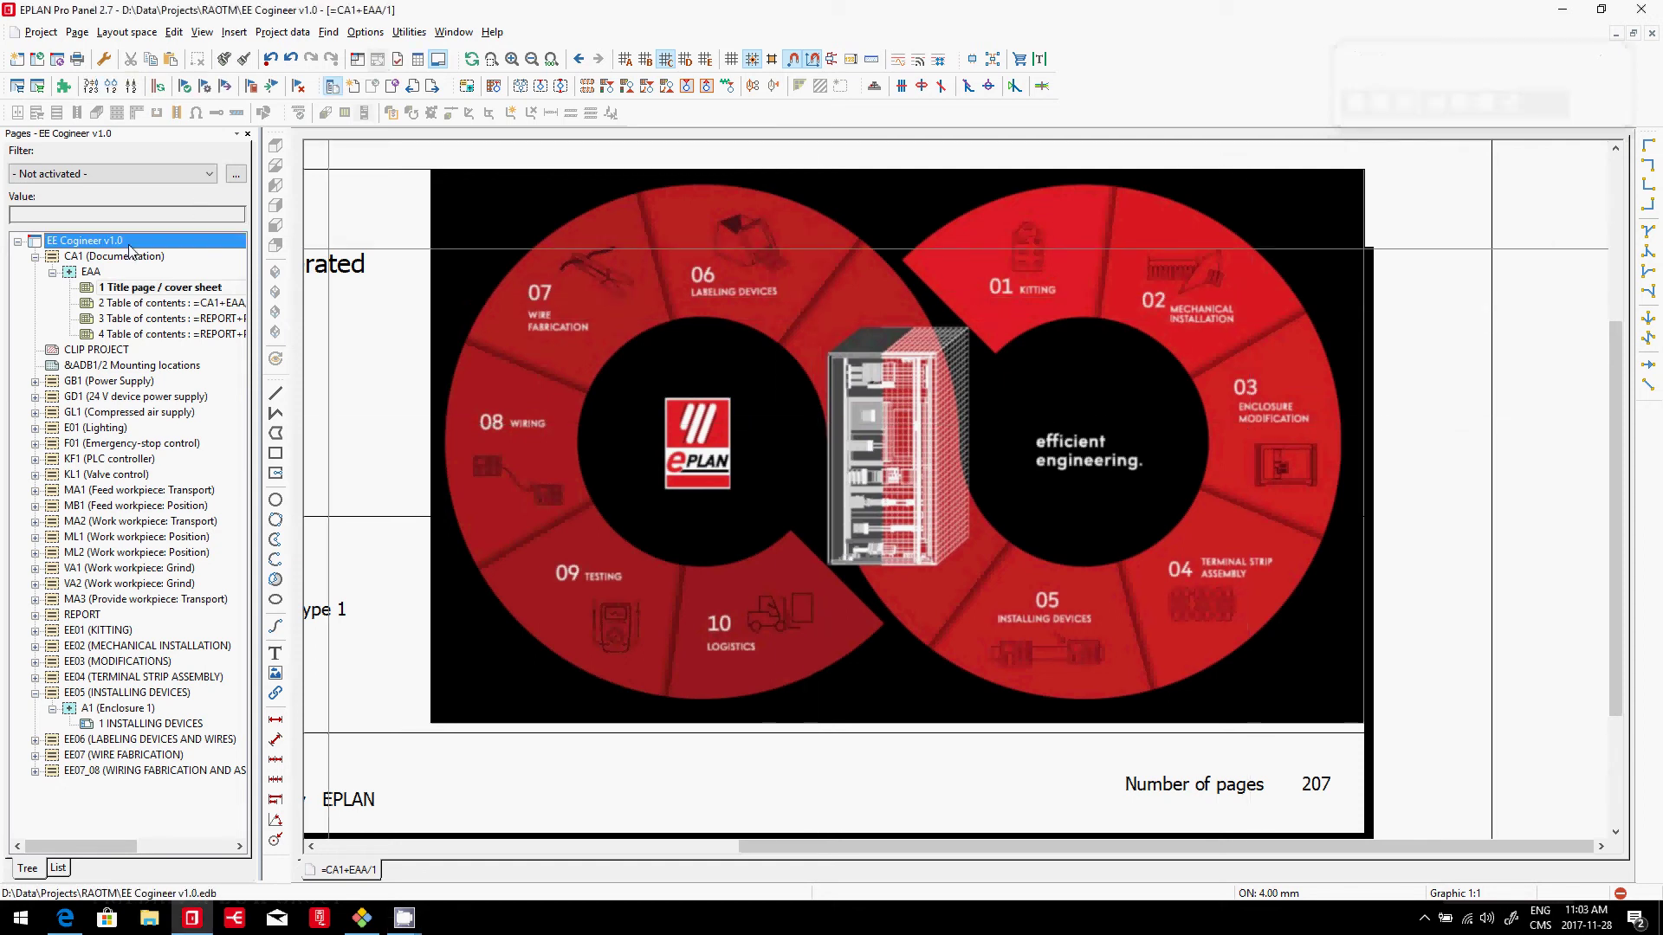
left_click(148, 740)
double_click(147, 743)
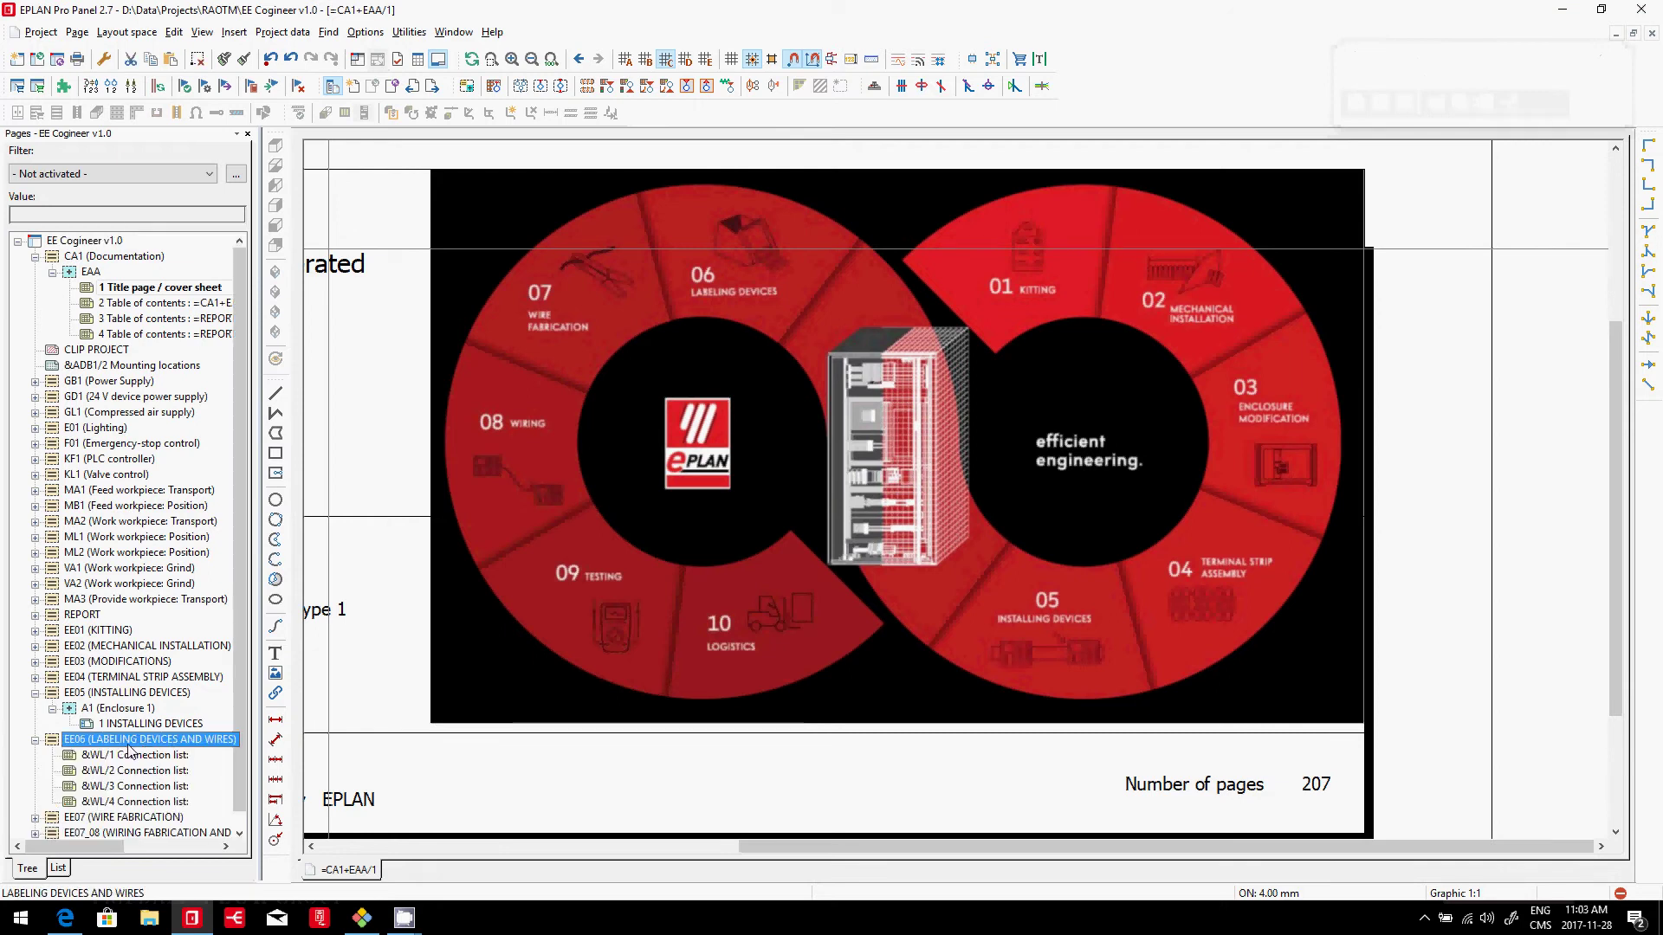
double_click(143, 756)
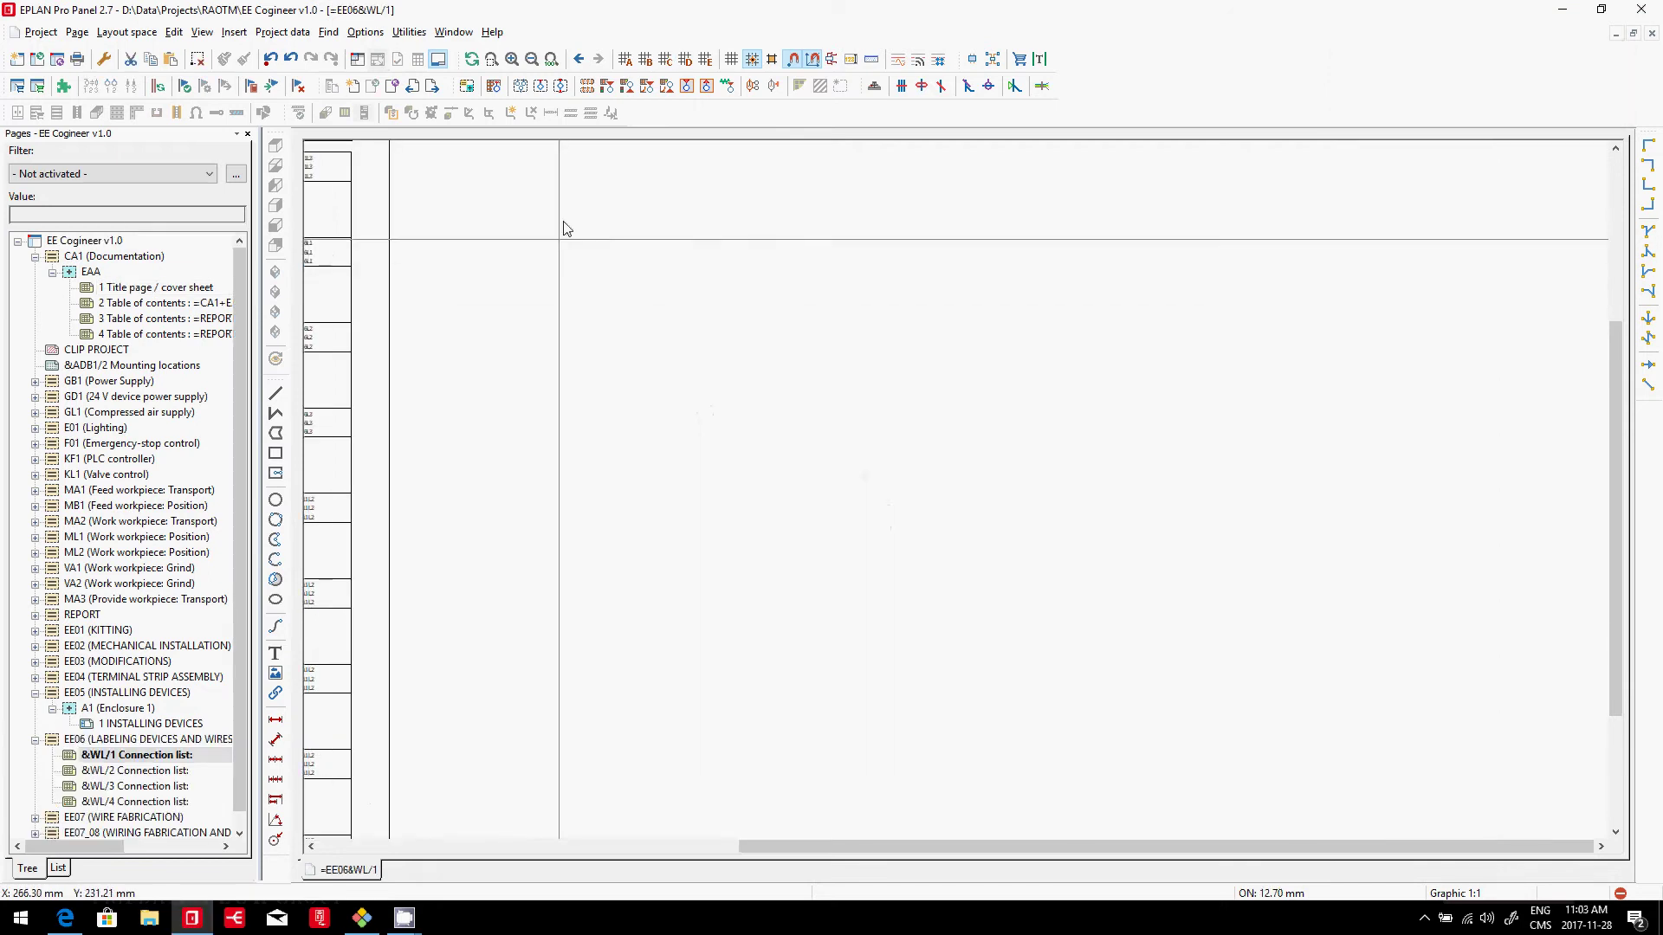
left_click(551, 59)
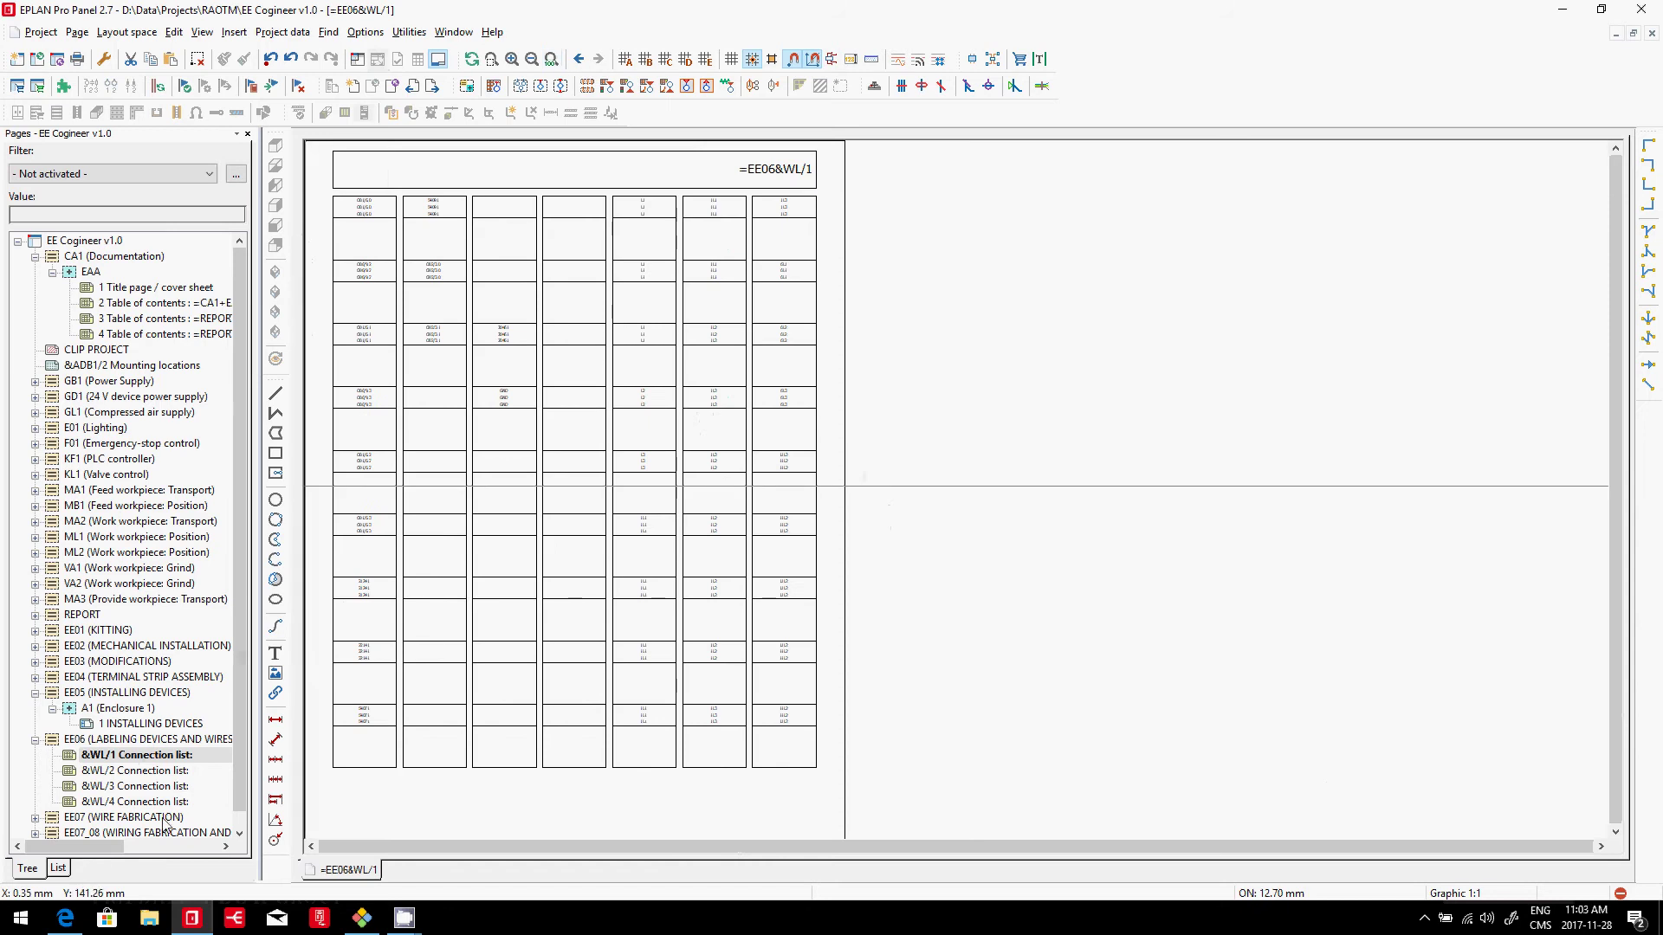
double_click(147, 773)
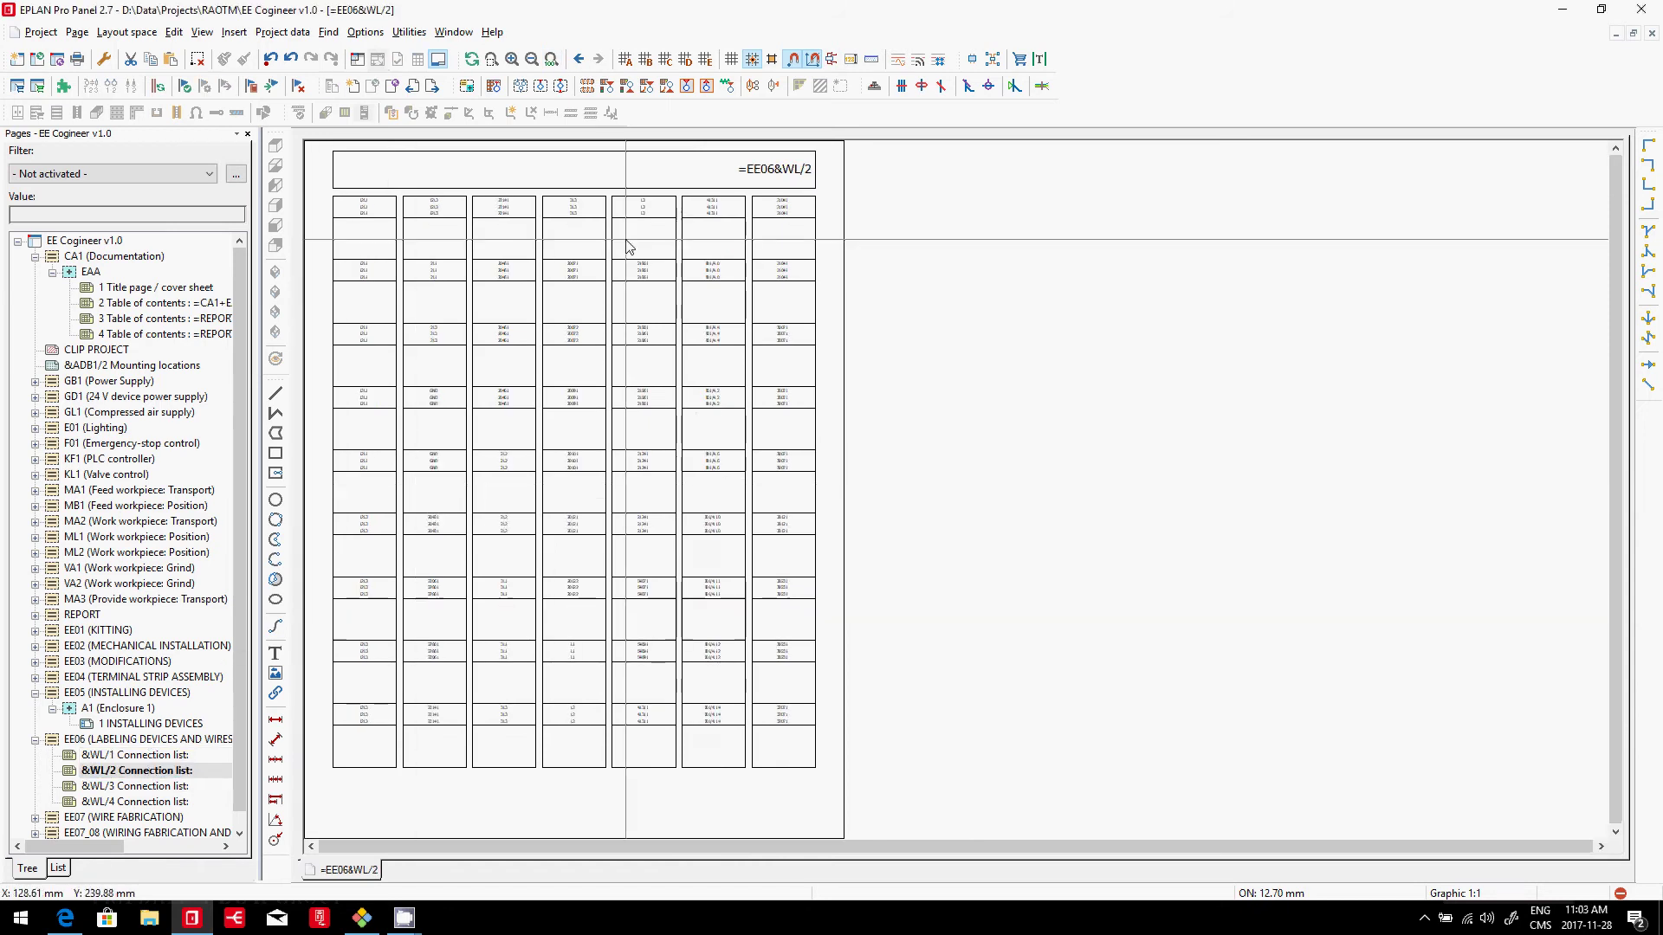
- Launch the CLIP PROJECT marking export with the EE06 device tag, terminal marking and wire tag schemes selected
left_click(116, 242)
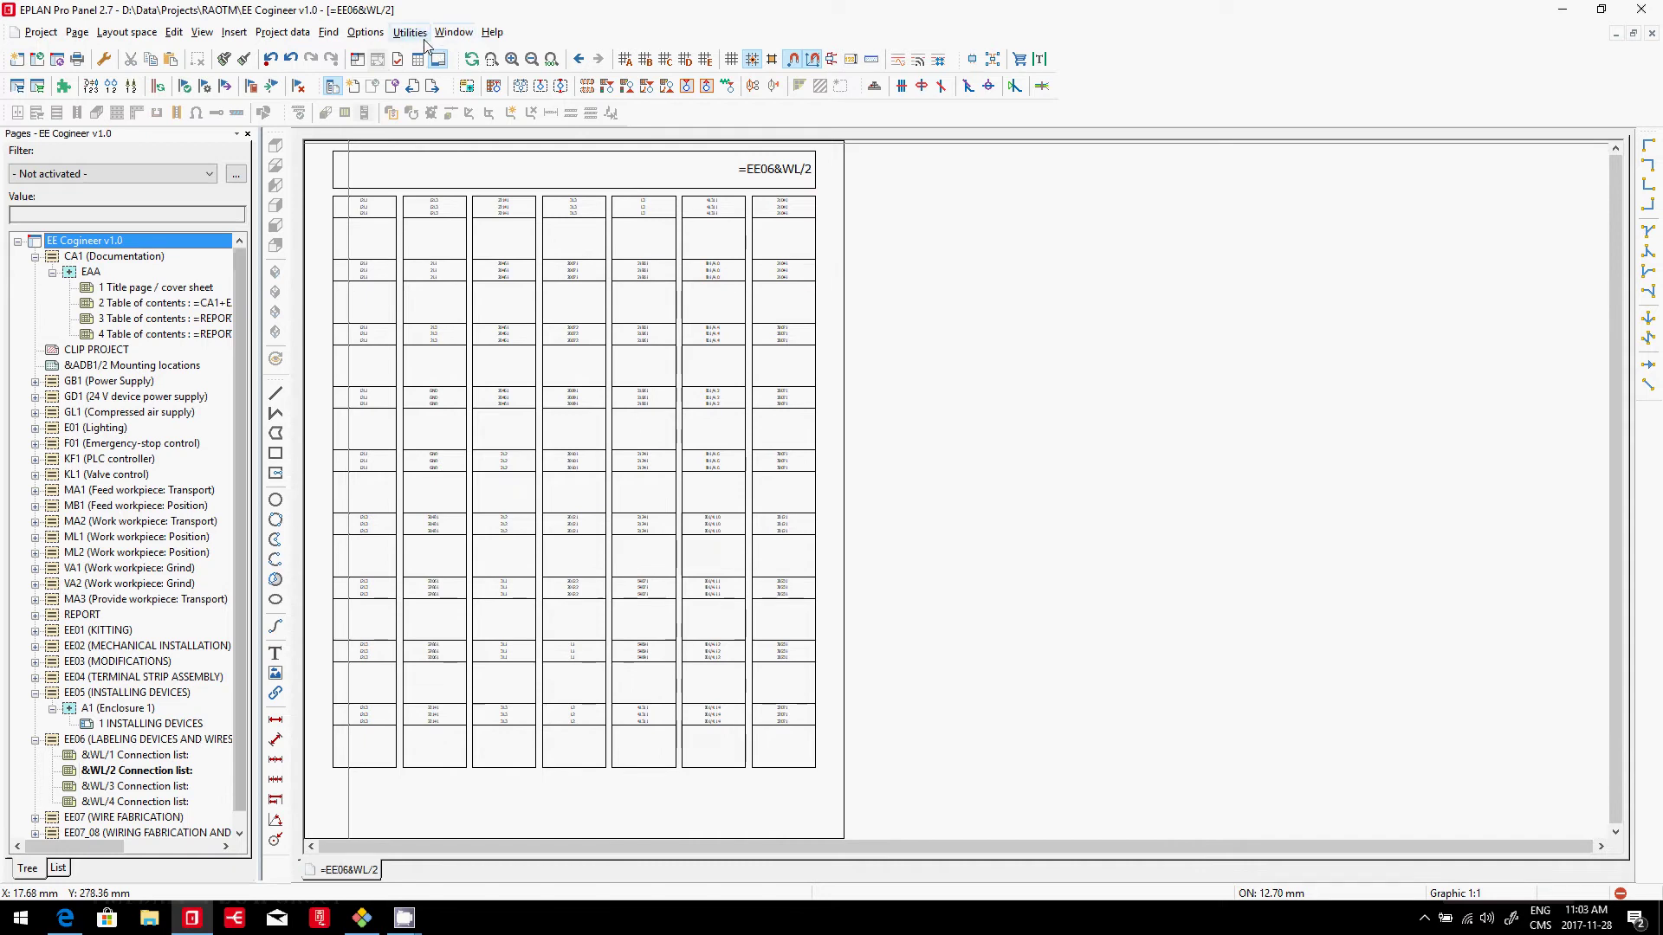
left_click(410, 32)
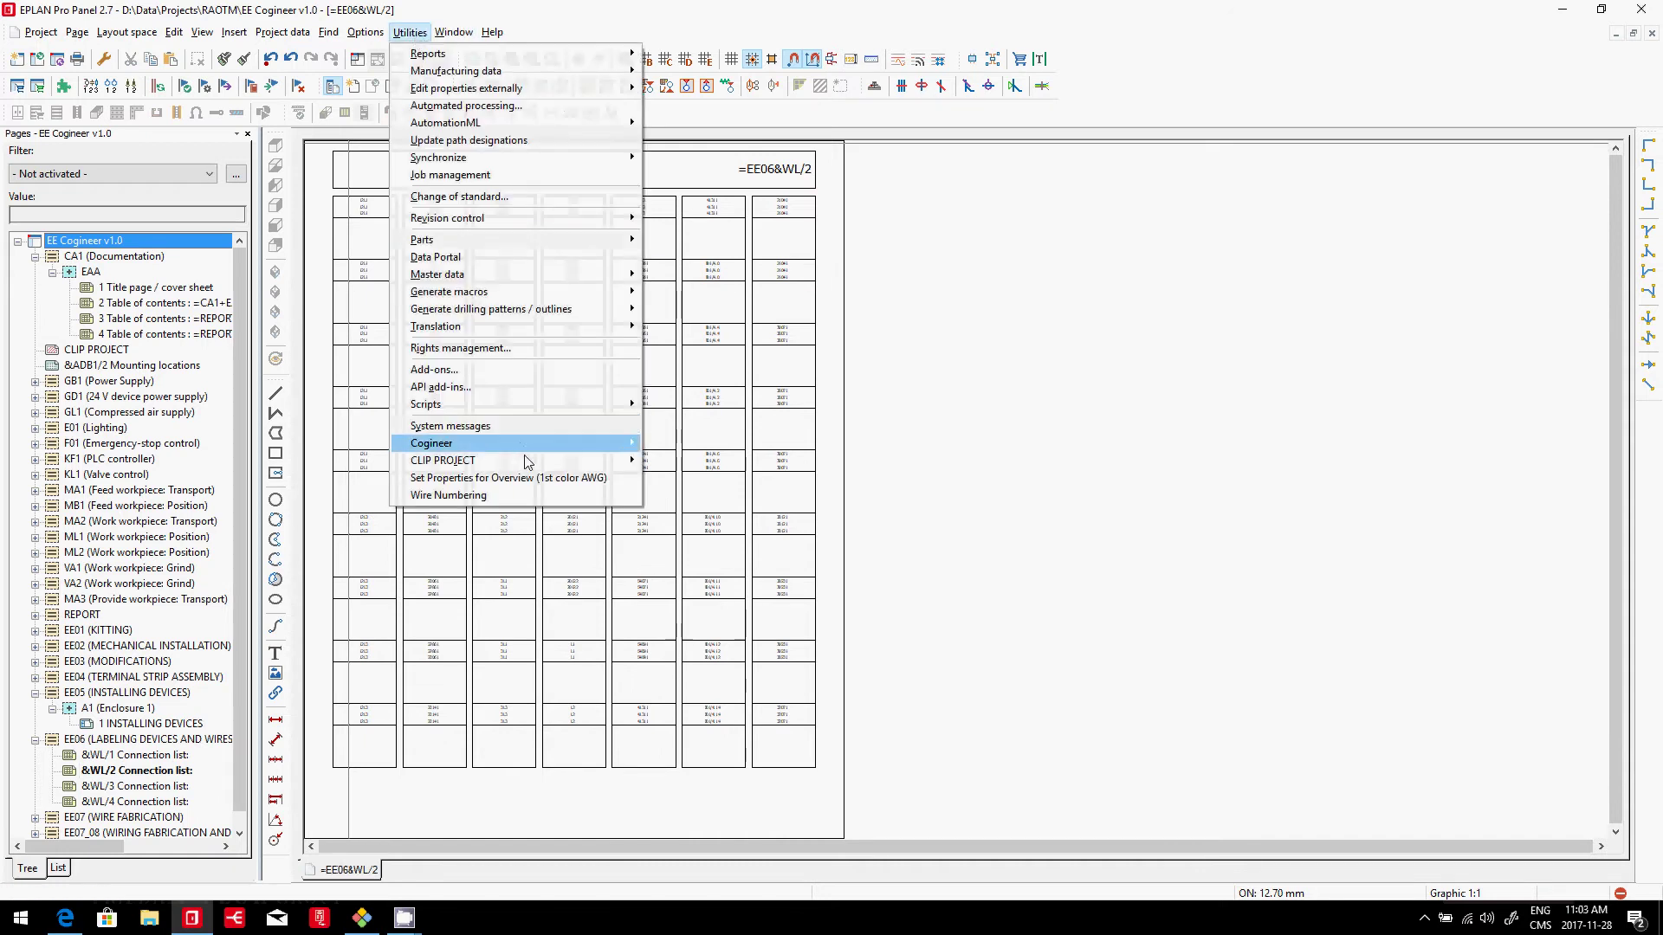
mouse_move(530, 462)
left_click(704, 482)
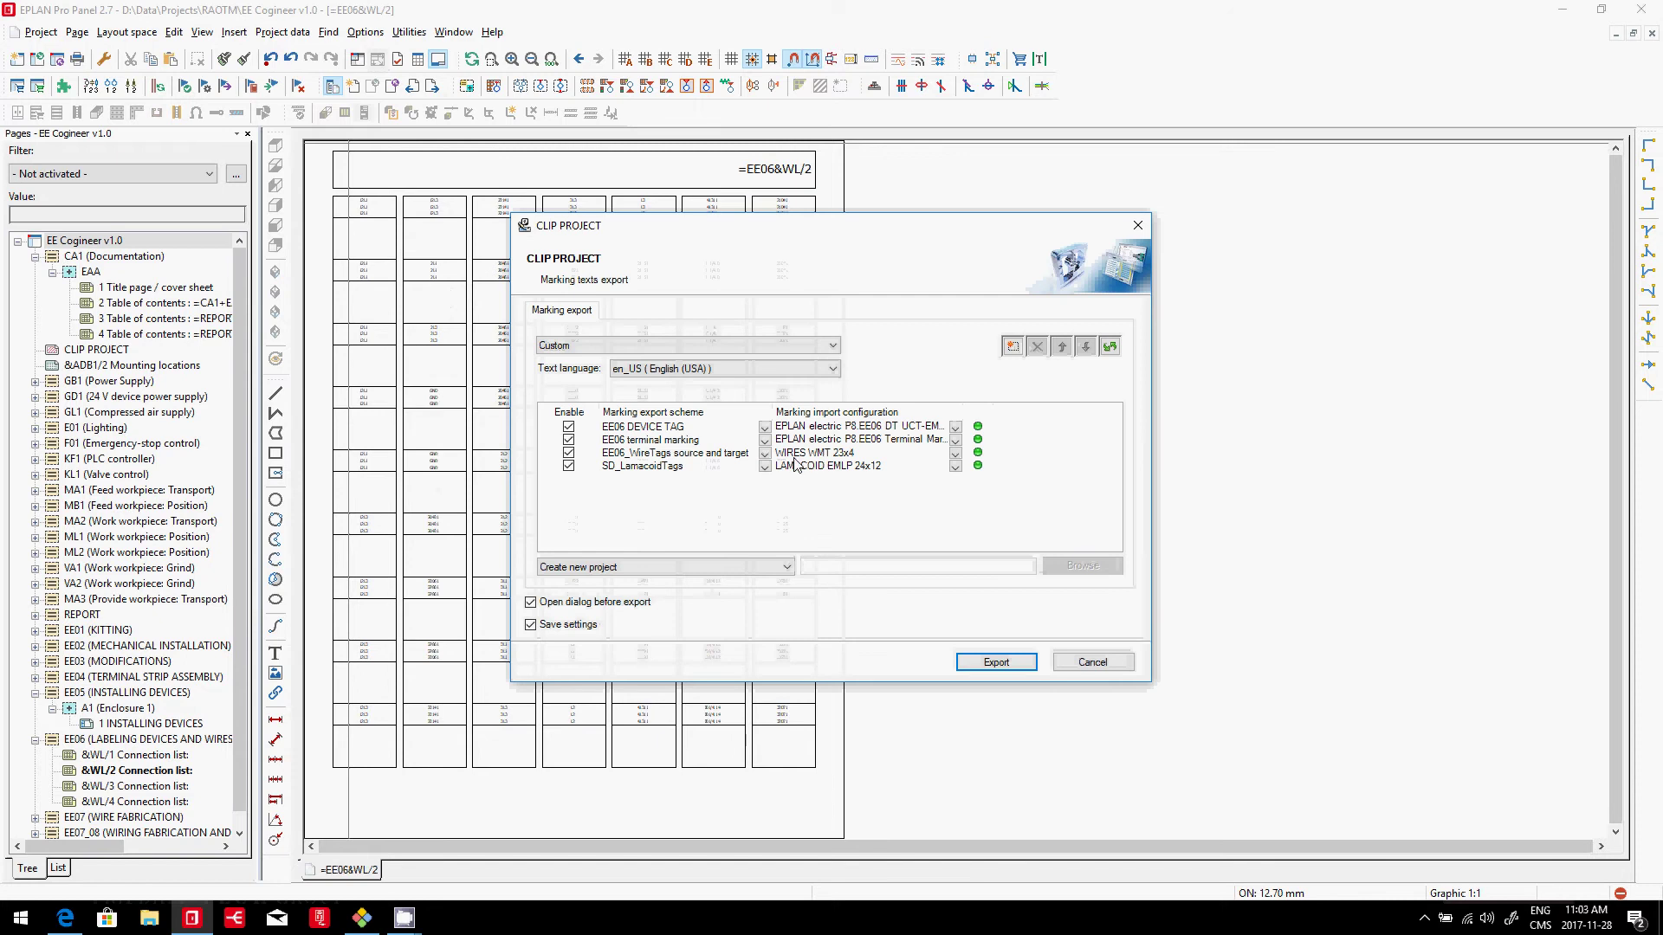
left_click(639, 428)
left_click(656, 441)
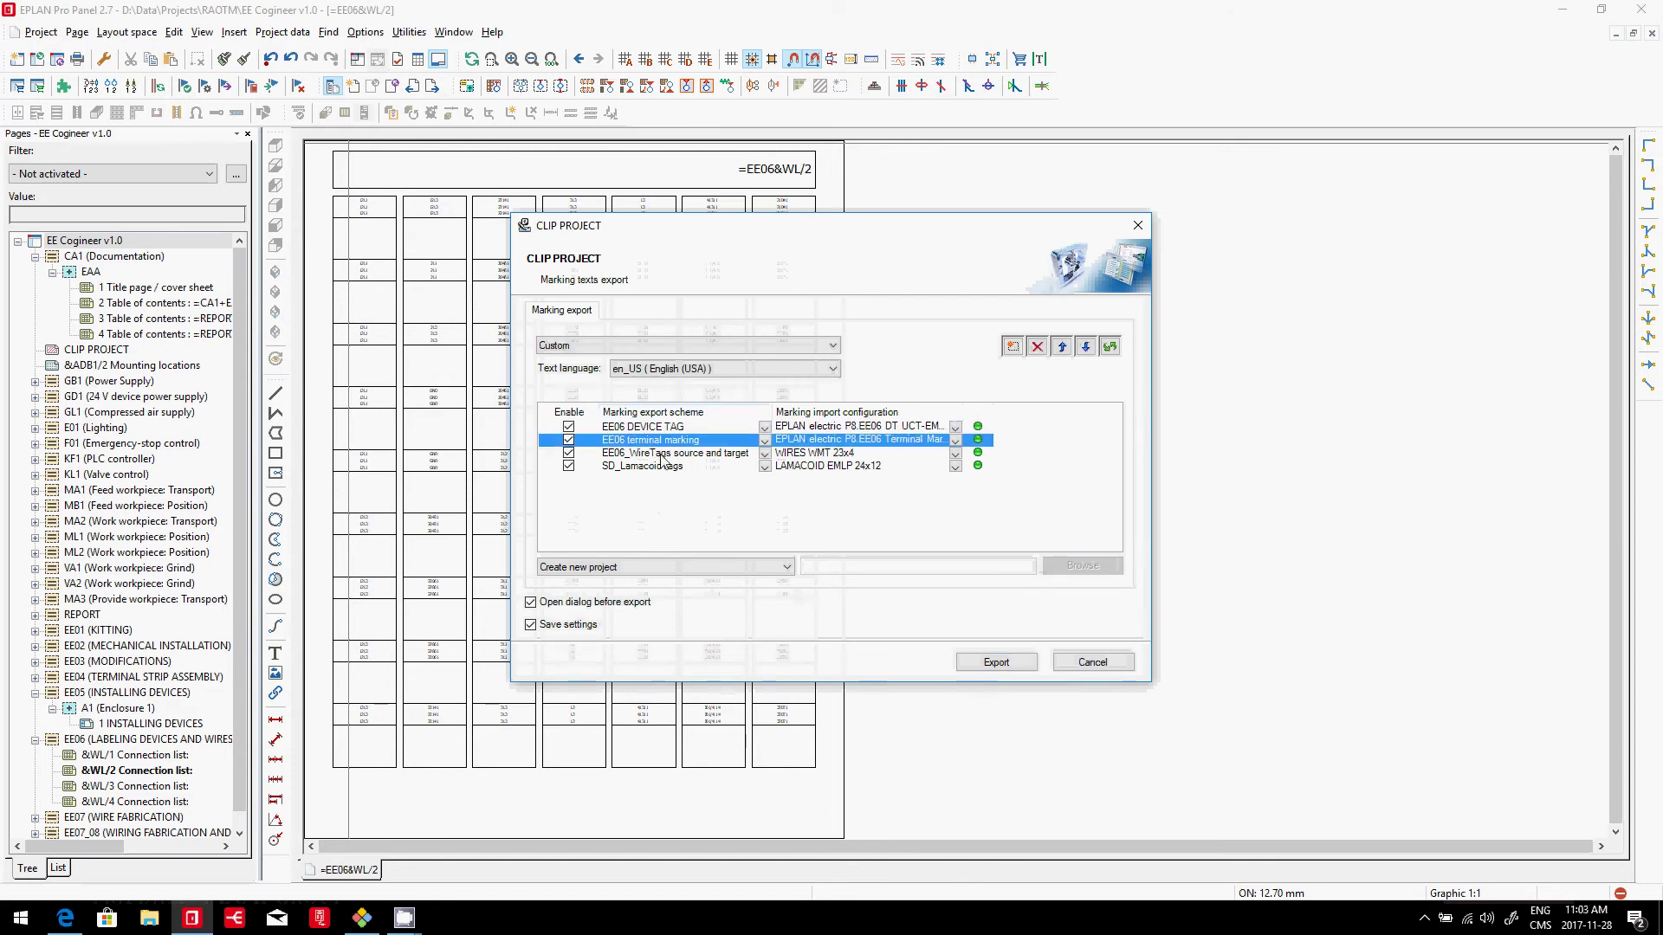
left_click(663, 454)
- Run the marking export into CLIP PROJECT and open the Data interchange menu after import
left_click(997, 663)
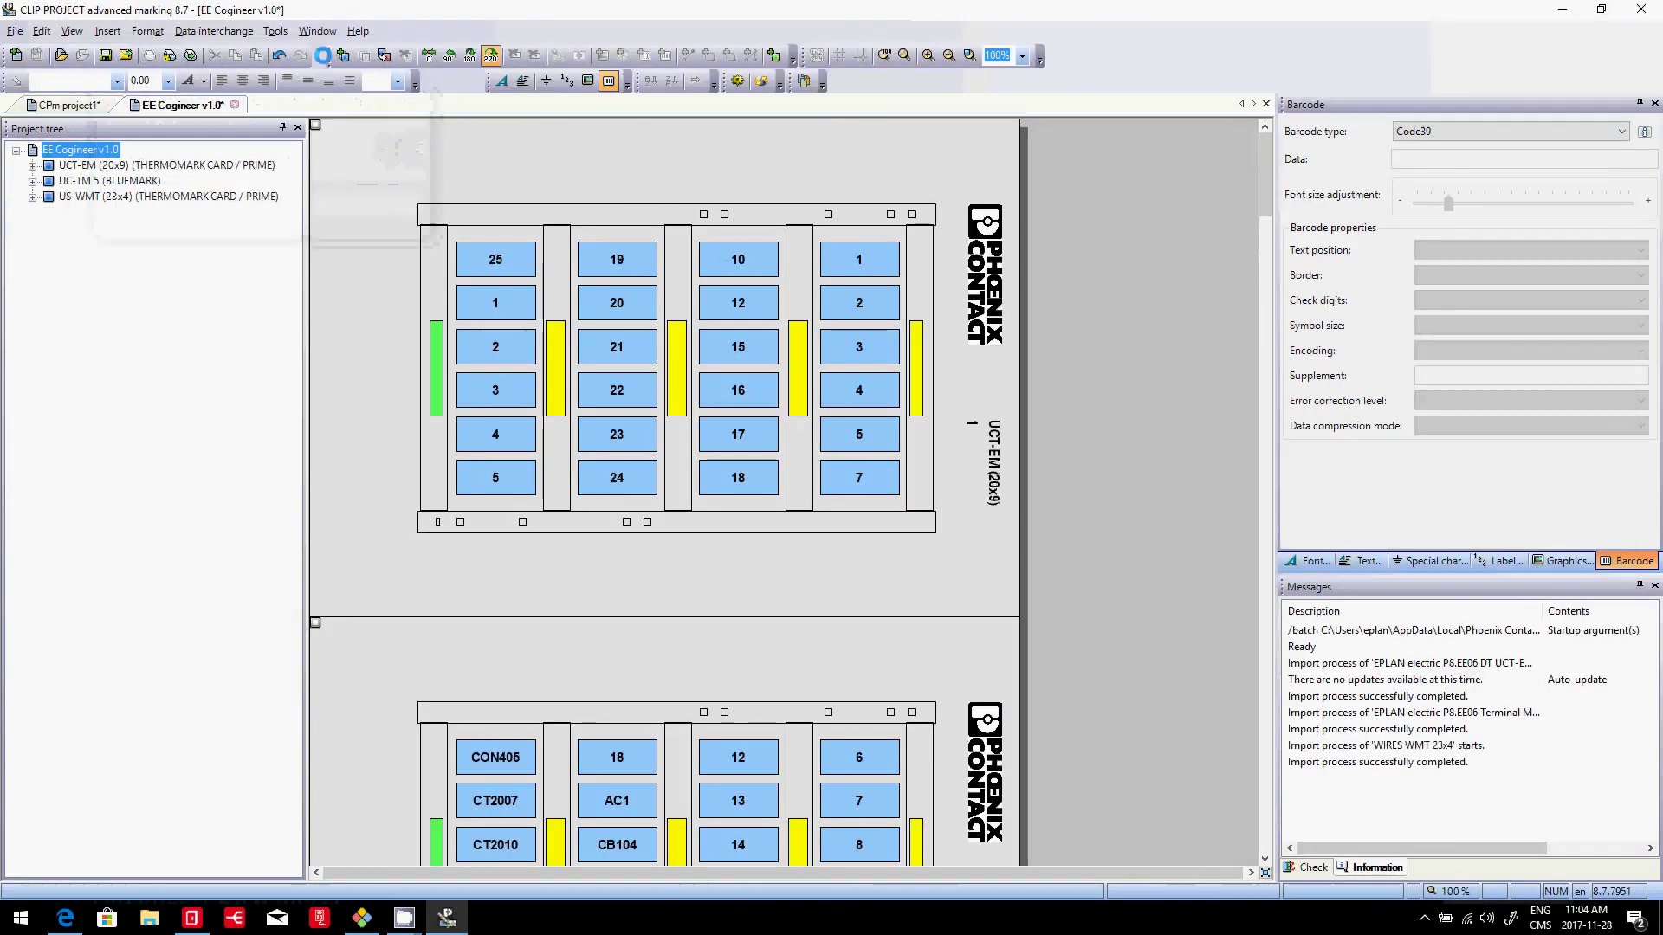
left_click(235, 34)
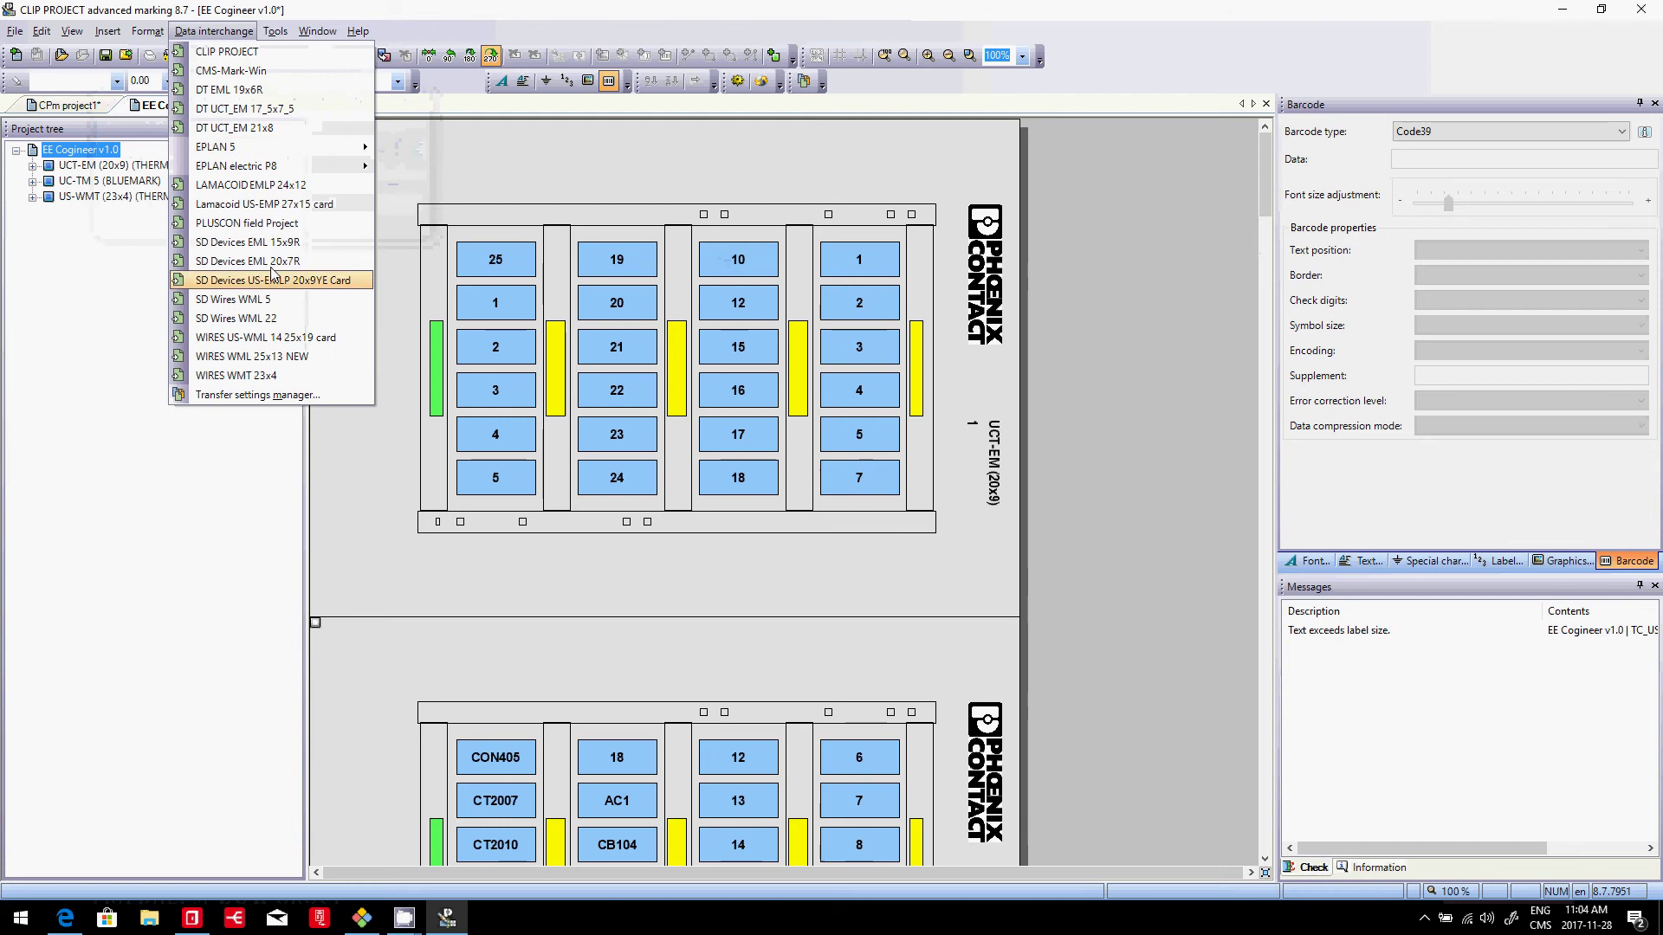
left_click(257, 395)
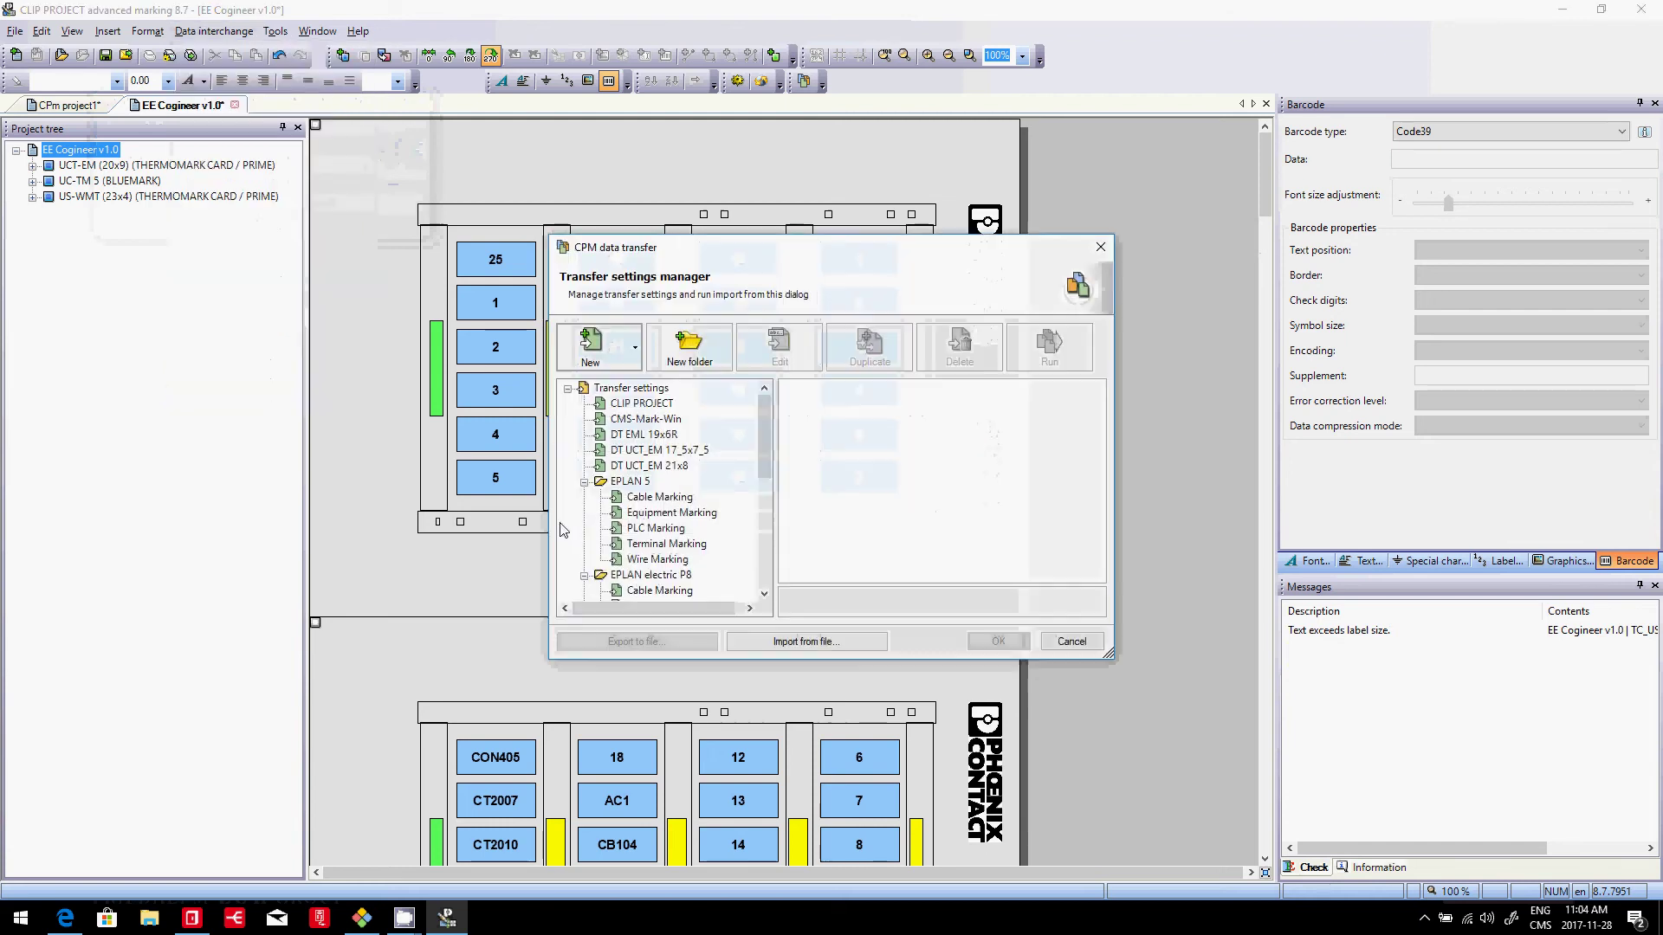
scroll(762, 438, "down", 4)
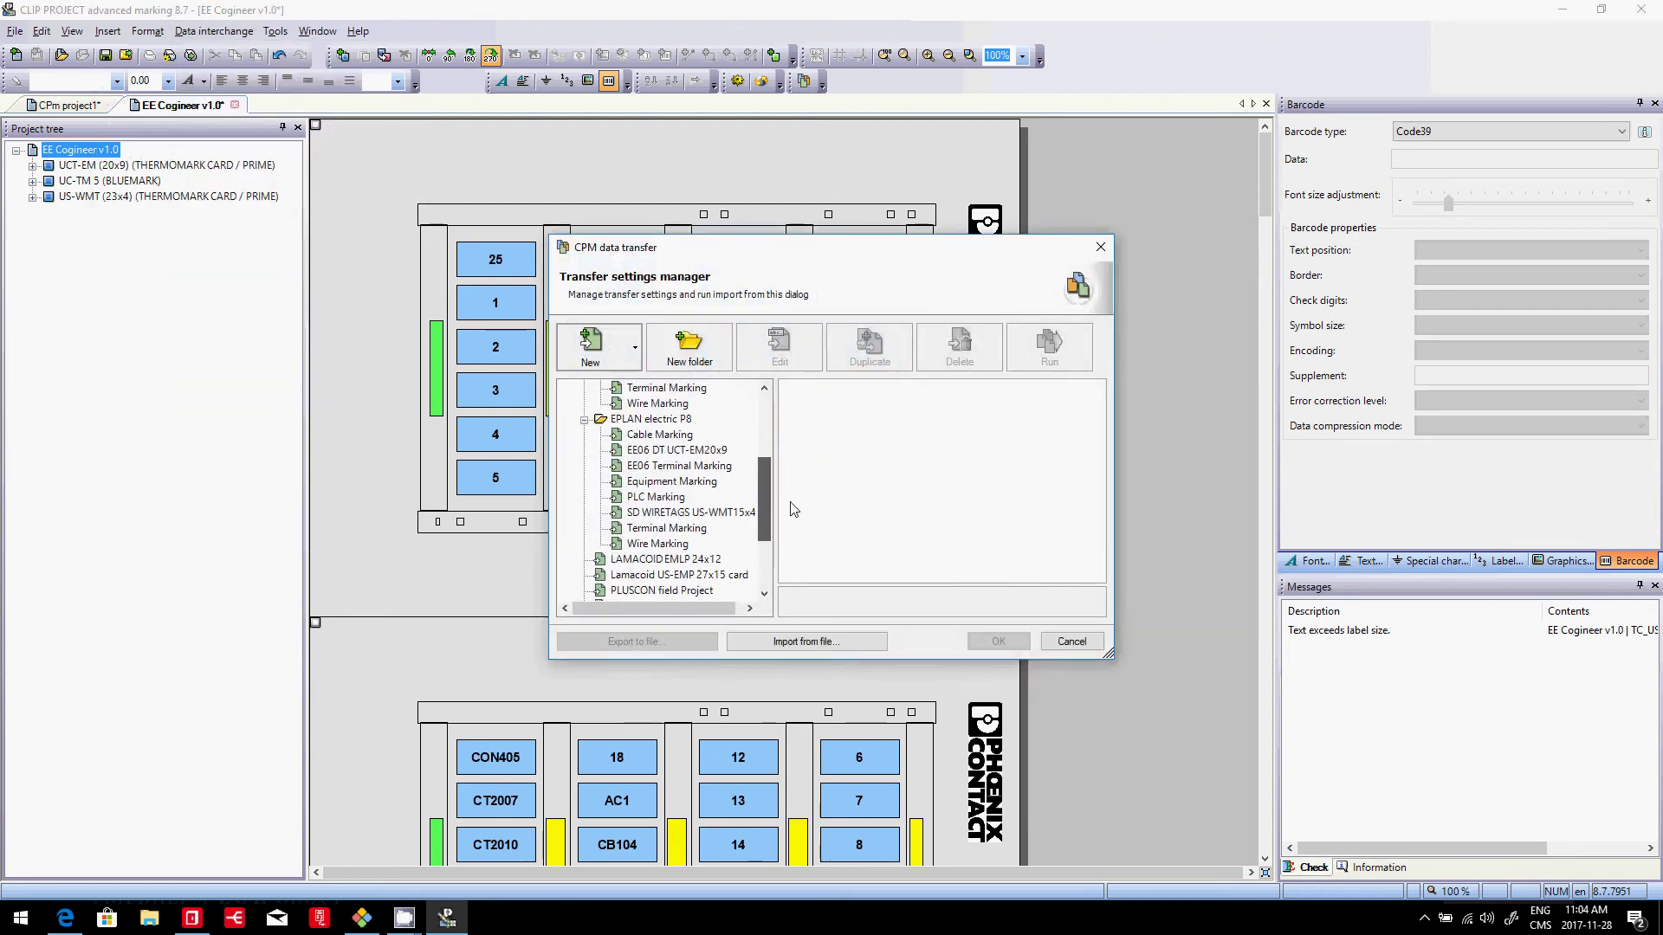
left_click(651, 404)
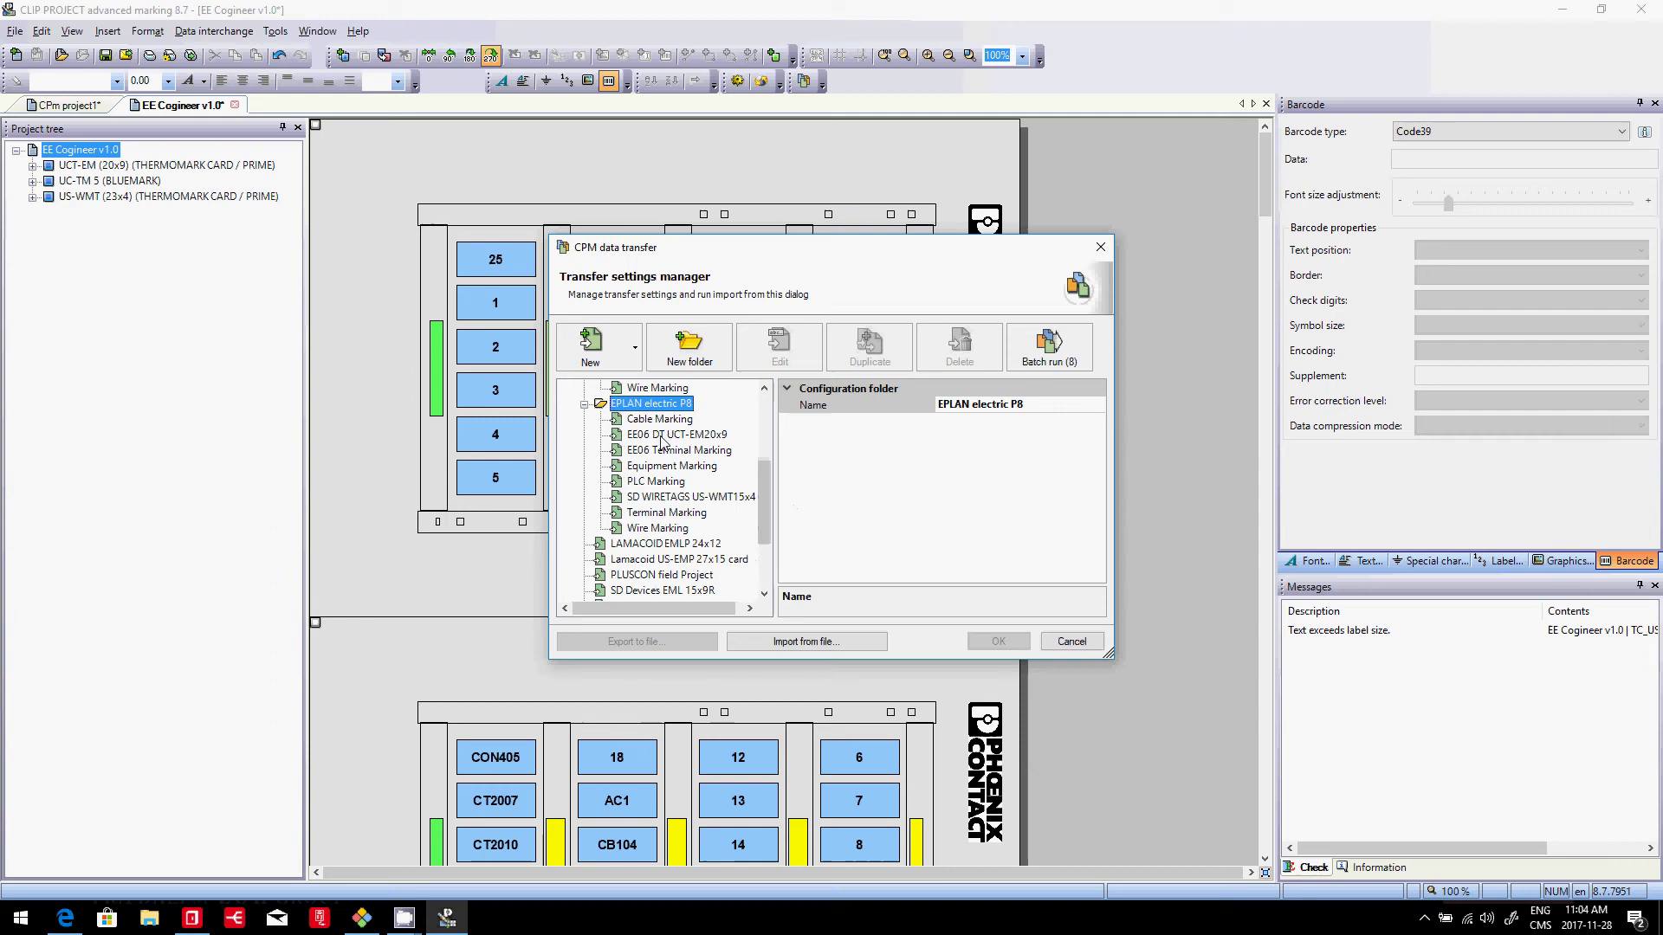
left_click(664, 435)
left_click(792, 344)
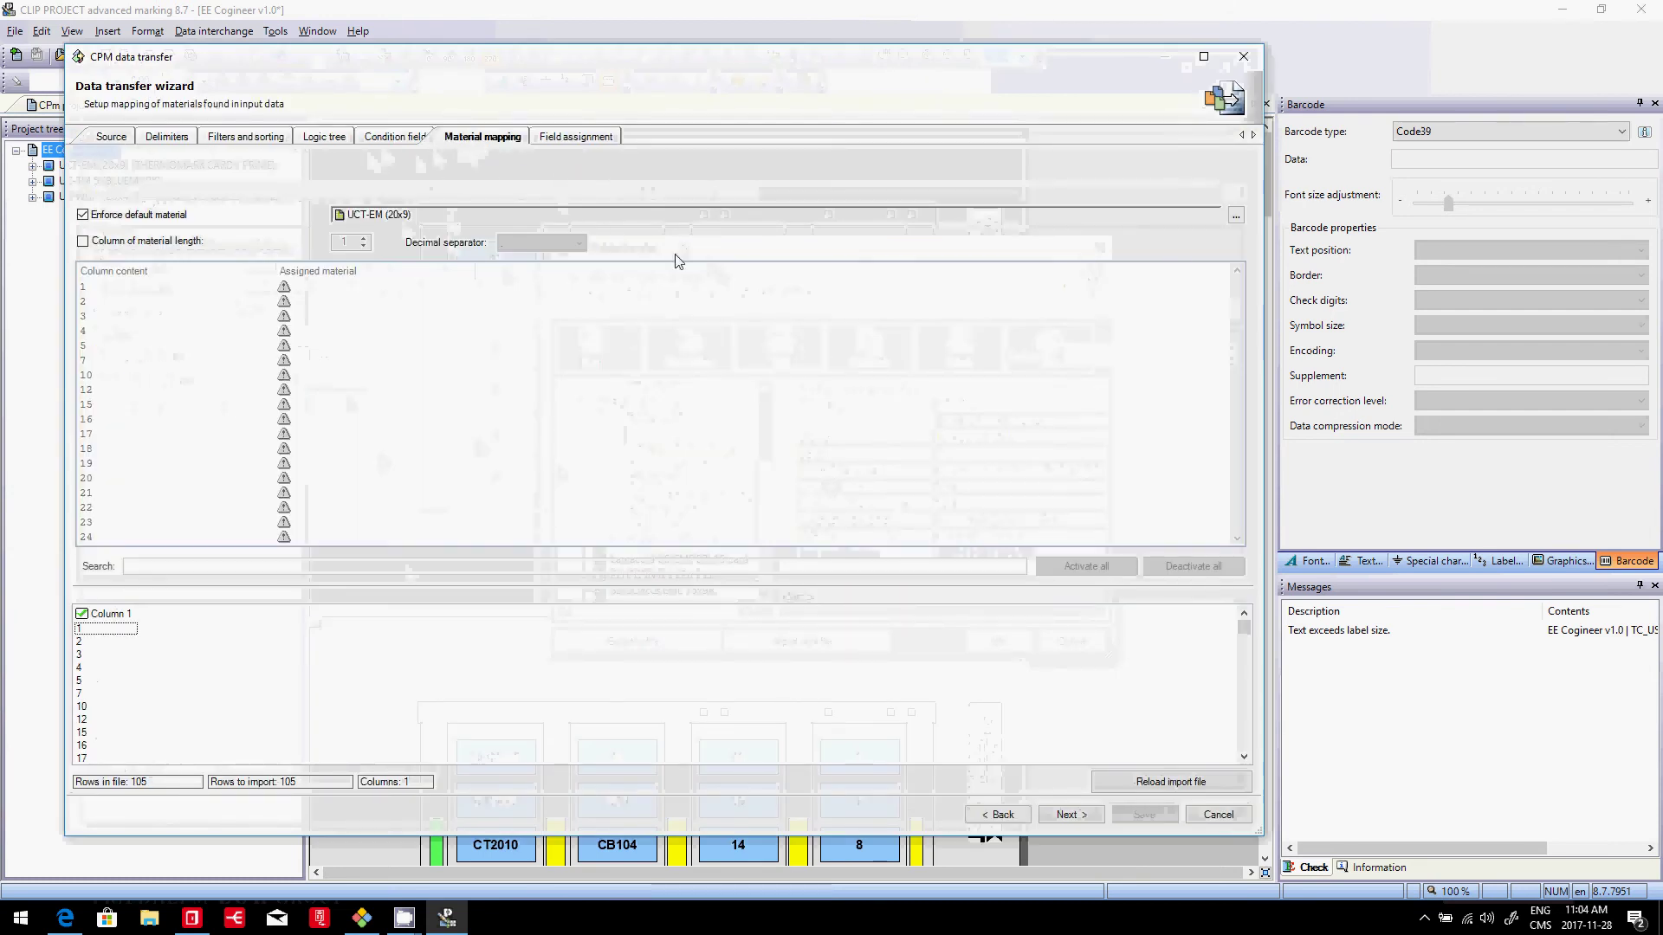
left_click(1236, 215)
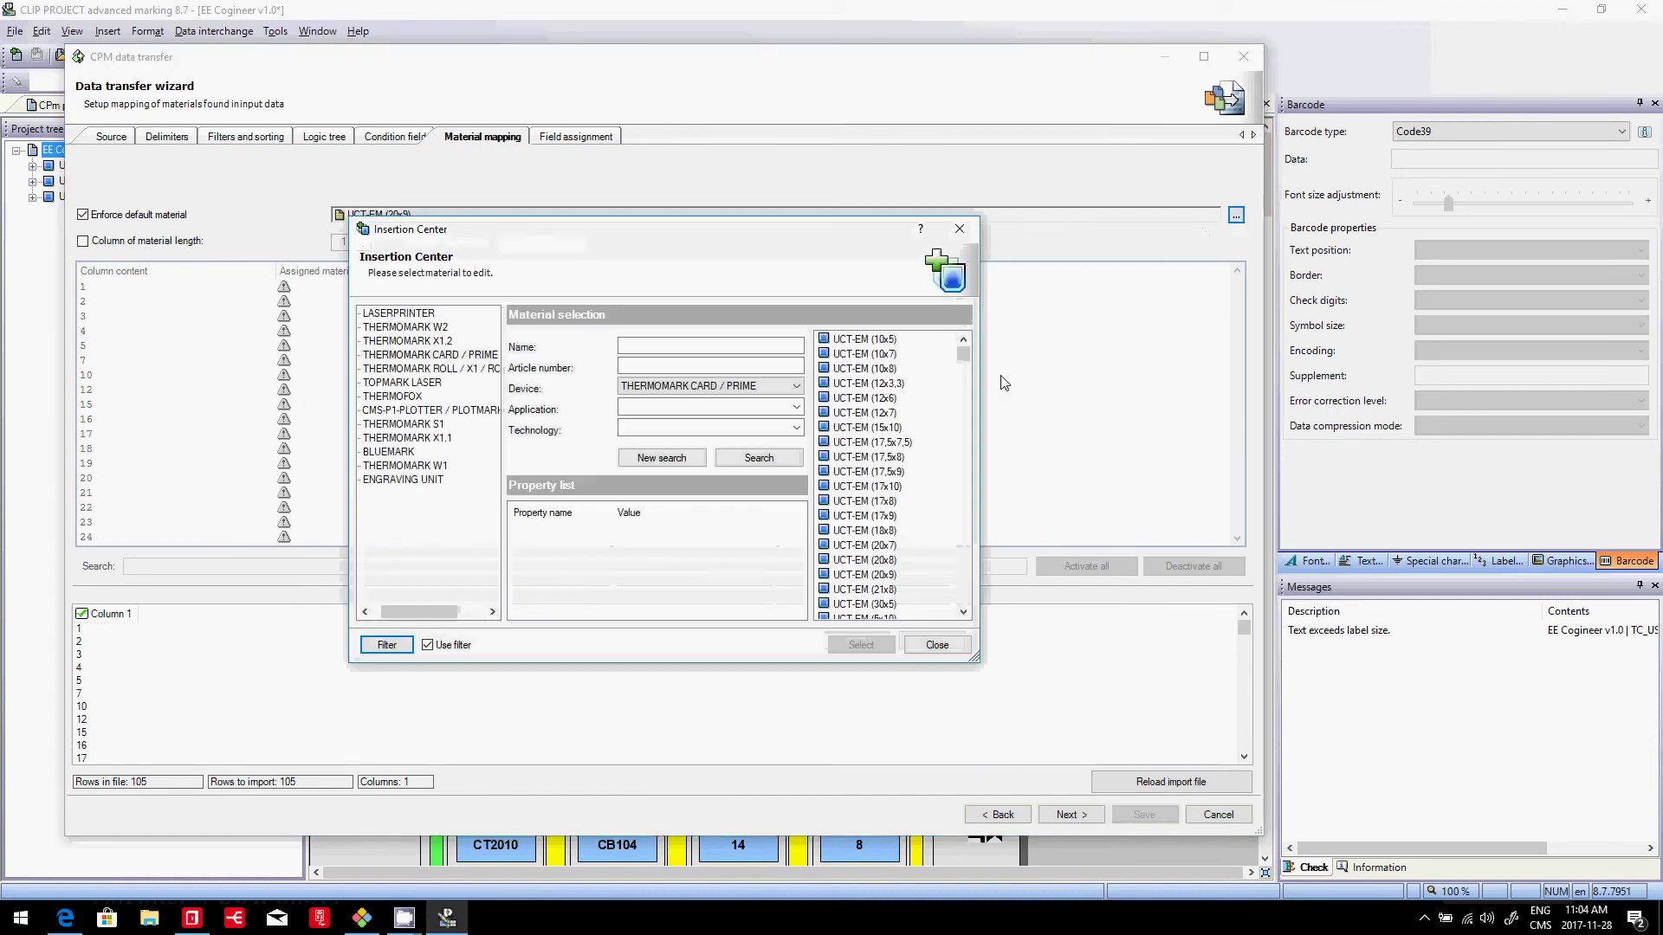
key("Escape")
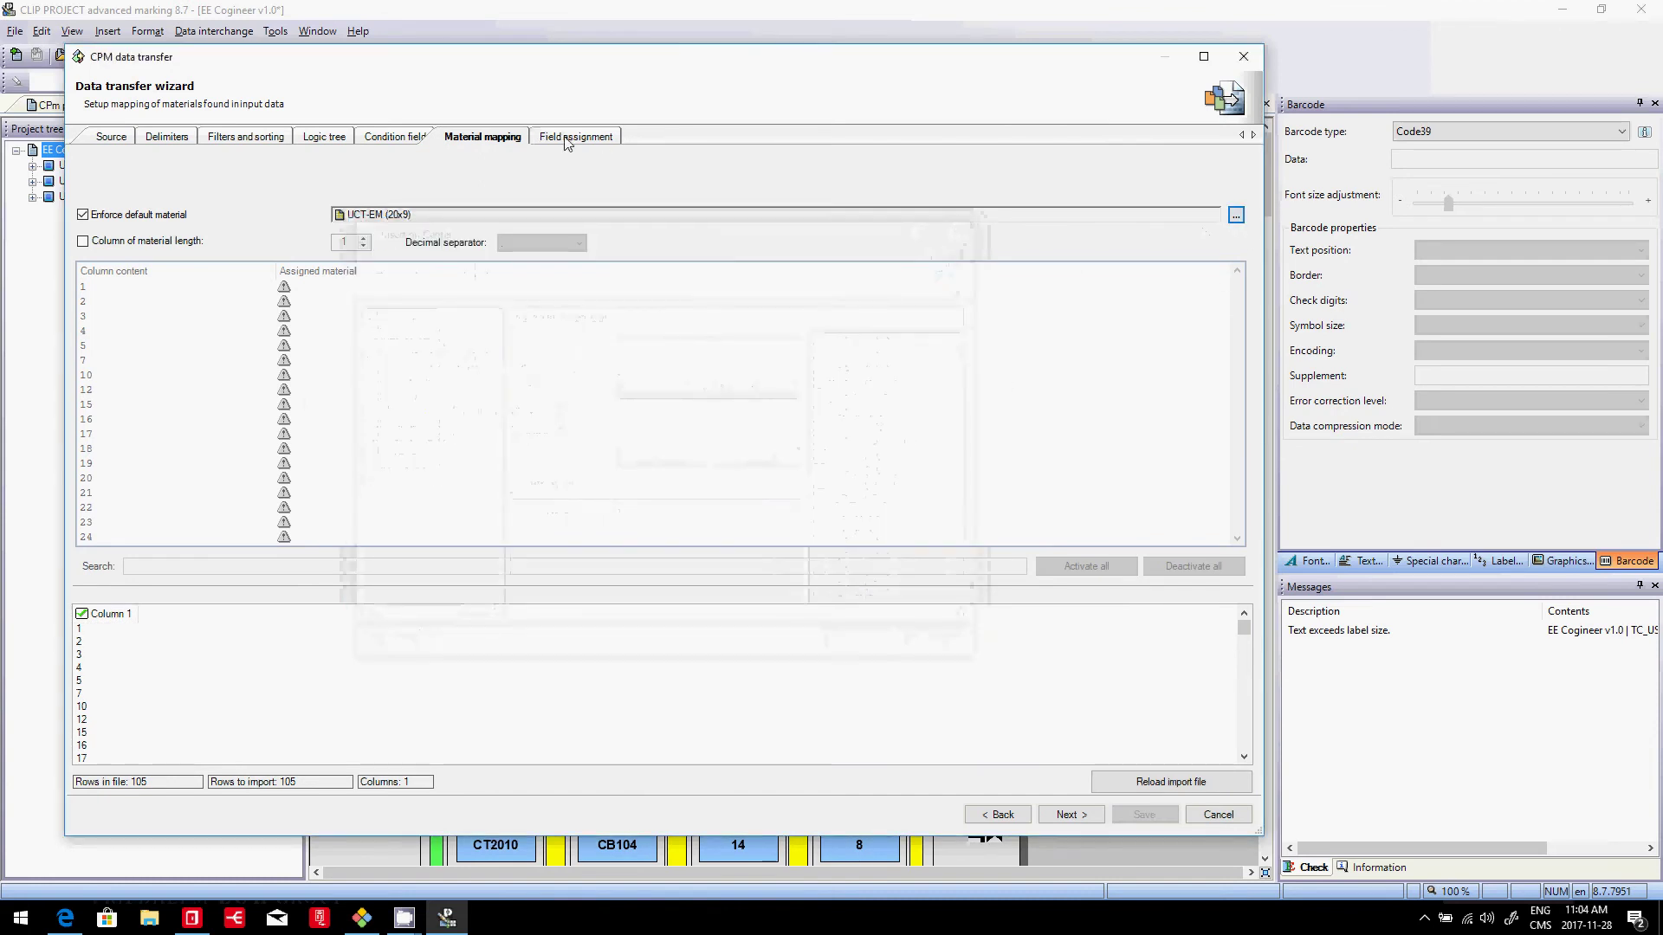
left_click(567, 138)
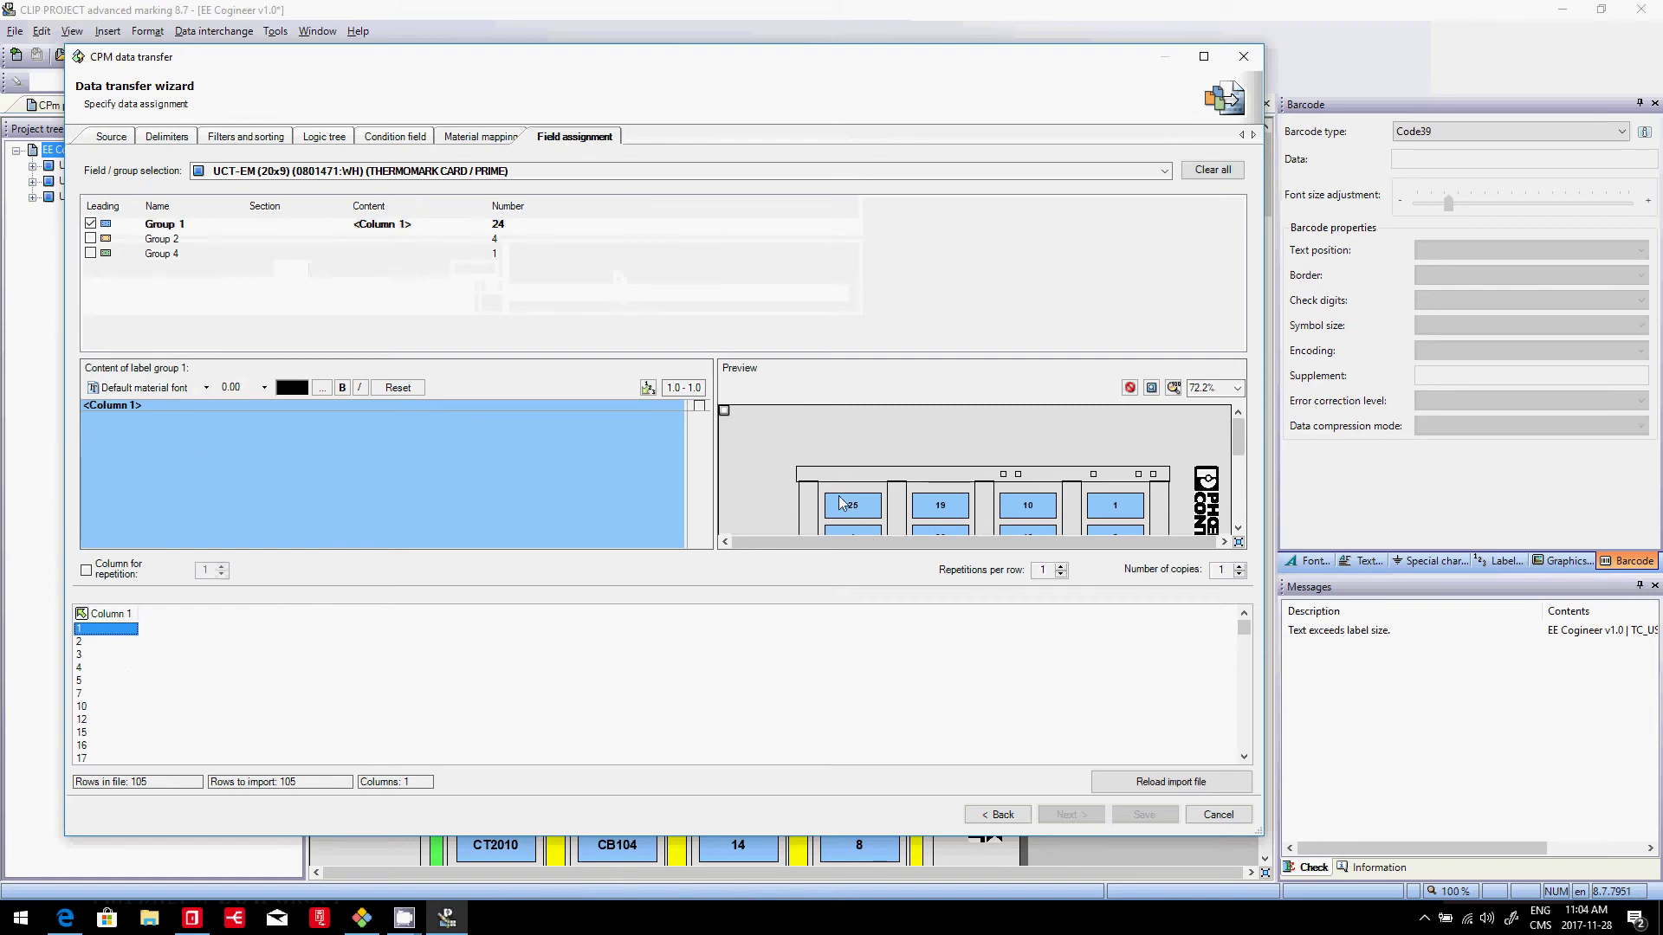
left_click(1244, 60)
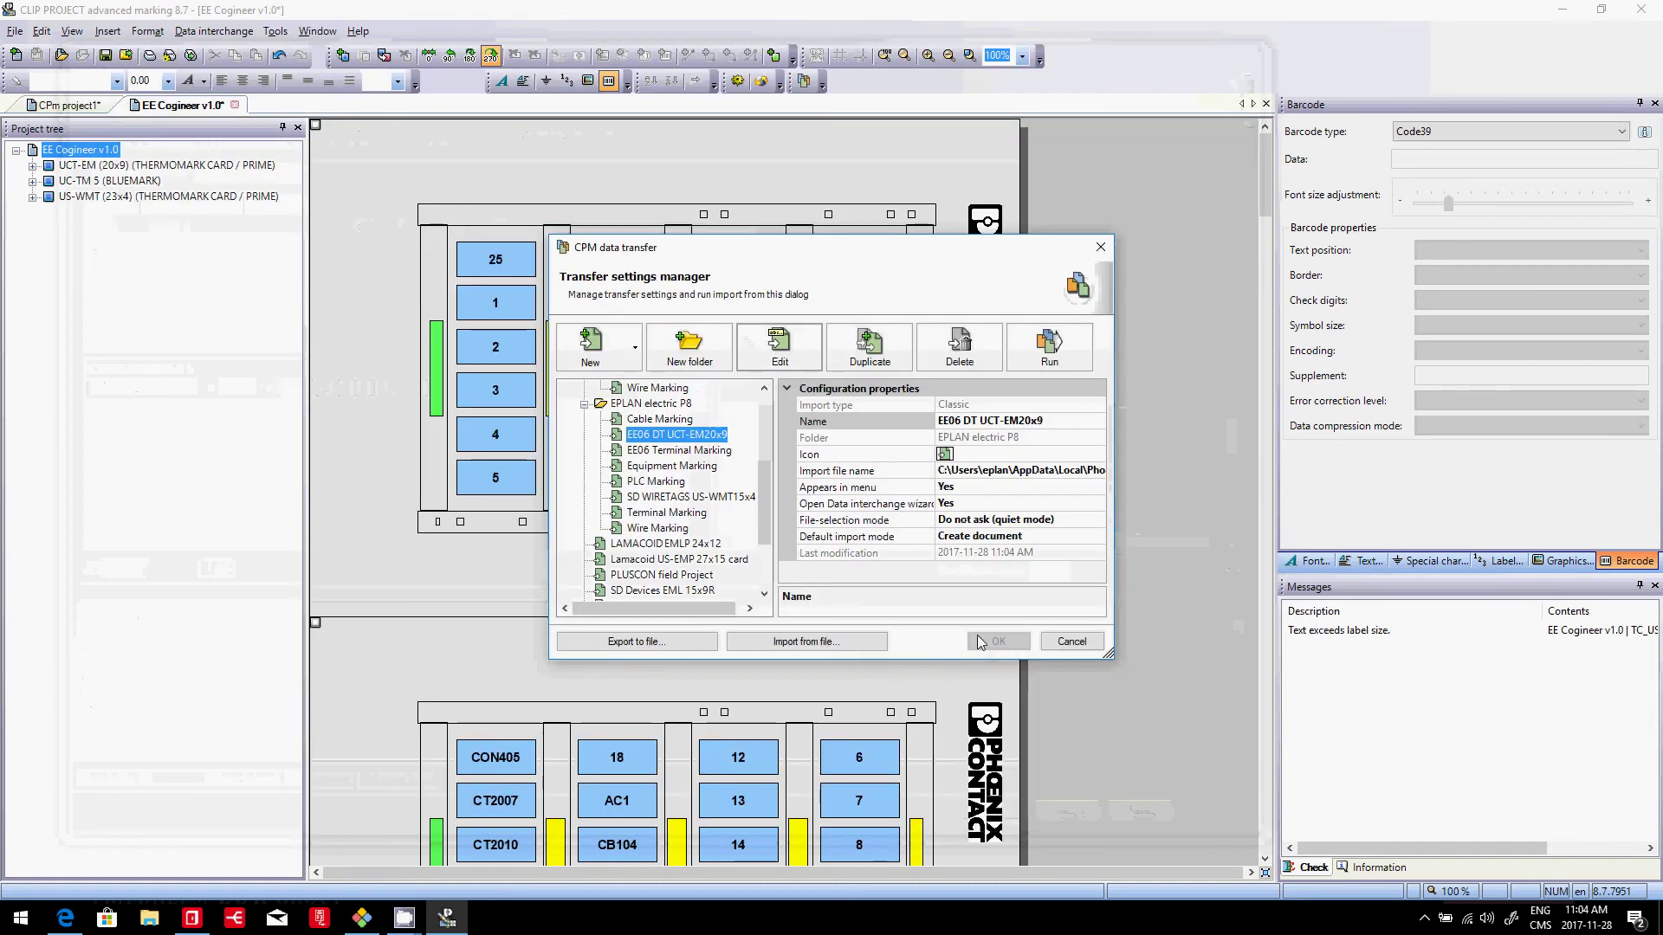
- Browse the UCT-EM label sheets and open the UC-TM 5 BLUEMARK terminal card
double_click(86, 165)
left_click(78, 196)
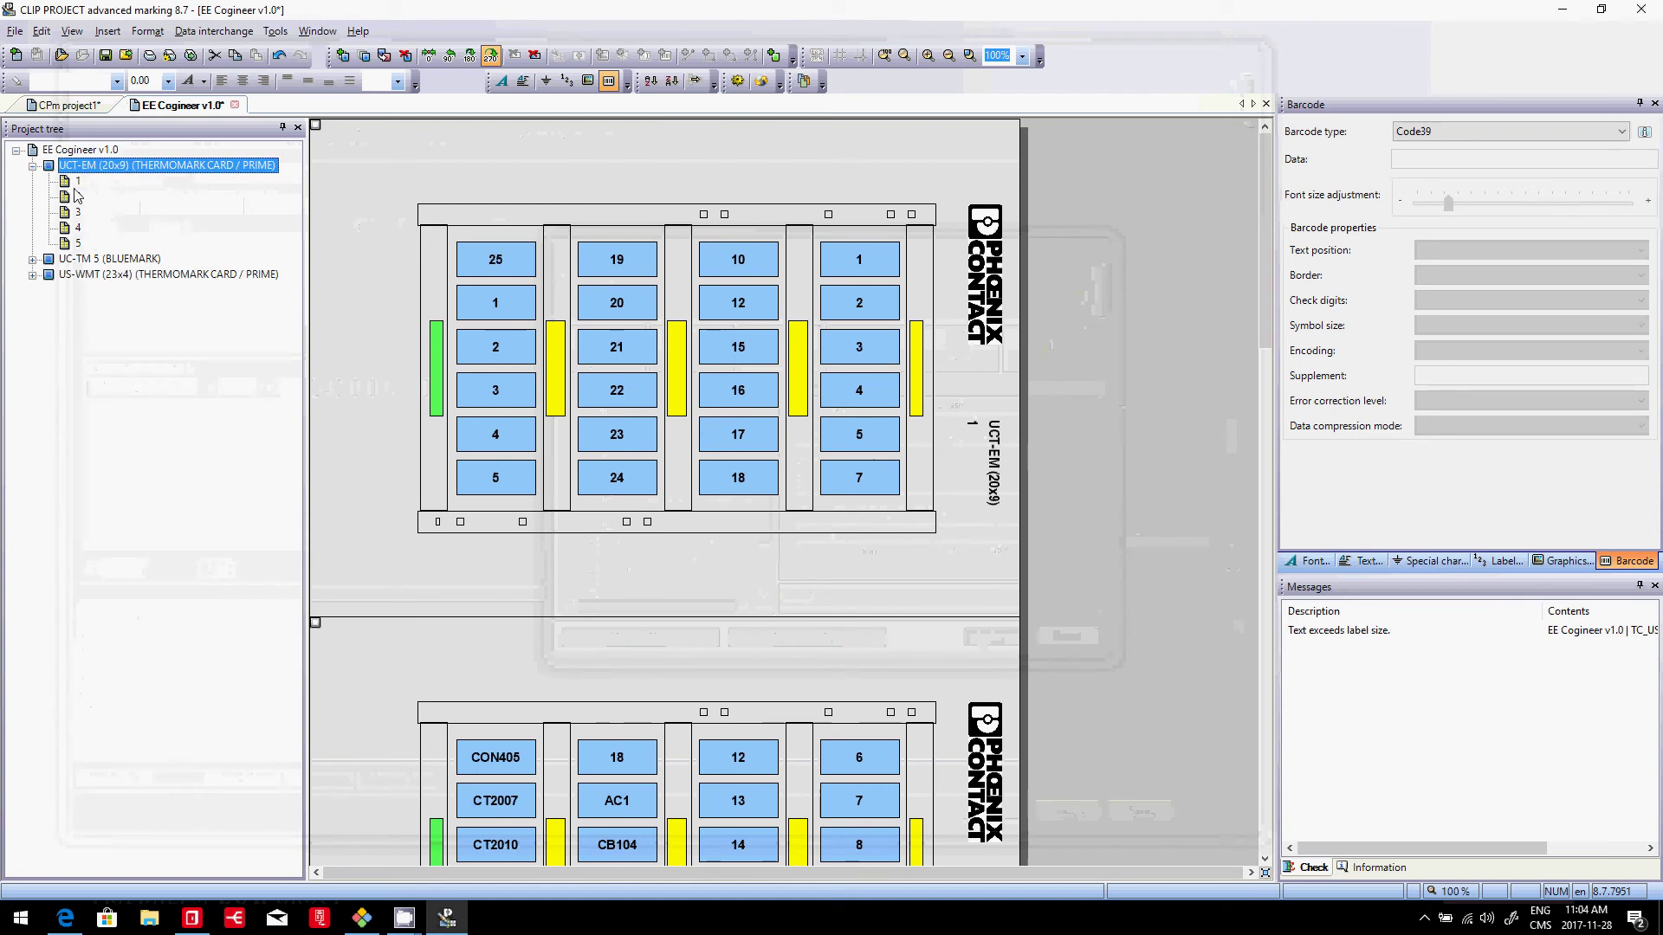
left_click(78, 211)
left_click(76, 242)
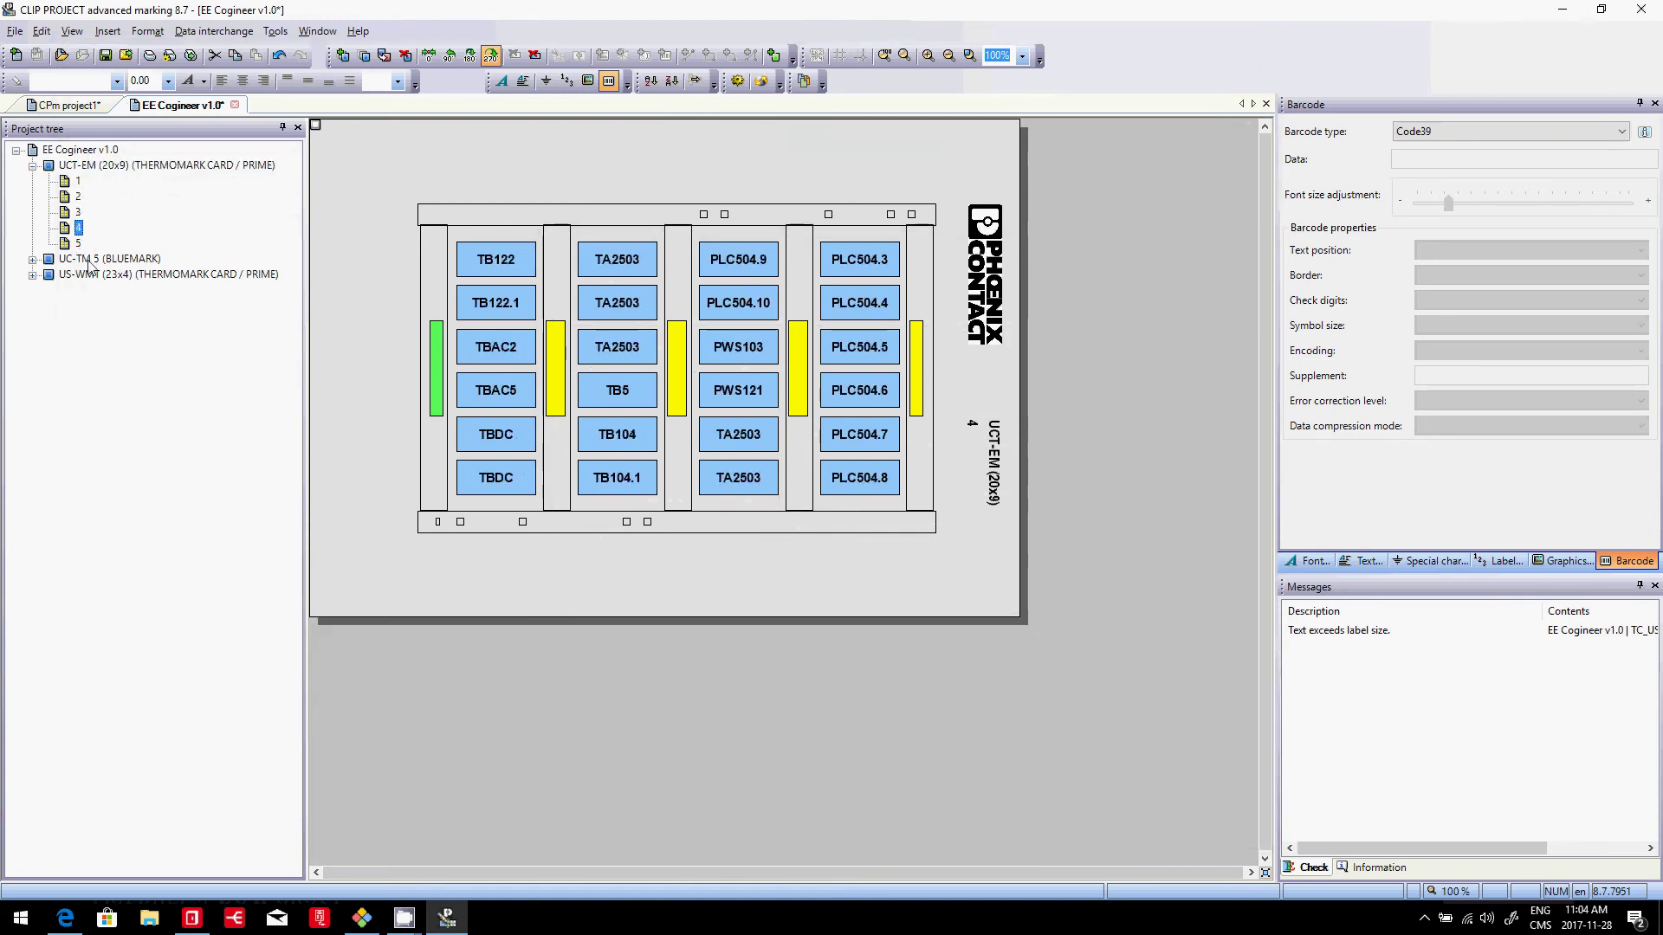
double_click(90, 259)
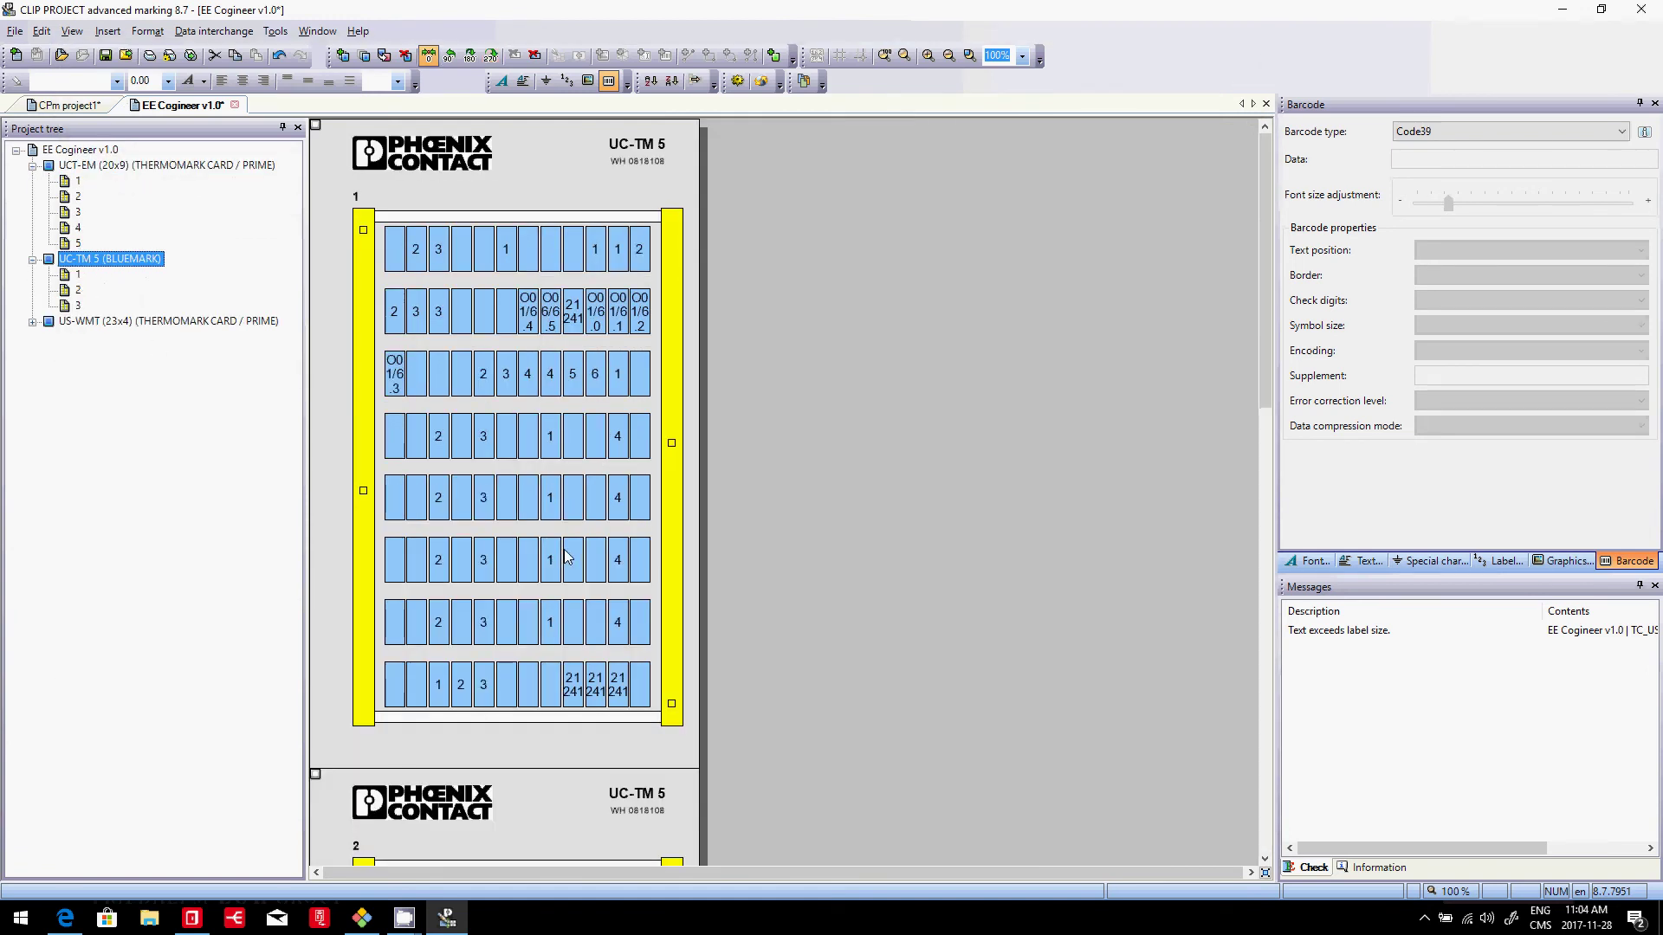
- Rotate the O01/6 and other long labels to 90° and set their font size to 1.60
left_click(532, 317)
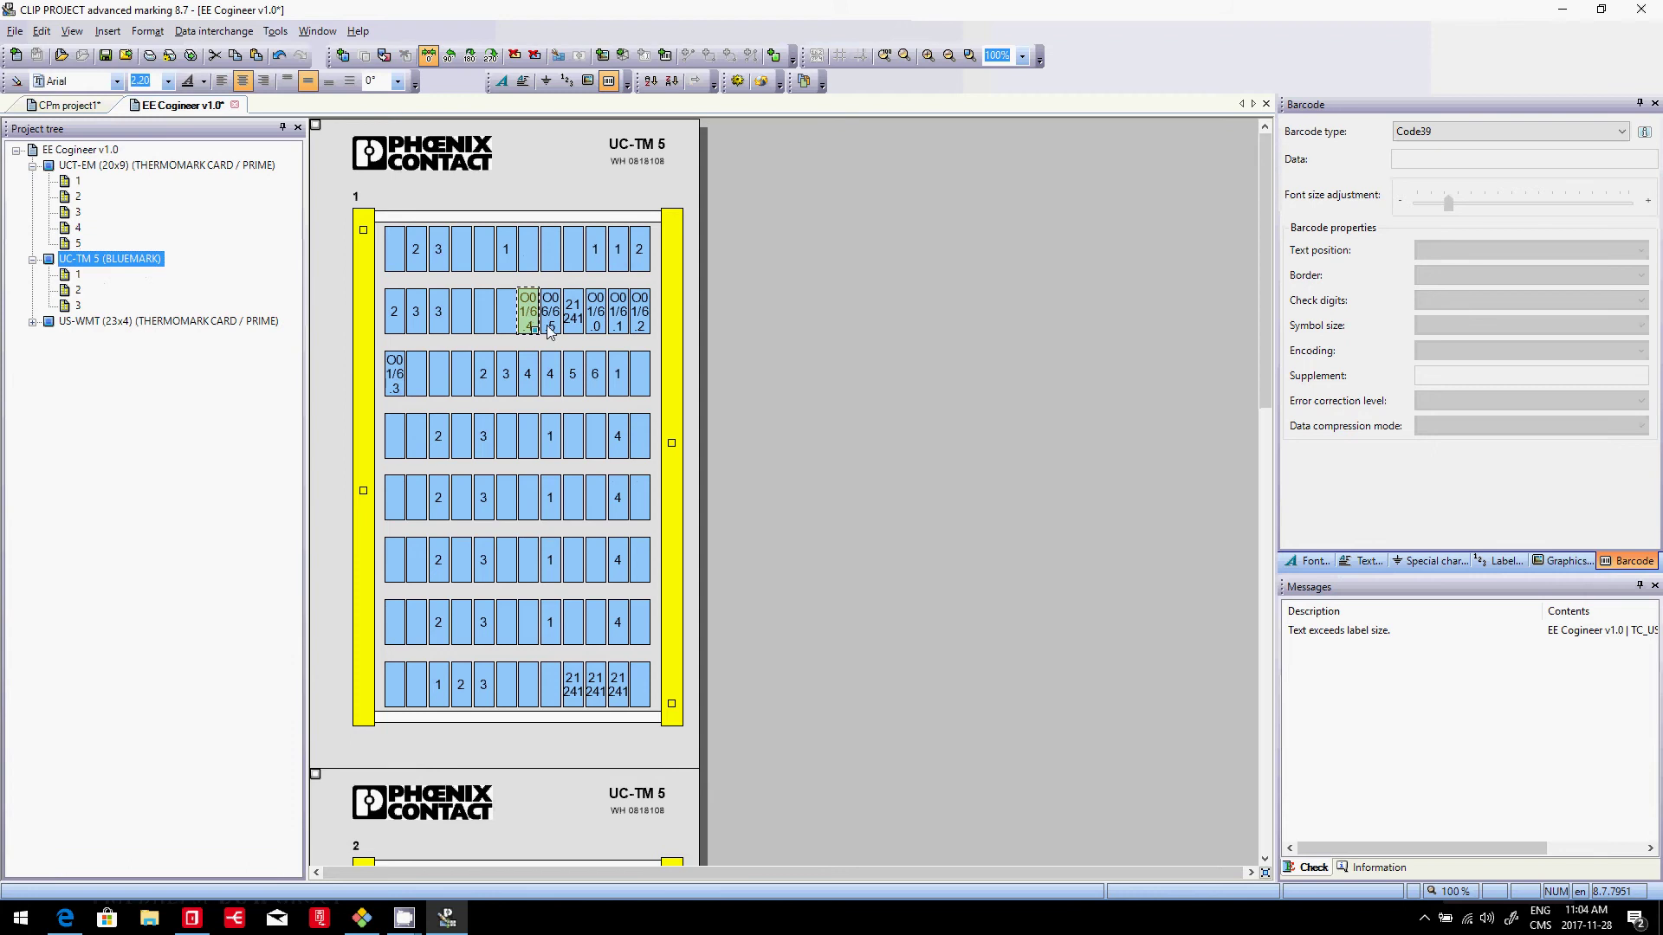
left_click(401, 386, "shift")
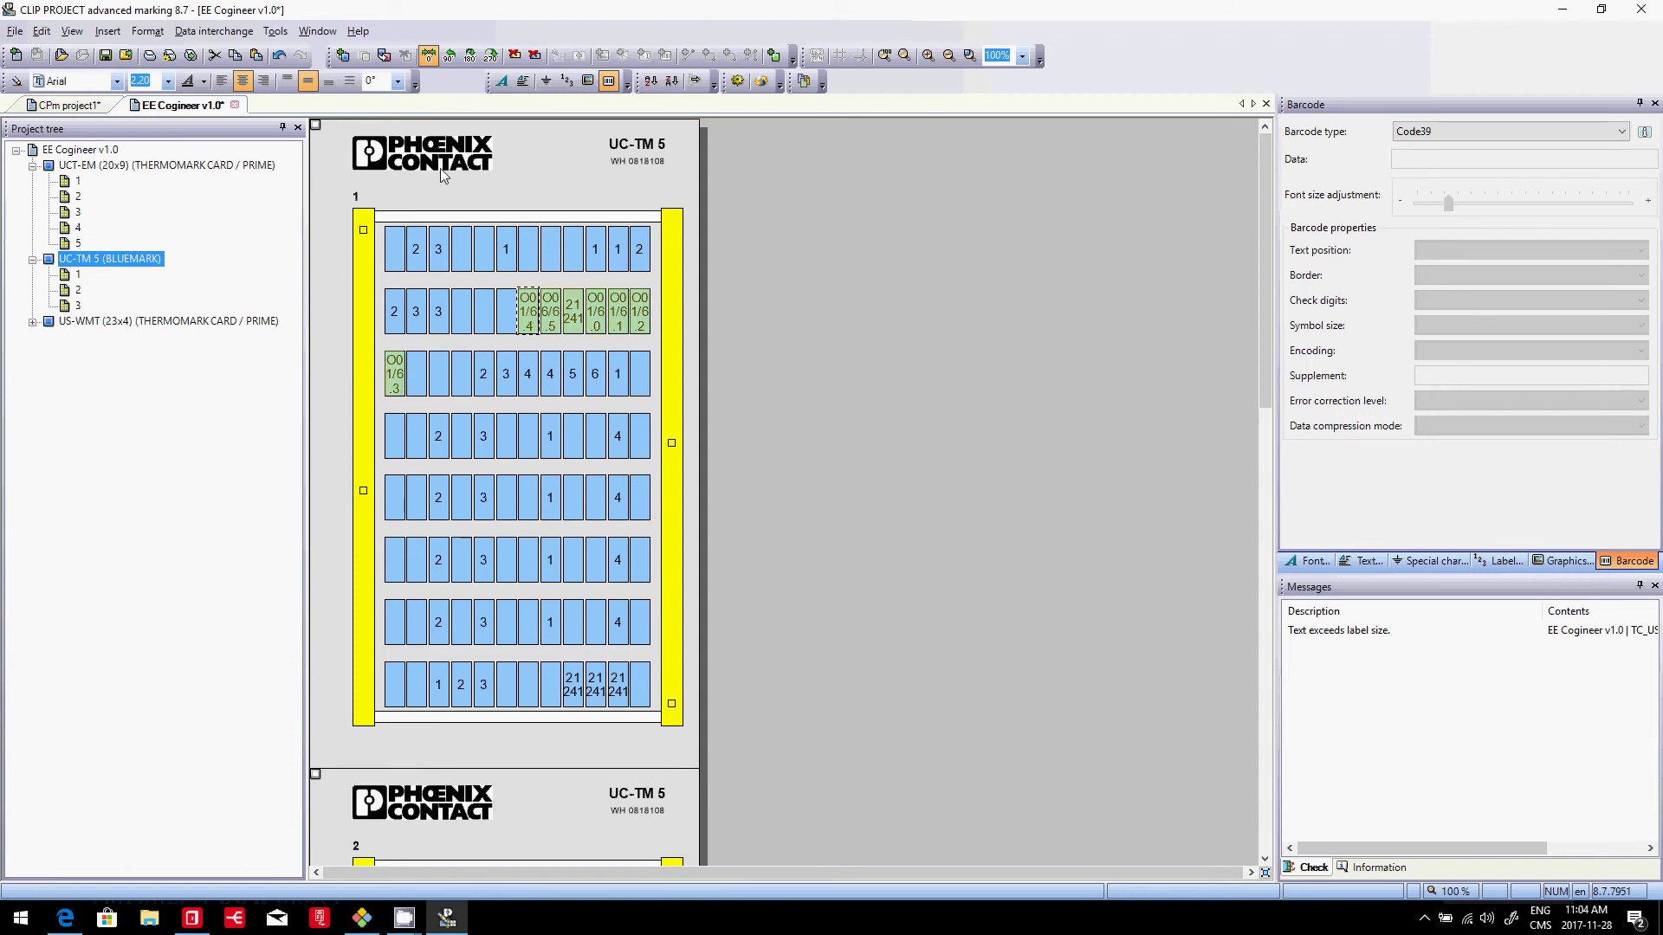
left_click(397, 81)
left_click(373, 113)
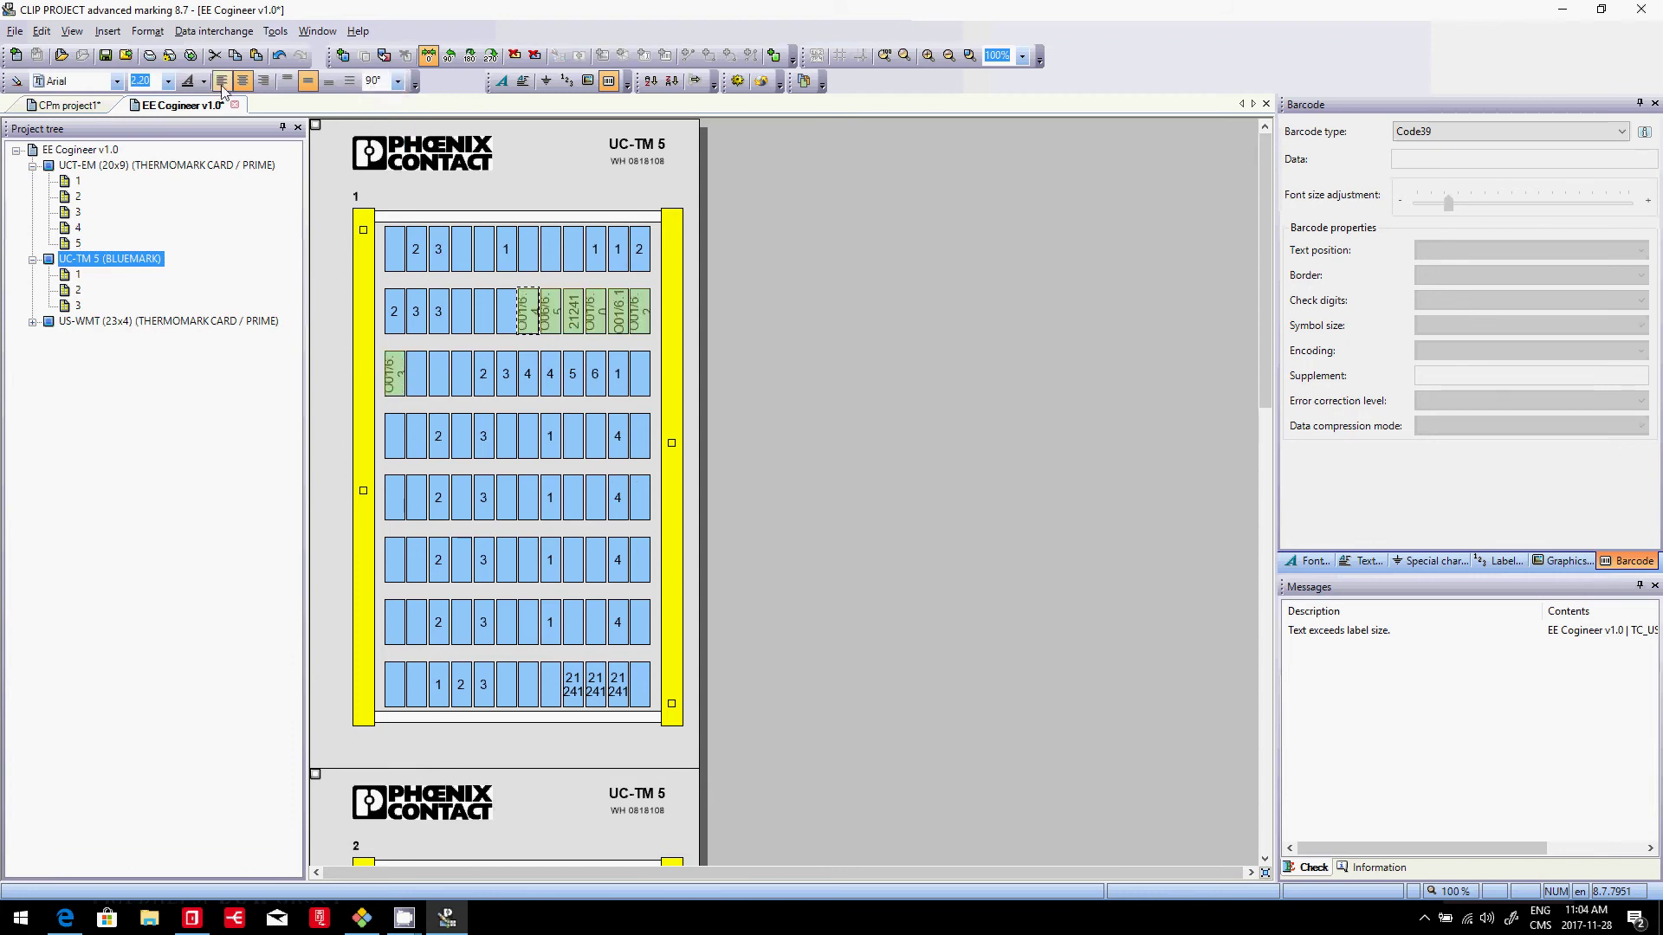
left_click(168, 83)
scroll(152, 147, "up", 2)
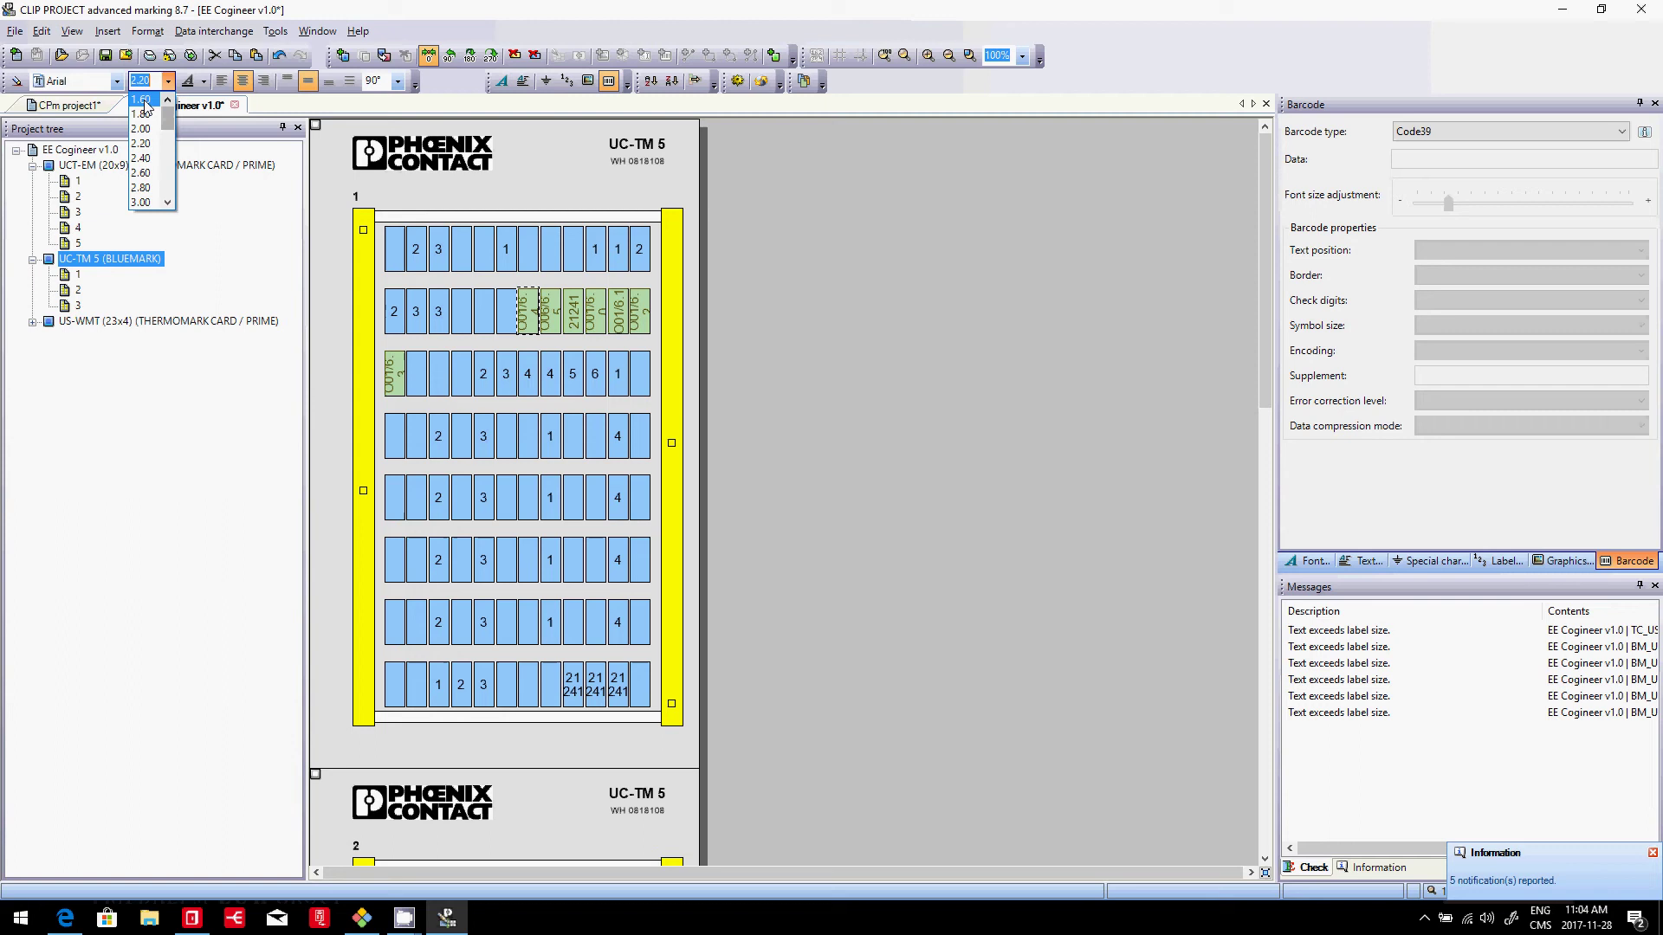
left_click(141, 99)
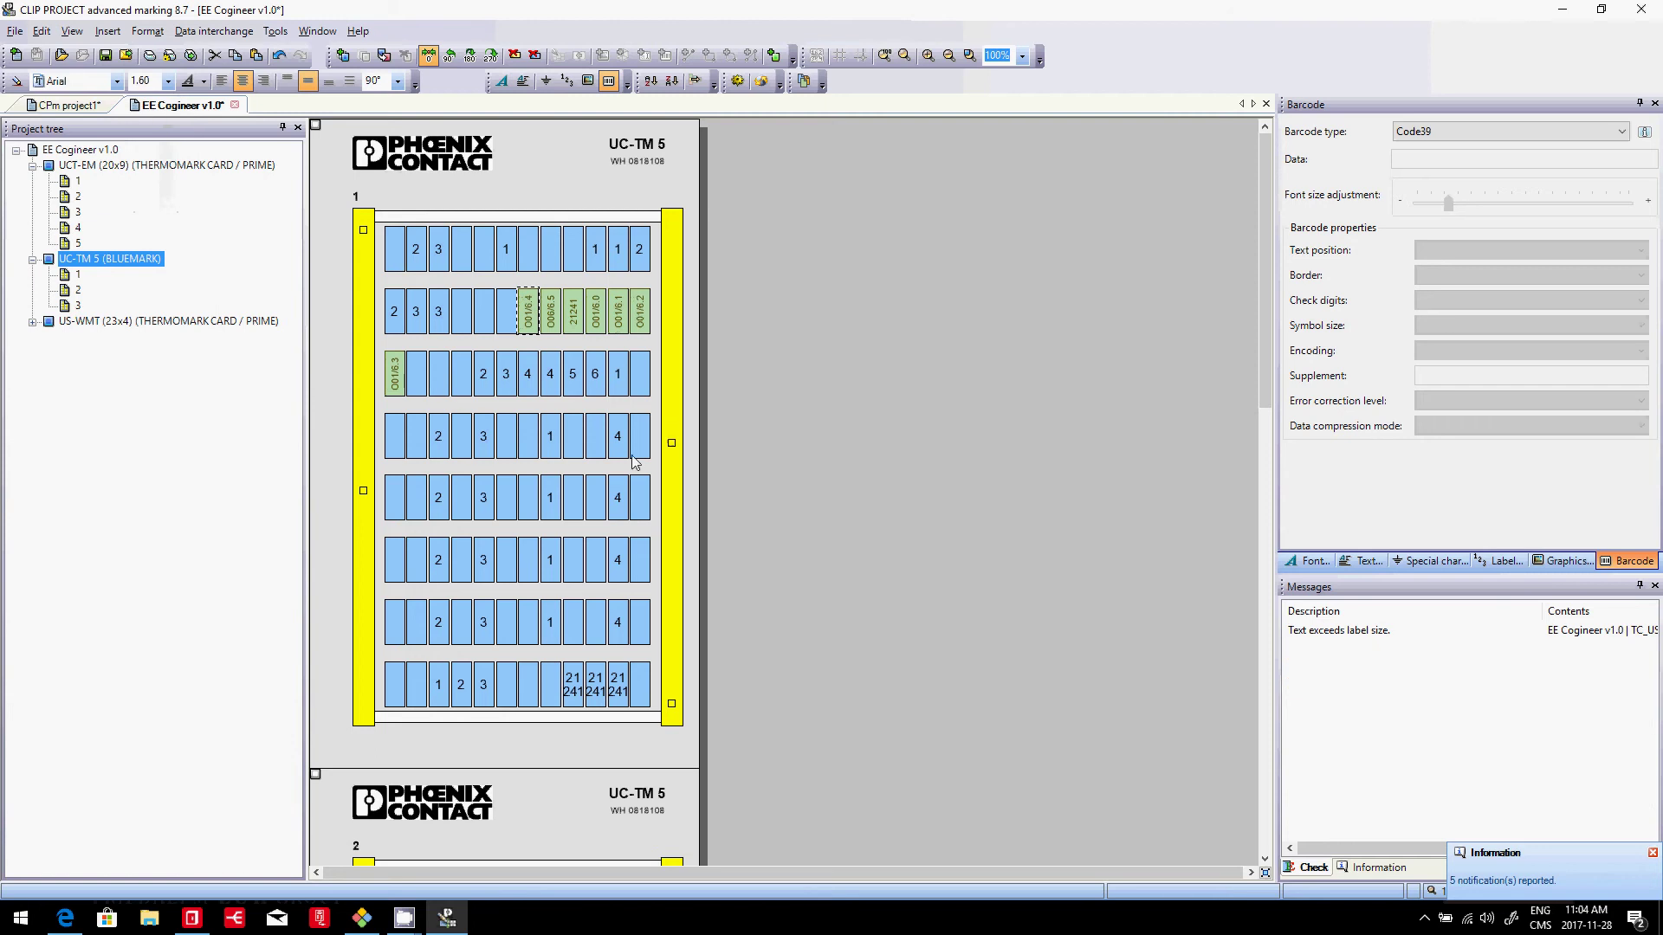
- Check the text-exceeds-label-size warning and the US-WMT wire card, then return to EPLAN
left_click(1375, 635)
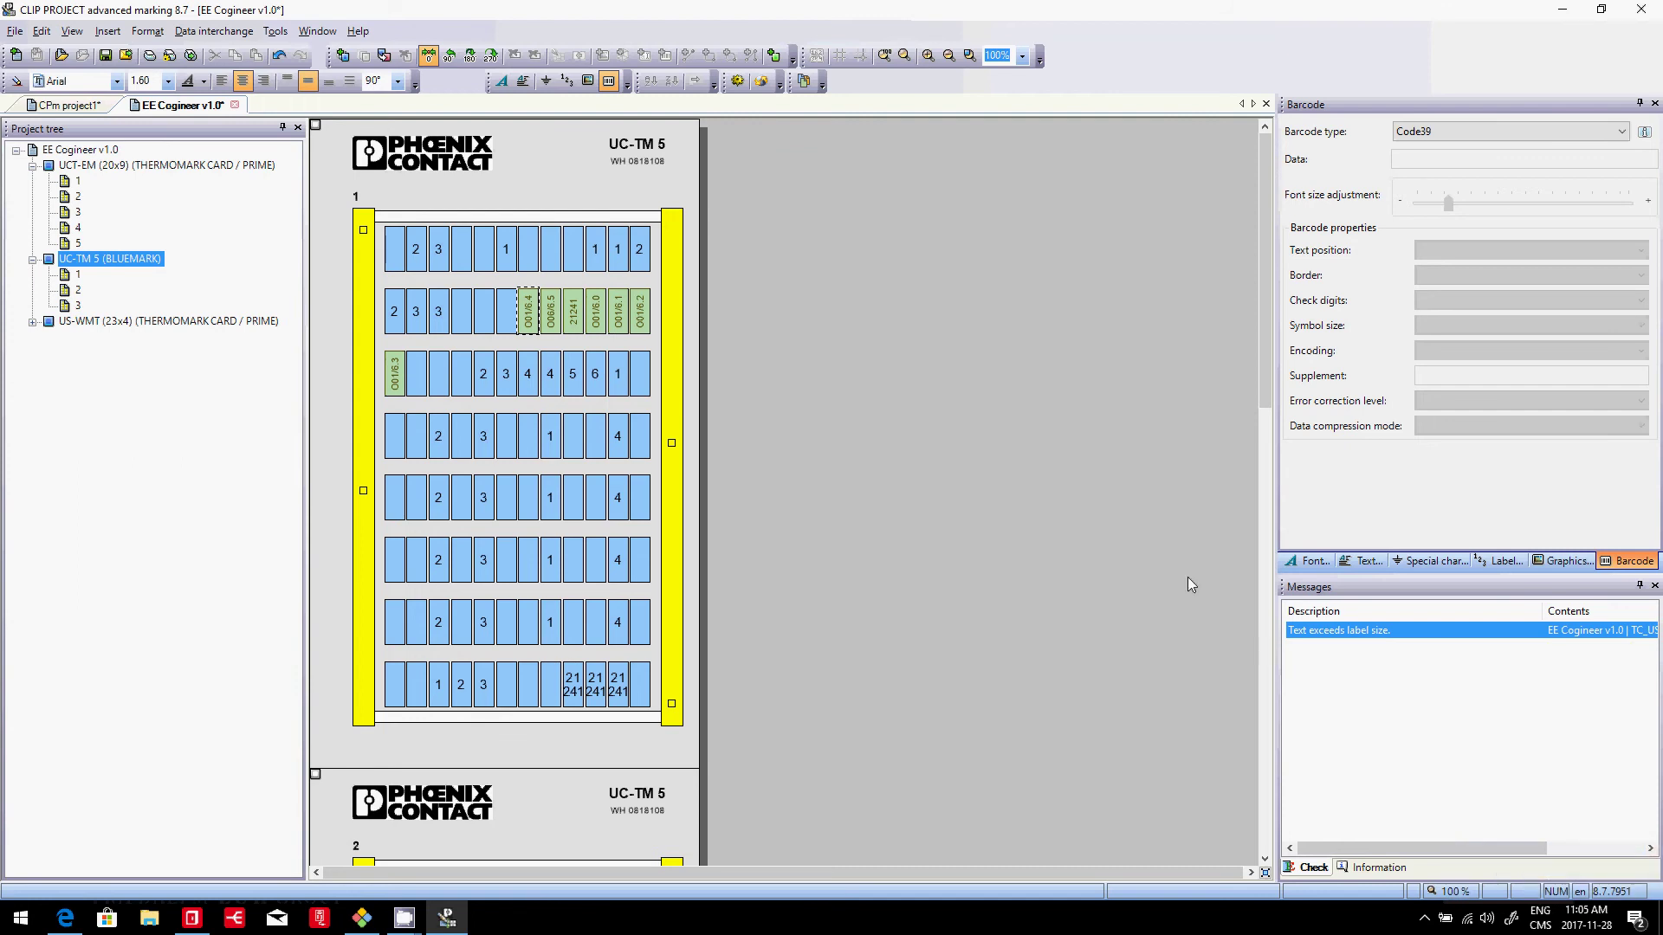
left_click(161, 324)
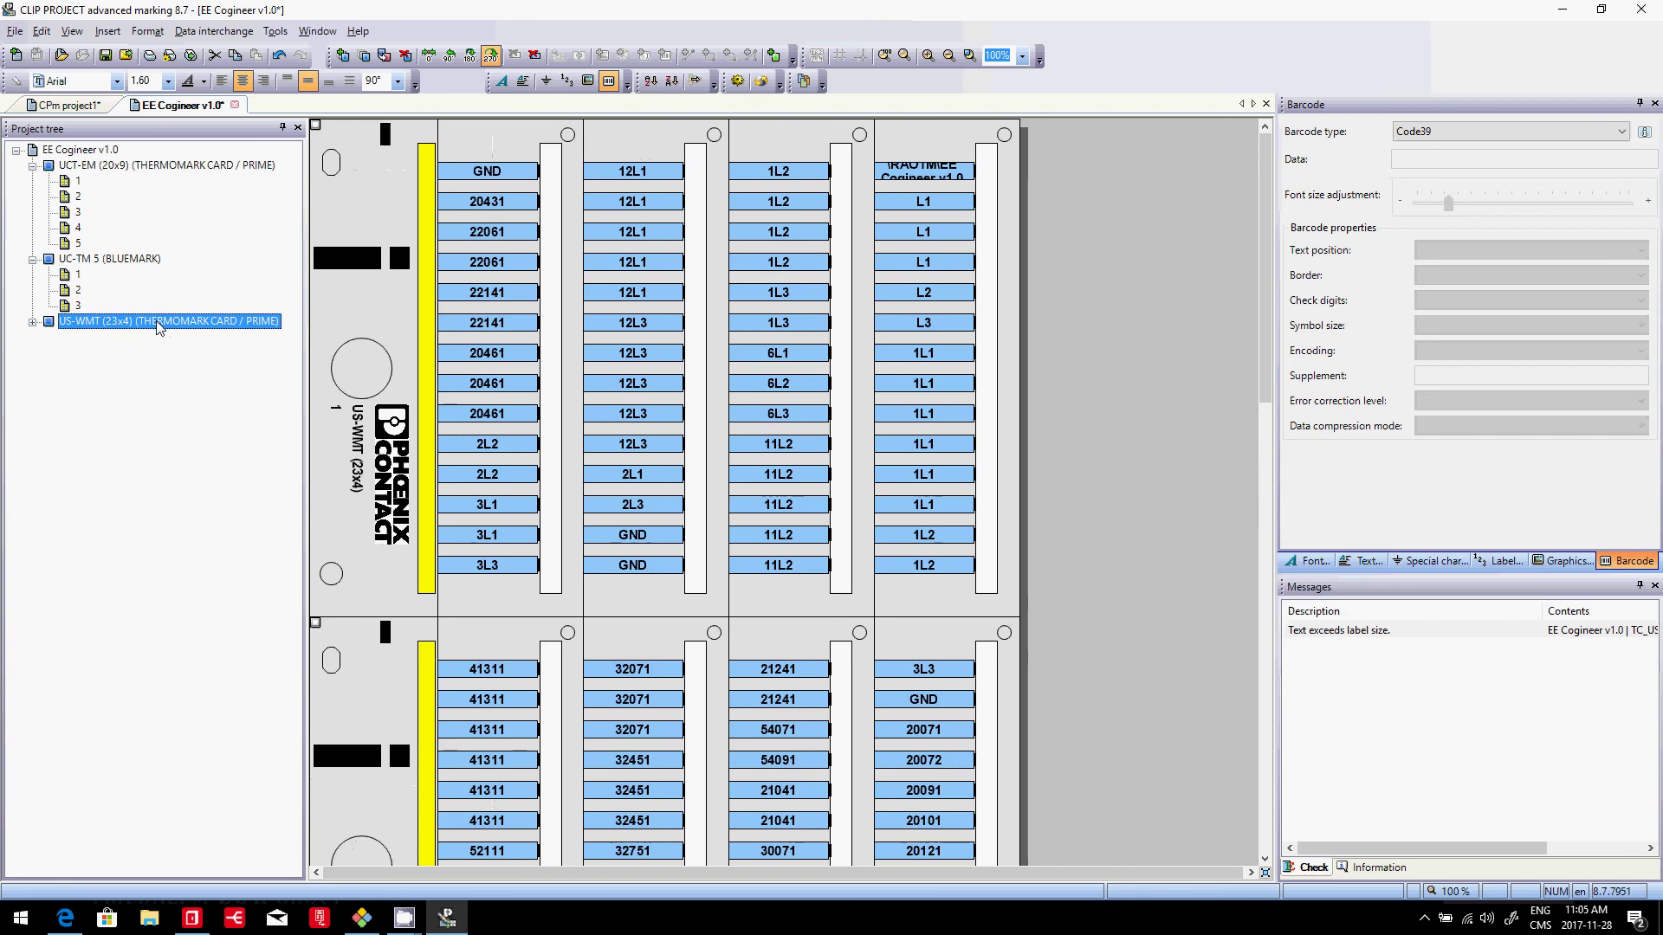
key("alt+Tab")
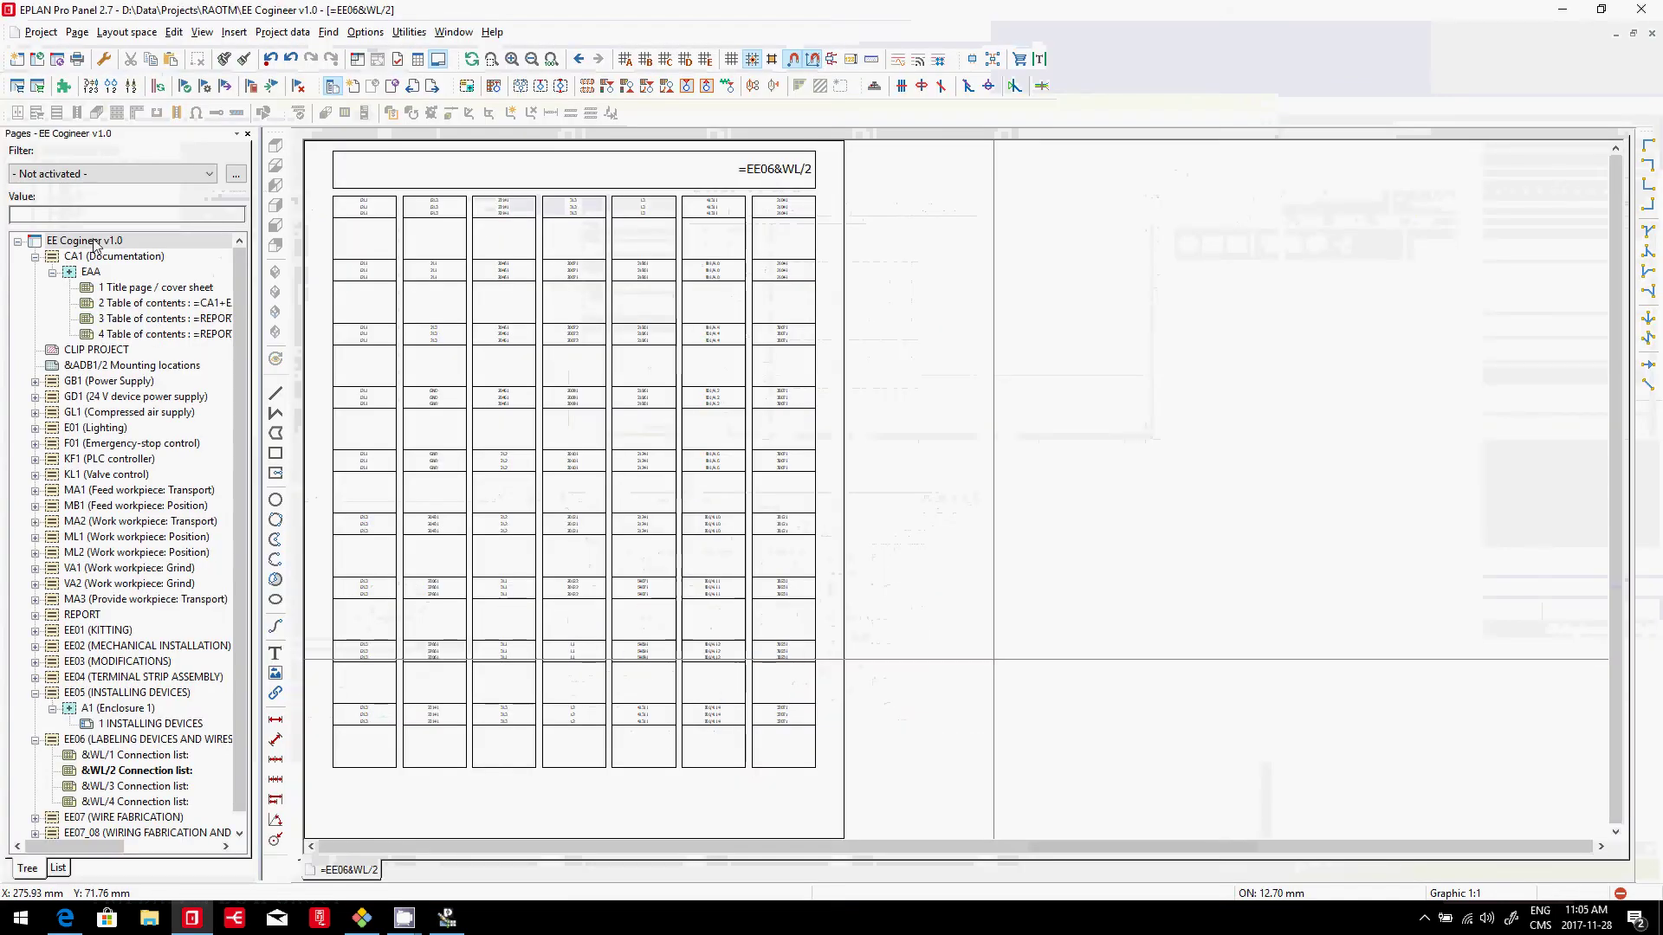
- Open the manufacturing data Labeling export with EE06 terminal marking settings for editing
left_click(95, 242)
left_click(410, 32)
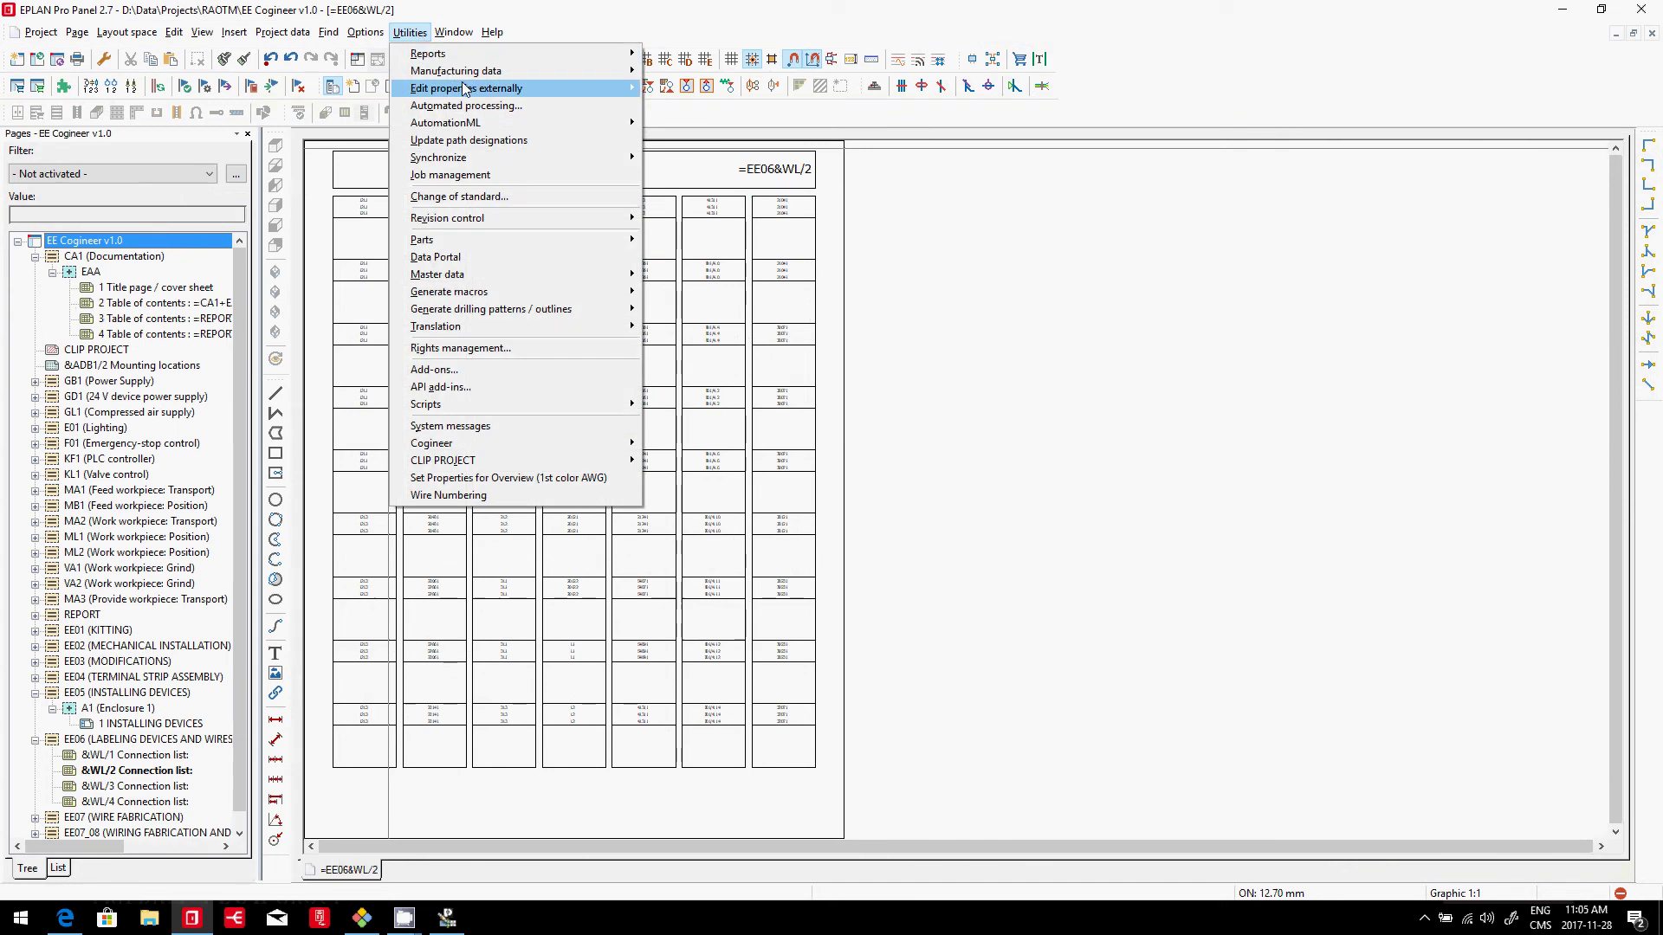
mouse_move(459, 70)
left_click(736, 70)
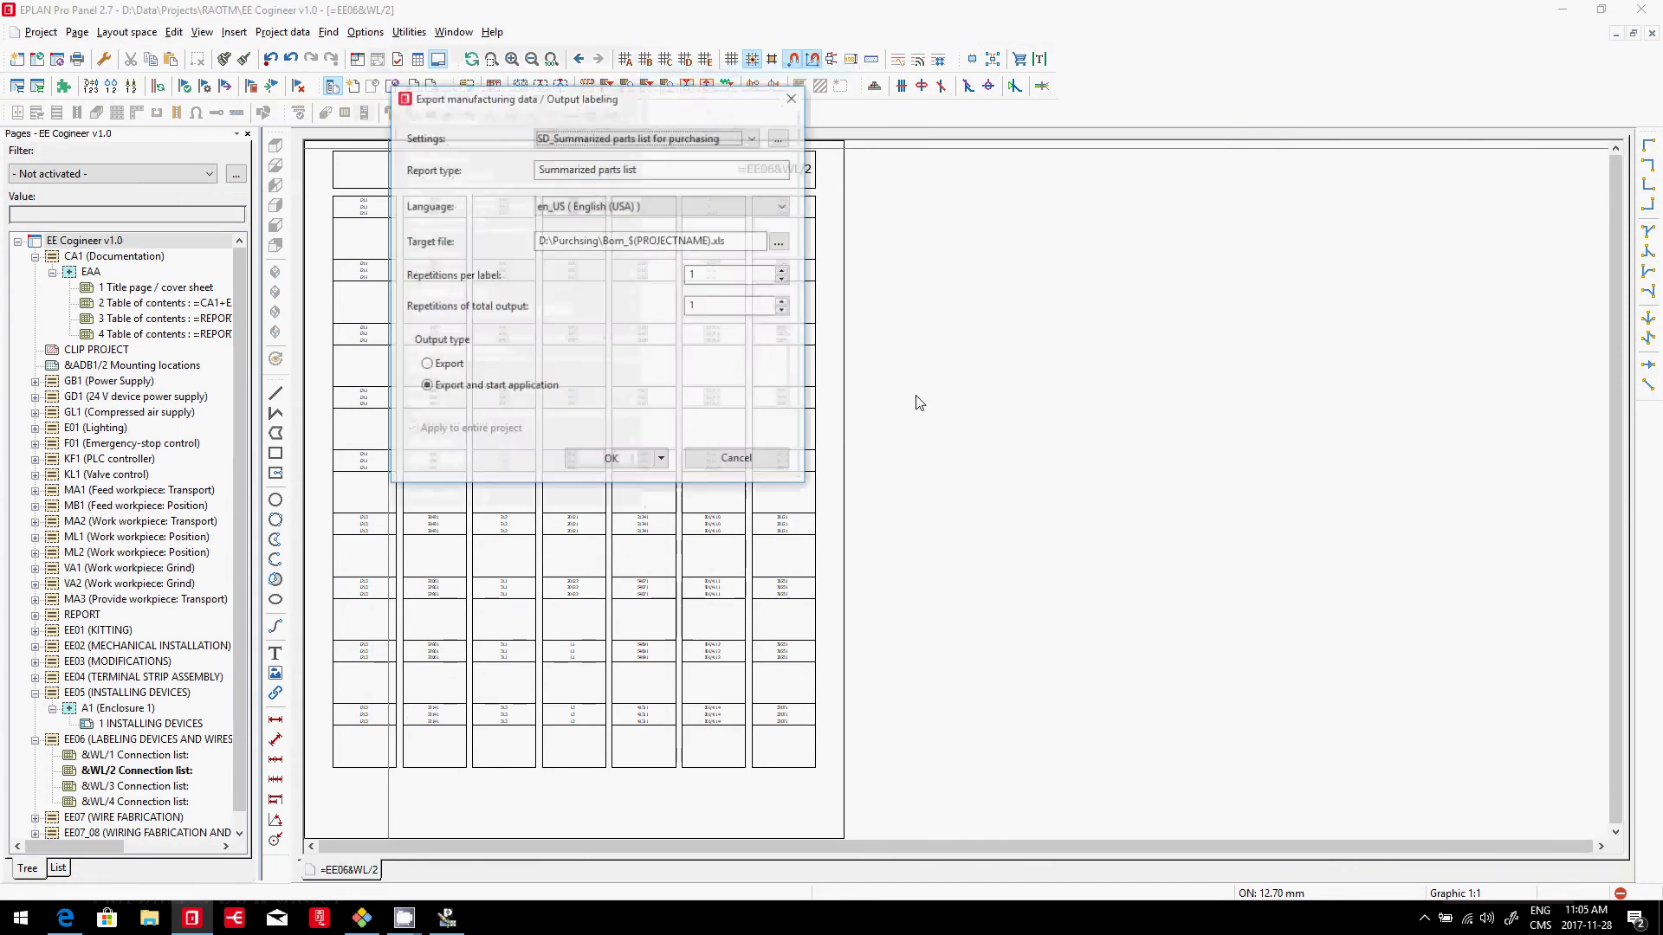
left_click(636, 139)
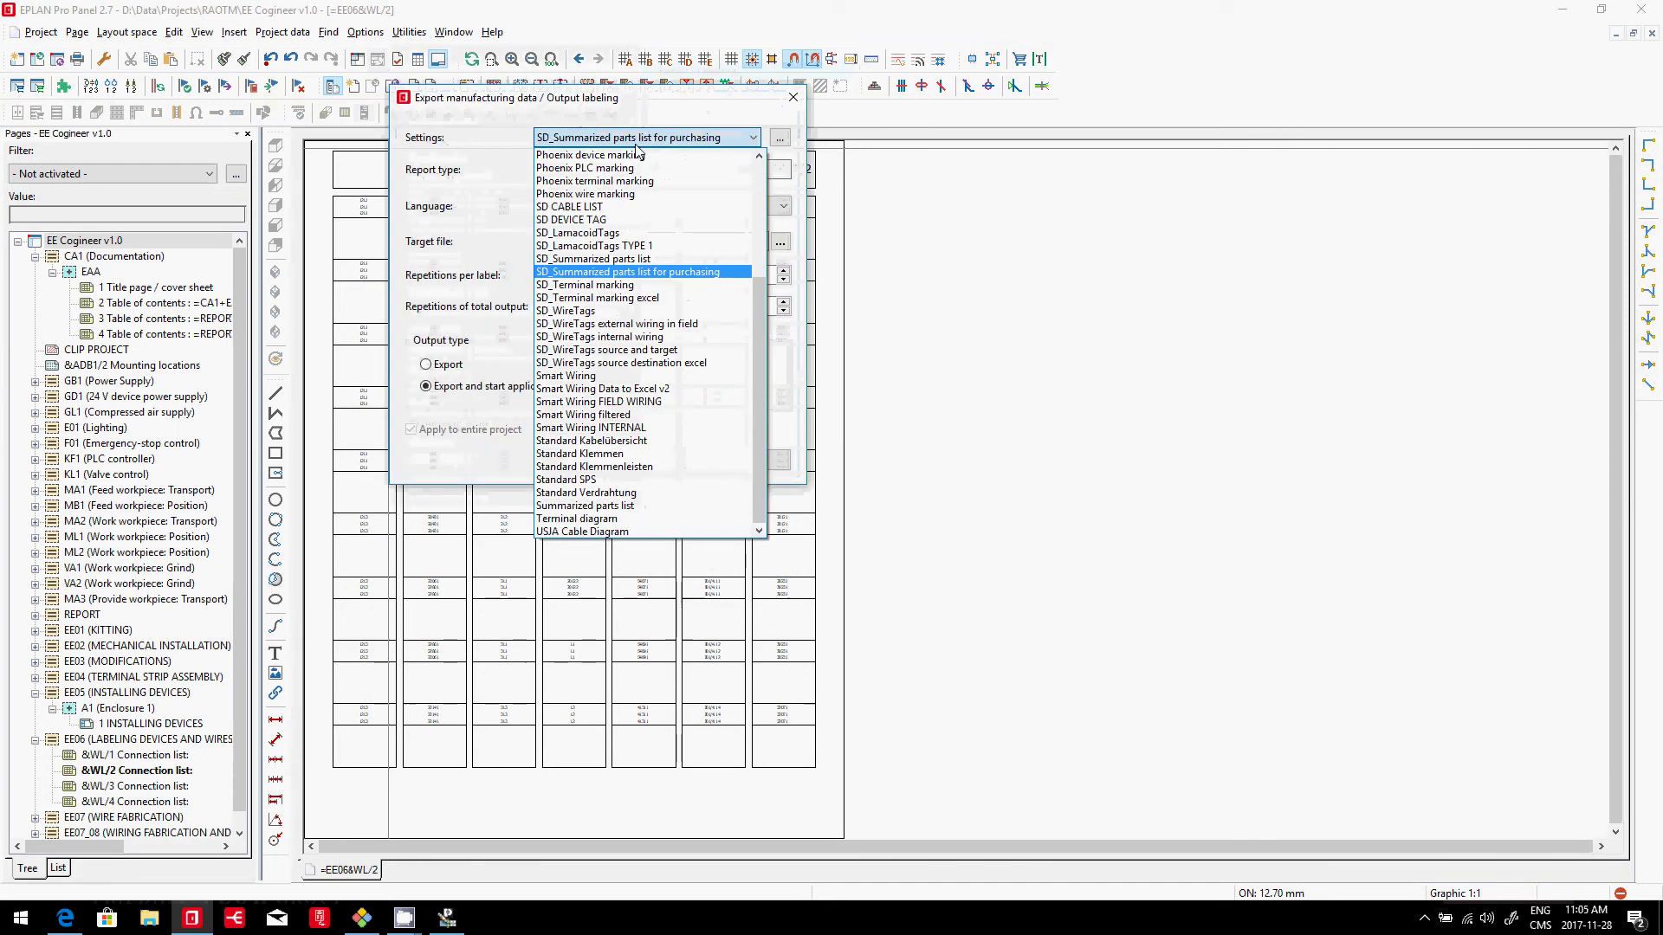
scroll(619, 208, "up", 5)
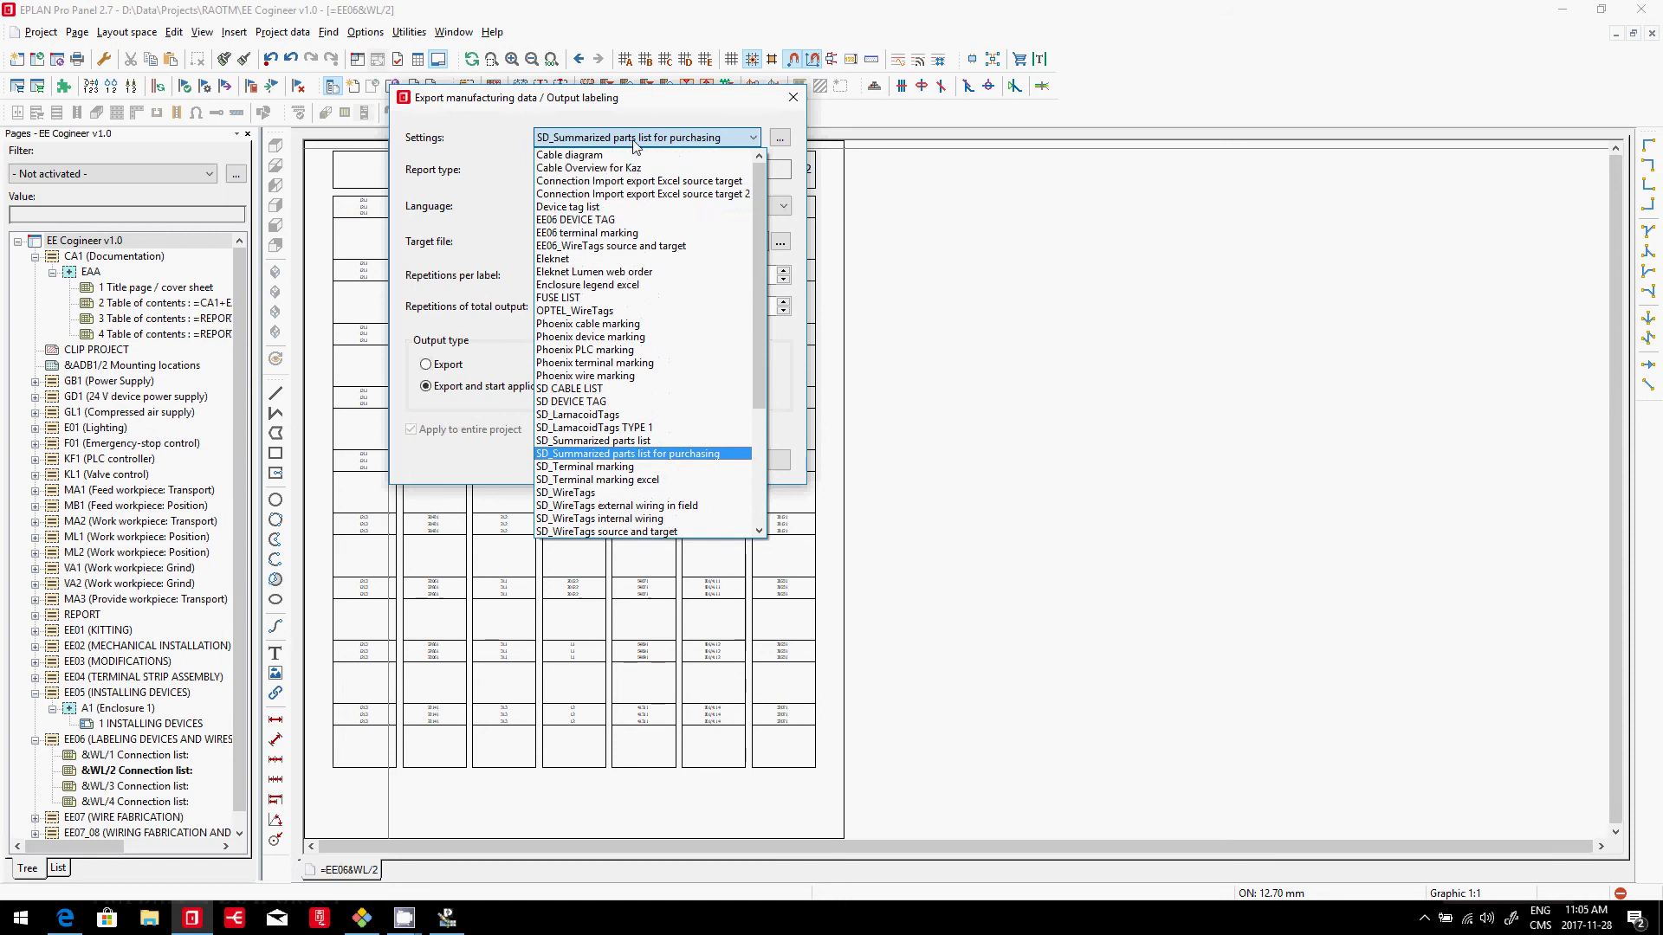
left_click(611, 233)
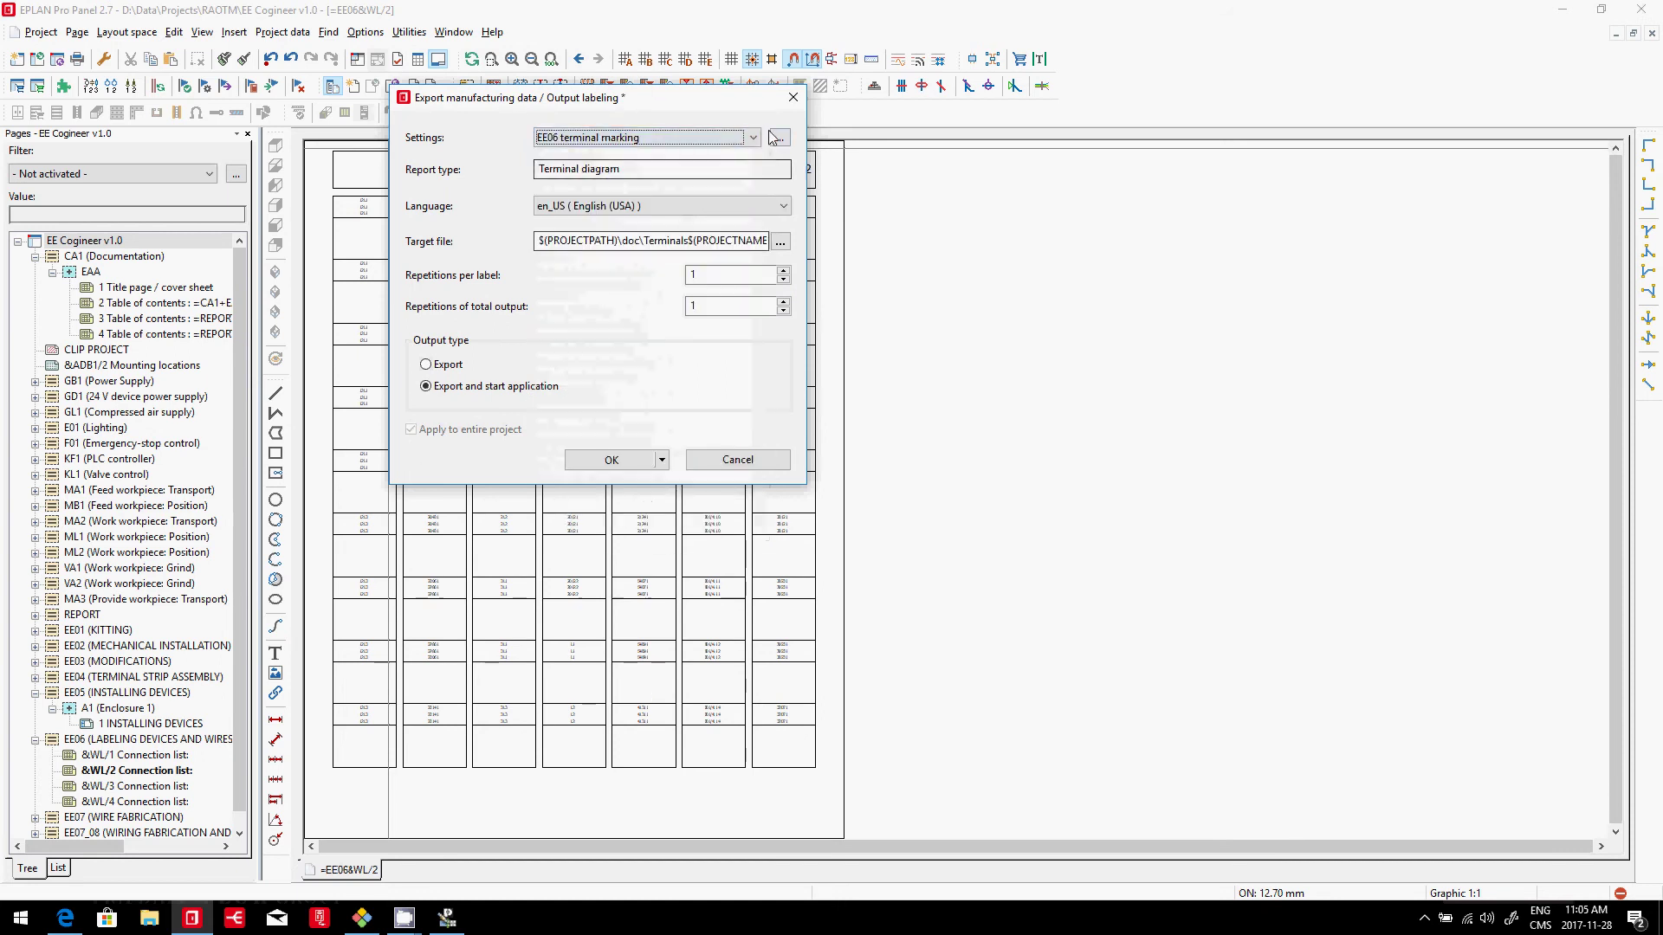
left_click(779, 138)
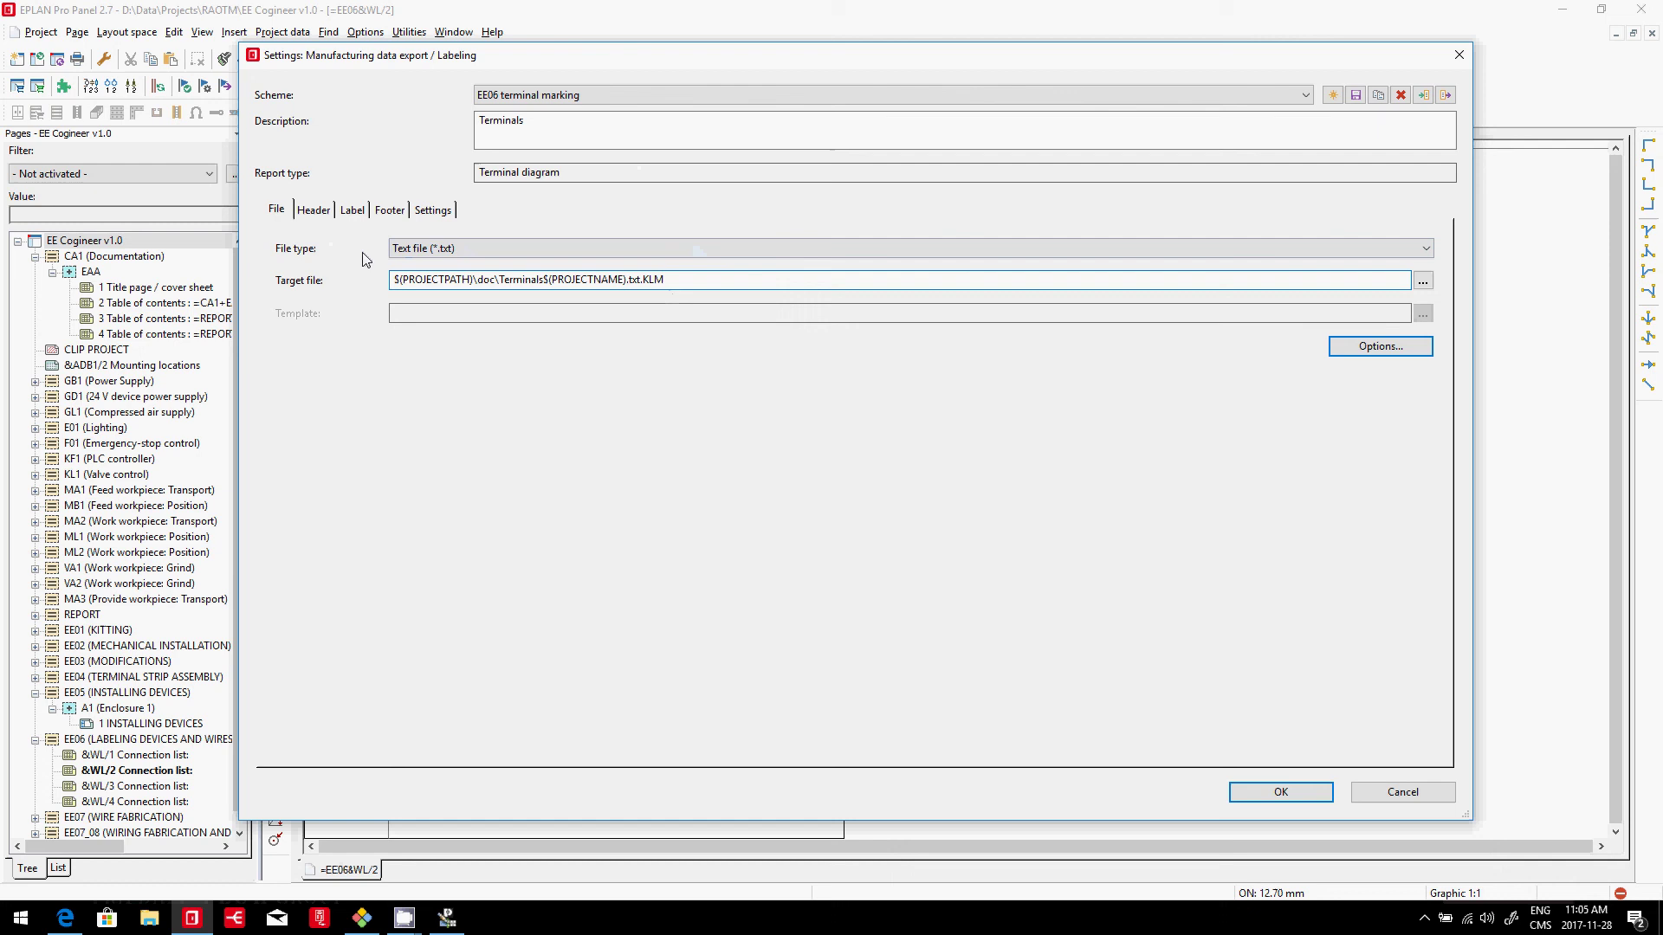
- Review the EE06 terminal marking Label and Settings tabs, then reopen the scheme and copy it
left_click(353, 209)
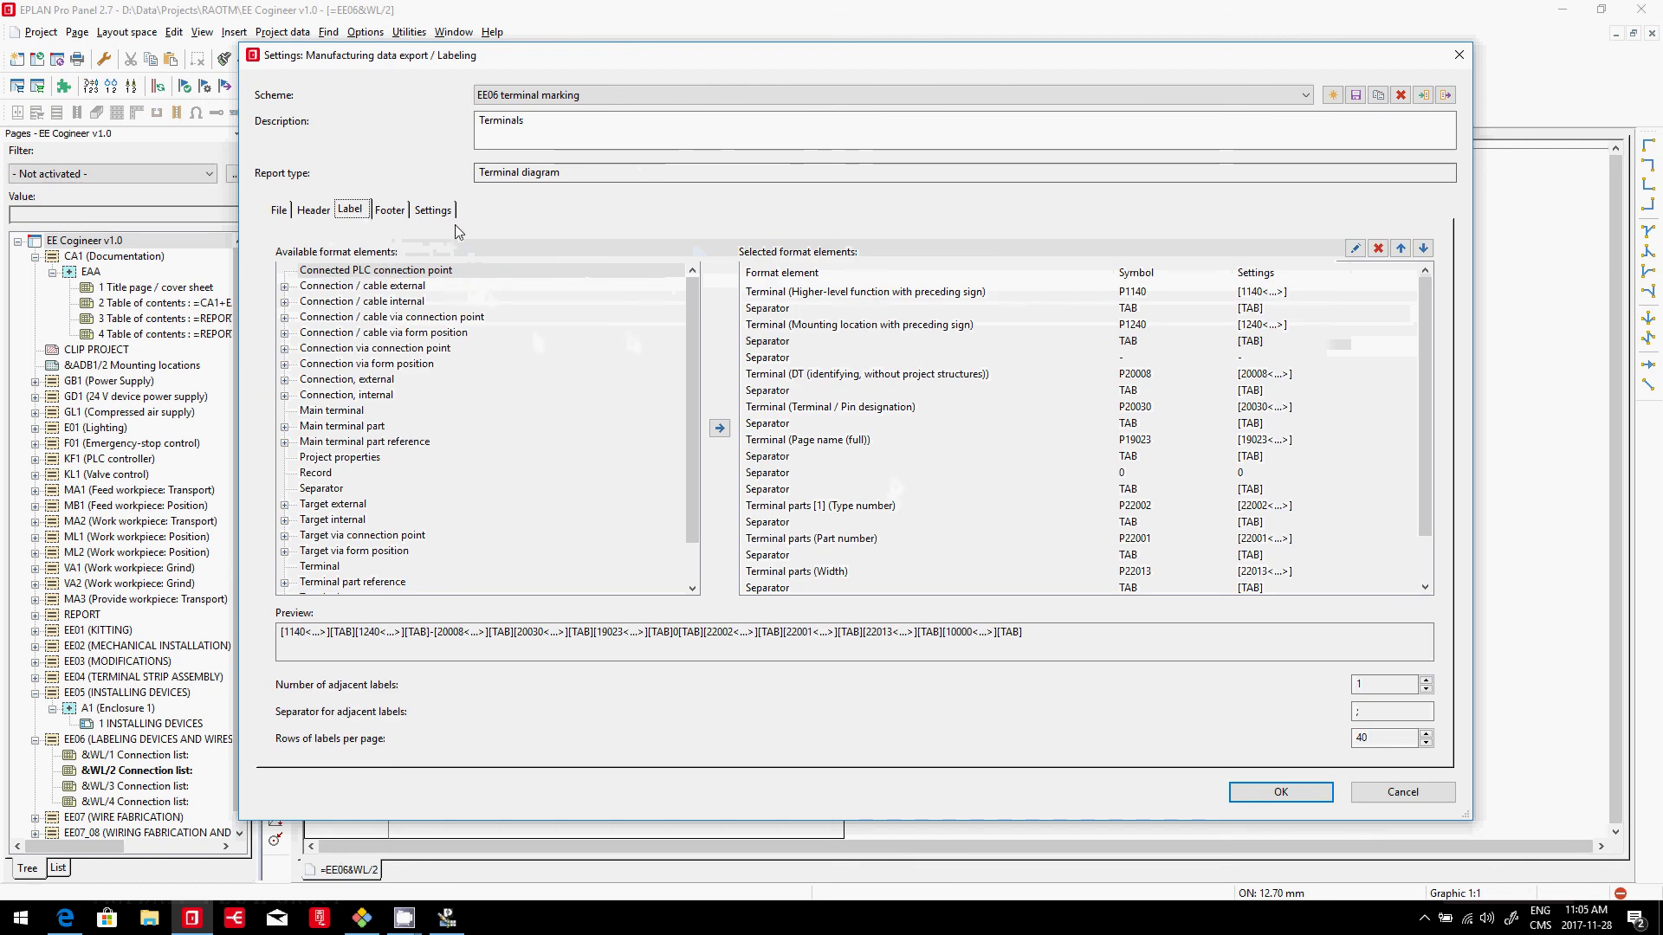
left_click(436, 212)
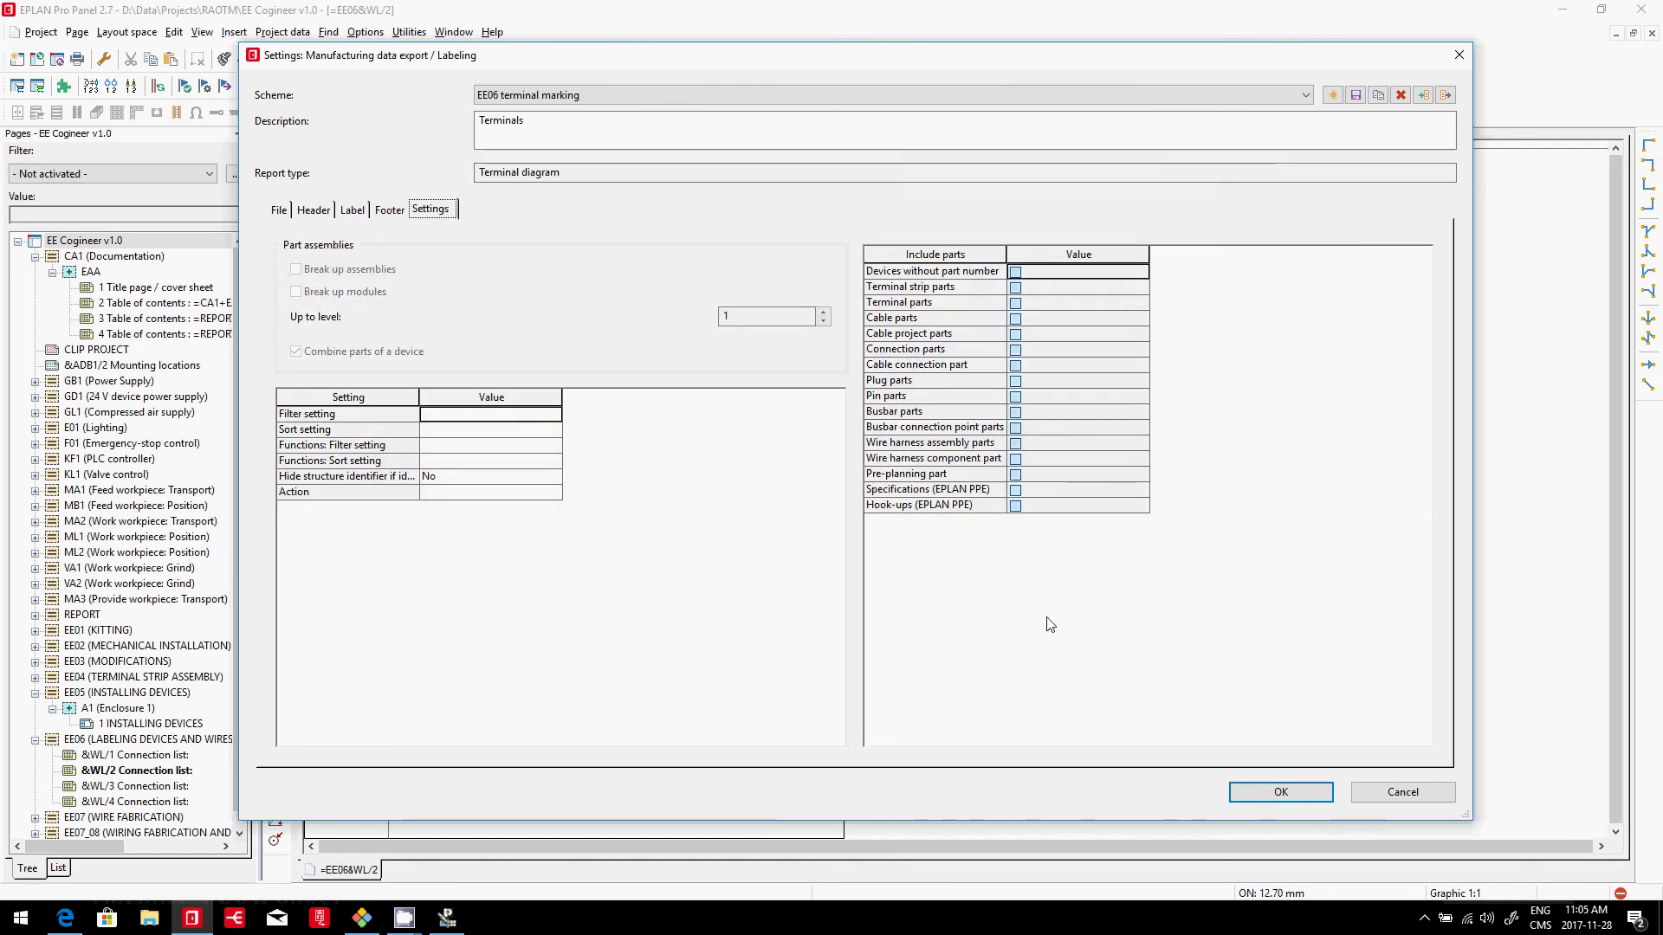
left_click(1280, 792)
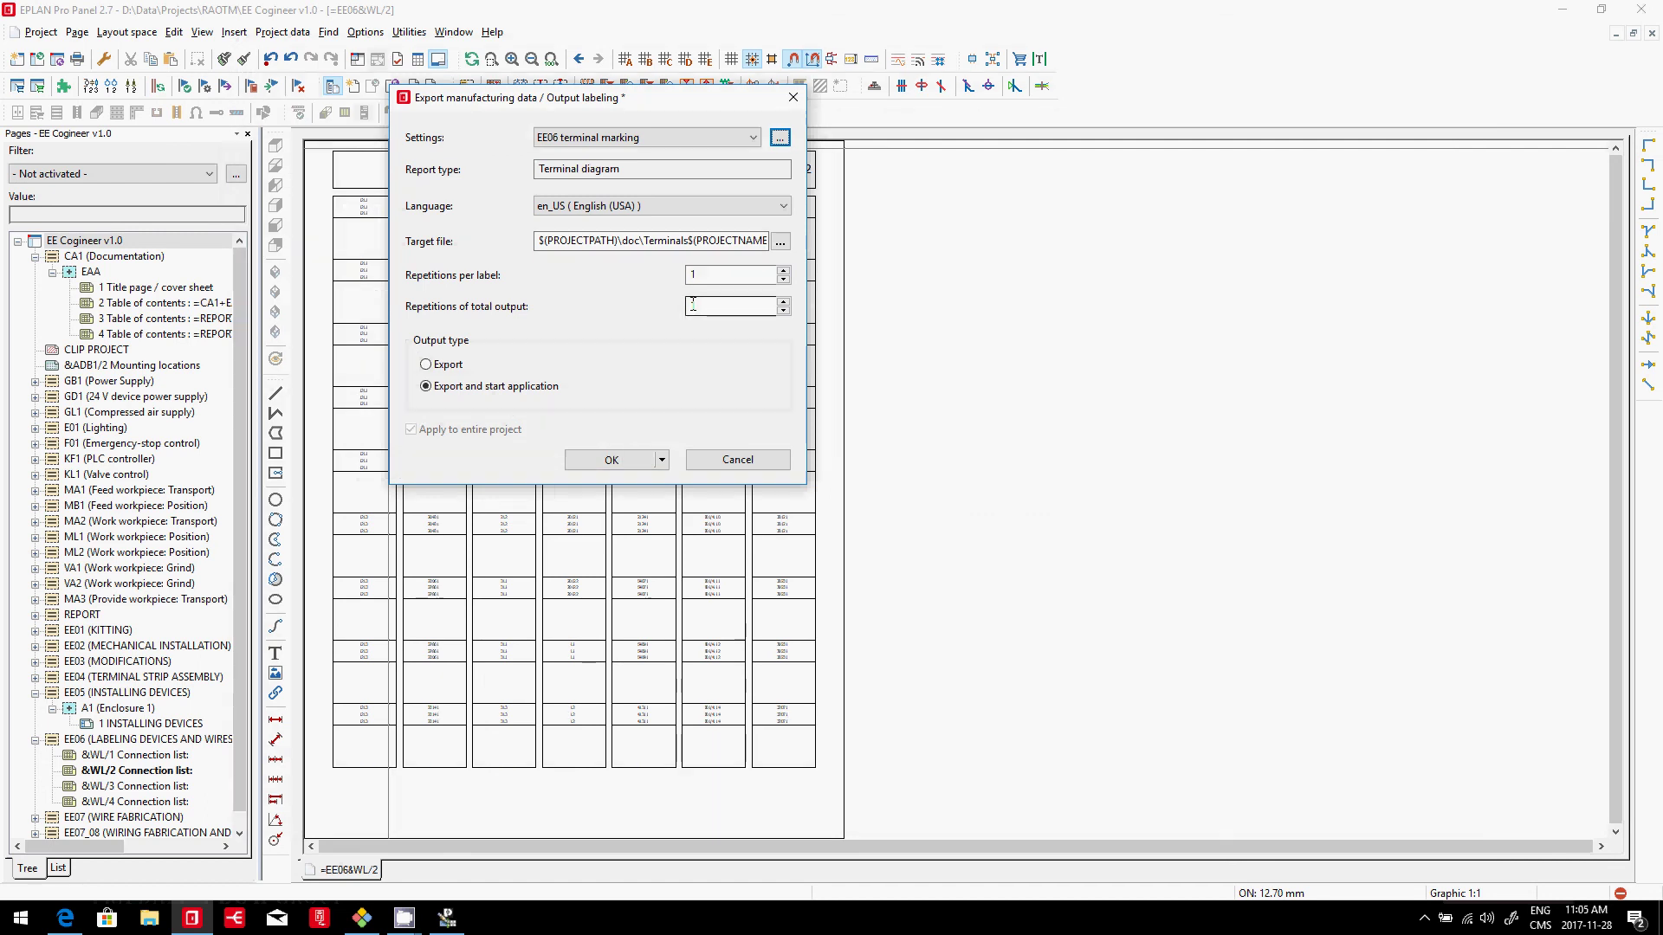
left_click(779, 137)
left_click(352, 209)
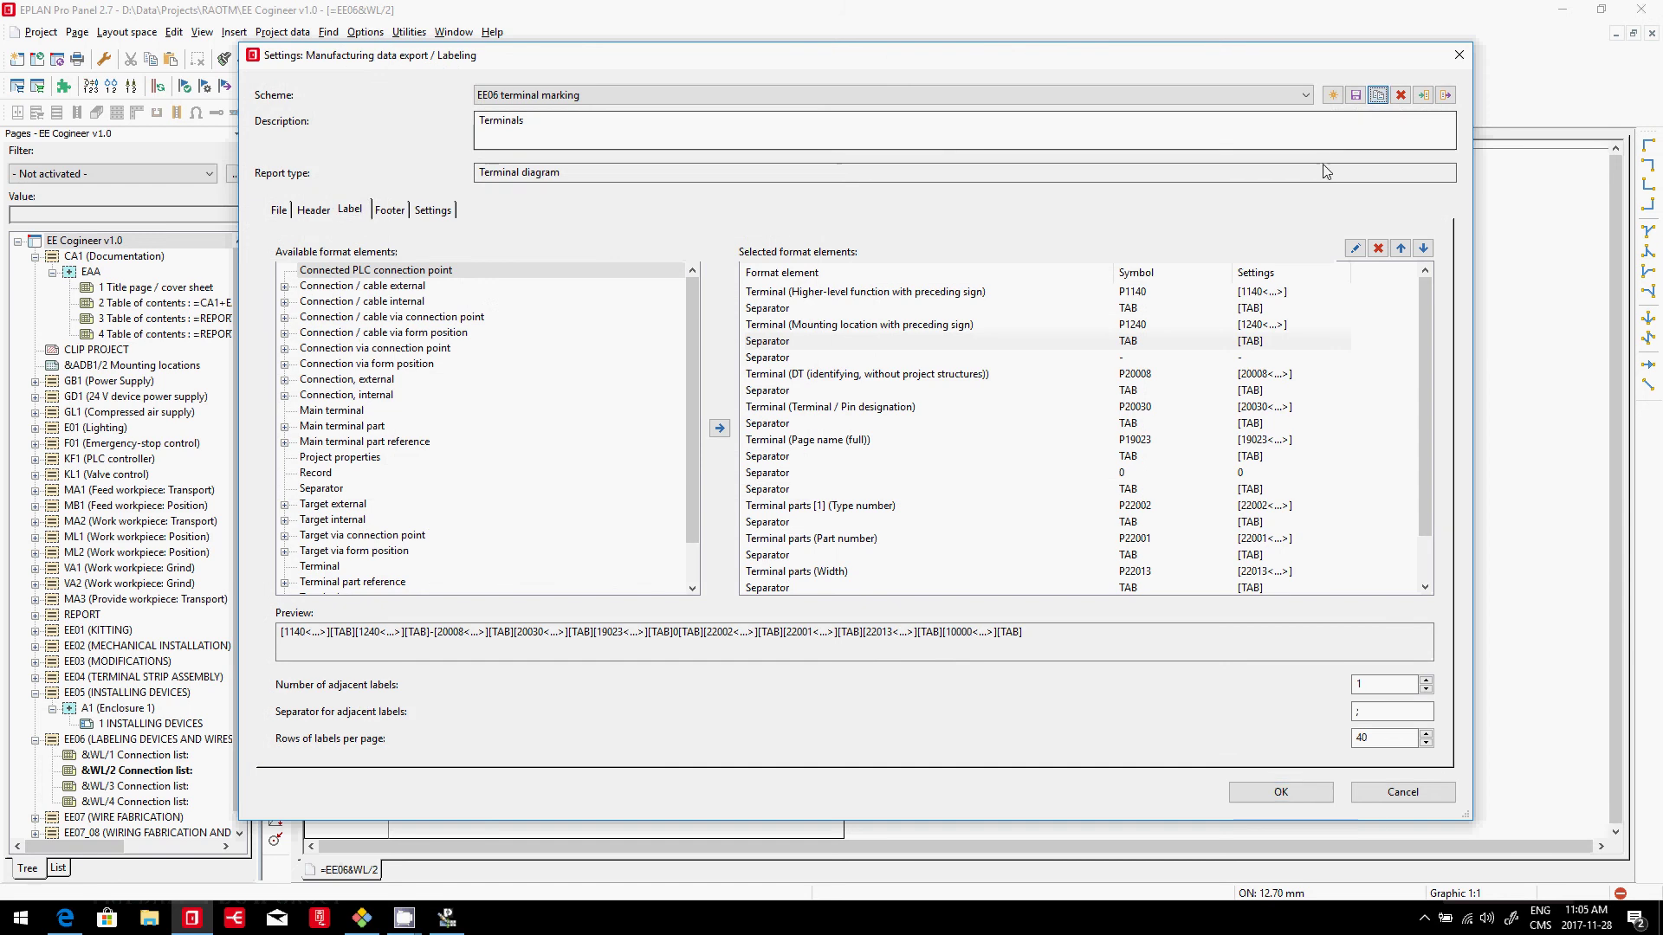
left_click(1377, 94)
- Name the copied scheme 'EE06 terminal marking text'
left_click(918, 370)
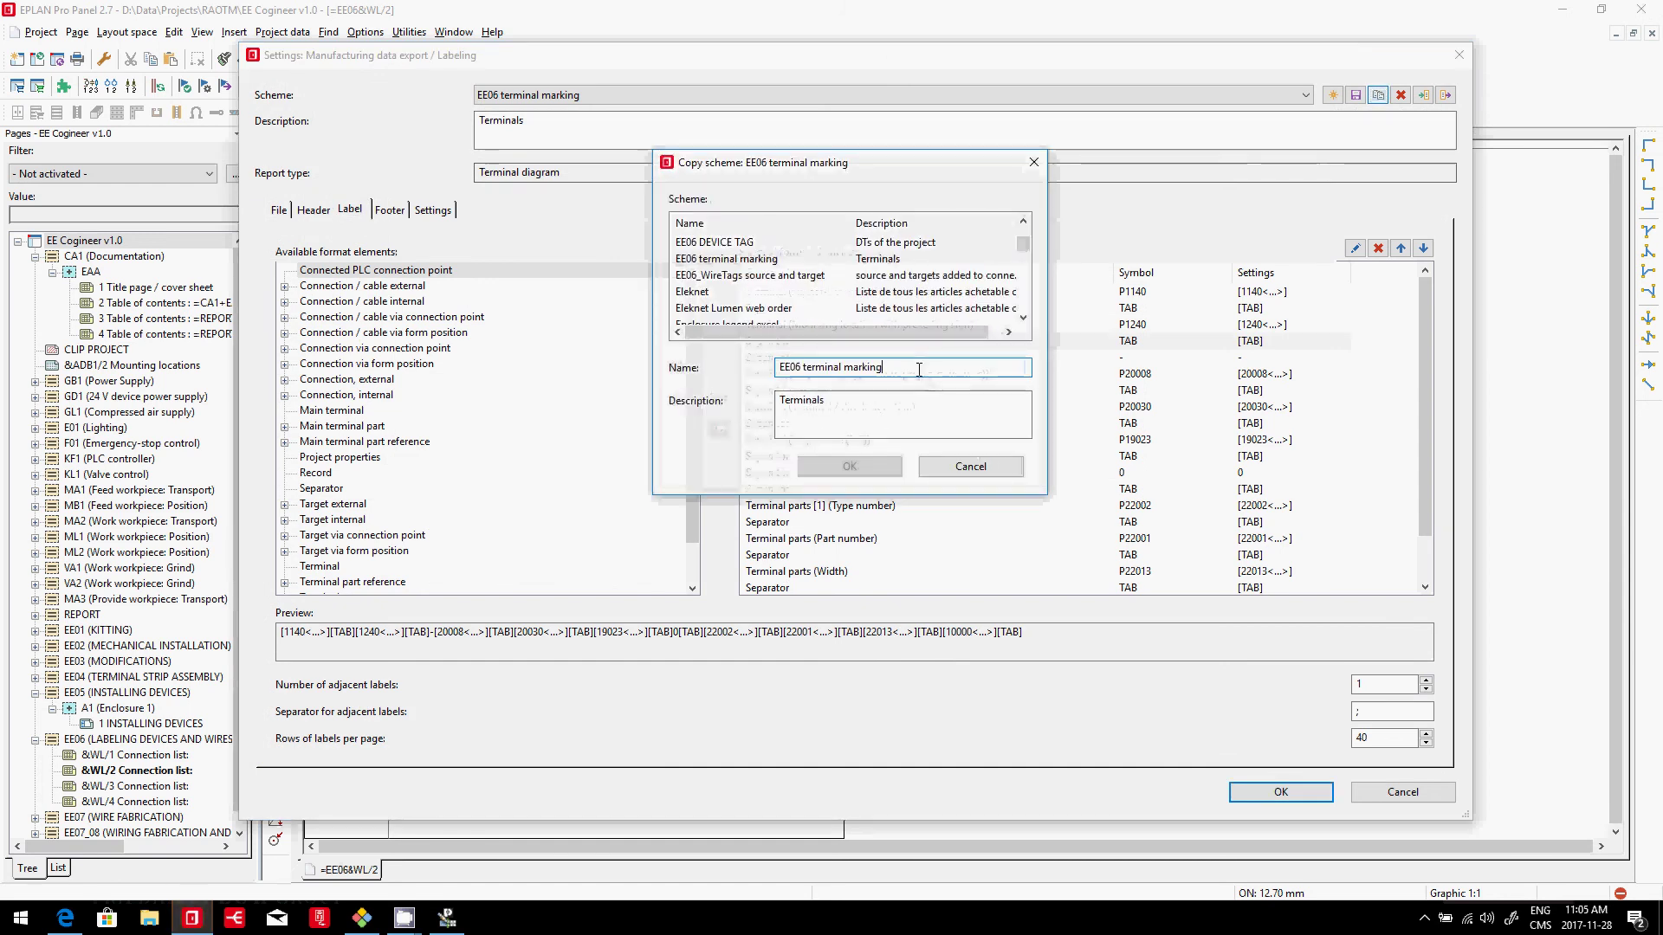
type("text")
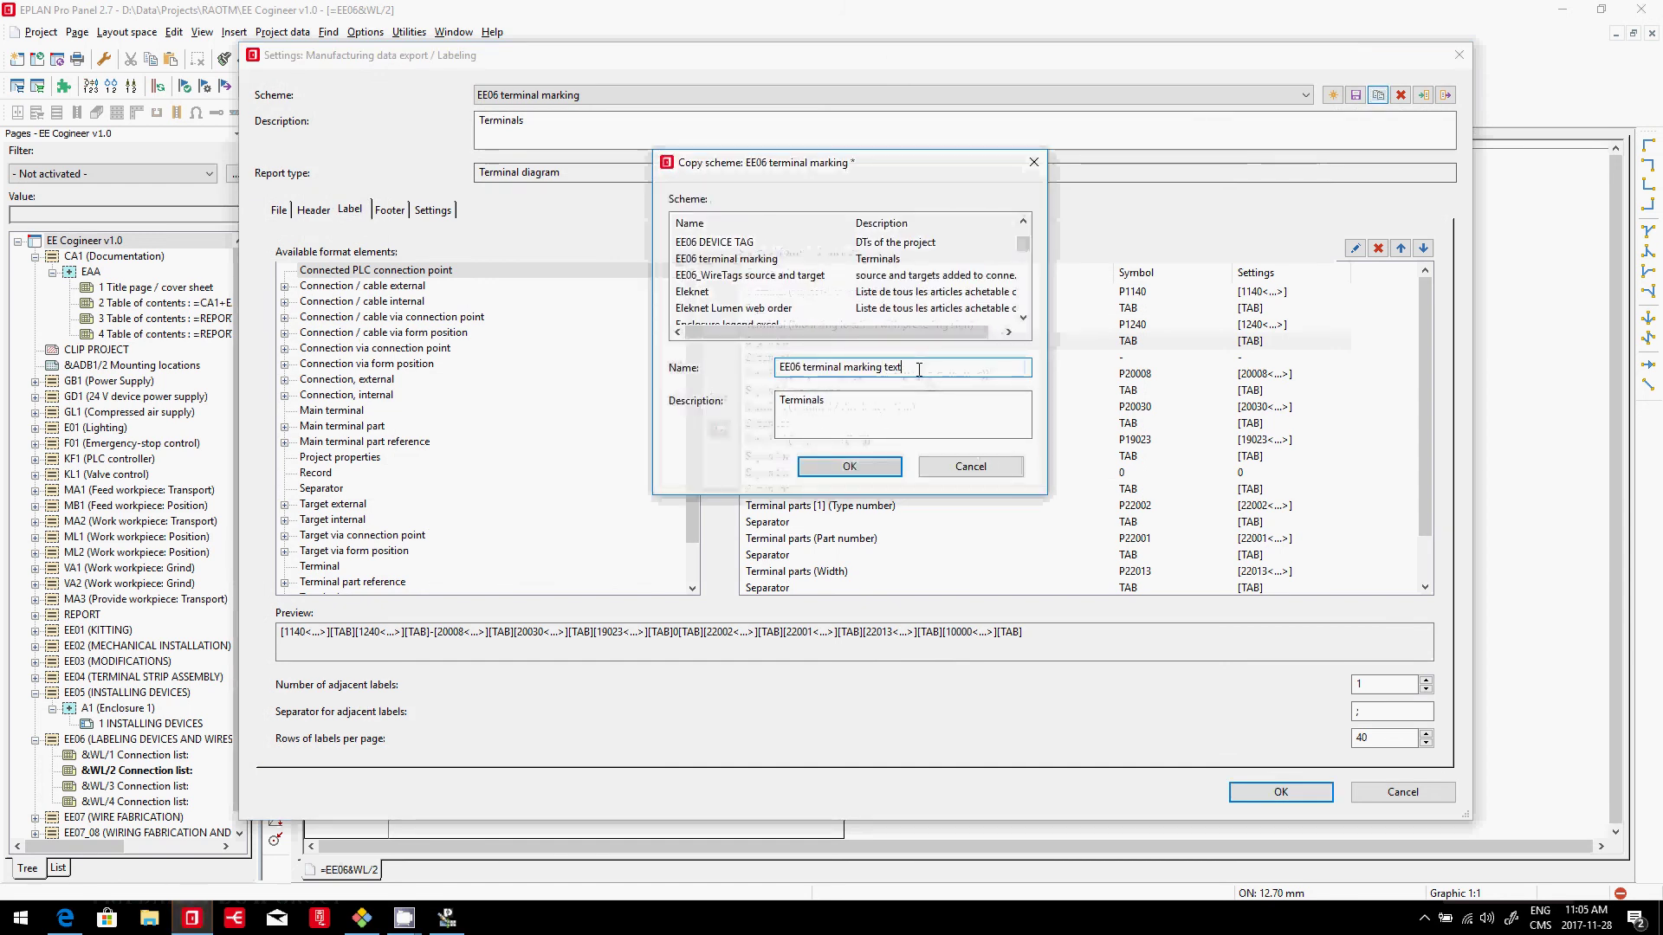
left_click(853, 467)
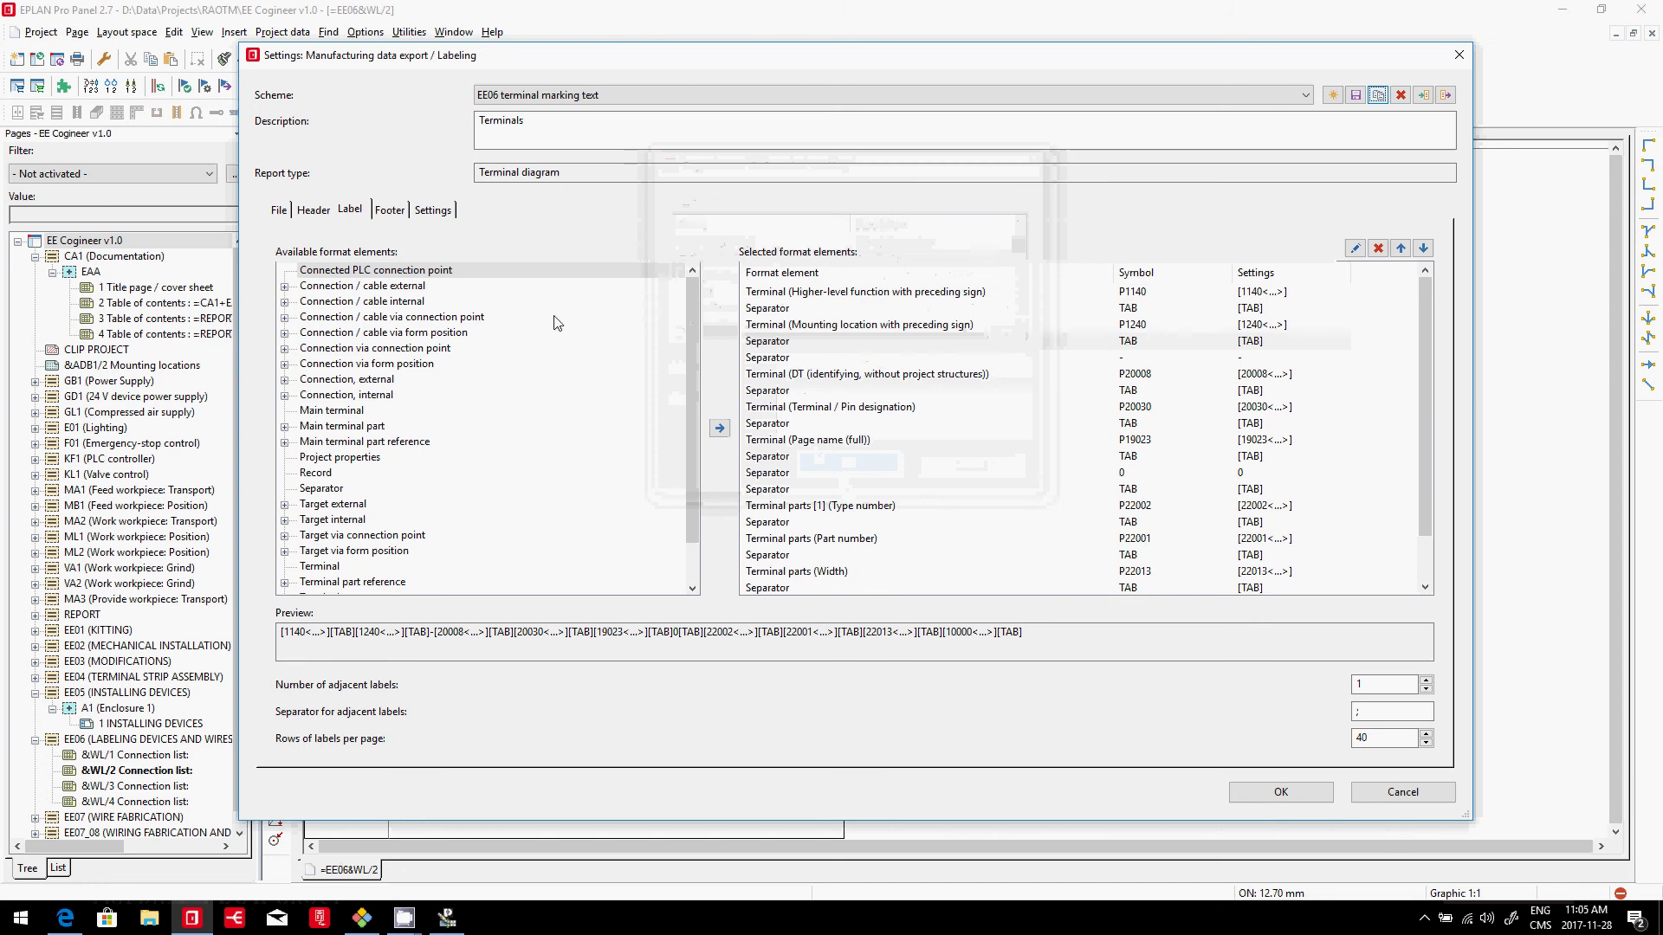
- Export terminal labels to TerminalsEE Cogineer v1.0.txt with the new scheme and close Notepad
left_click(278, 210)
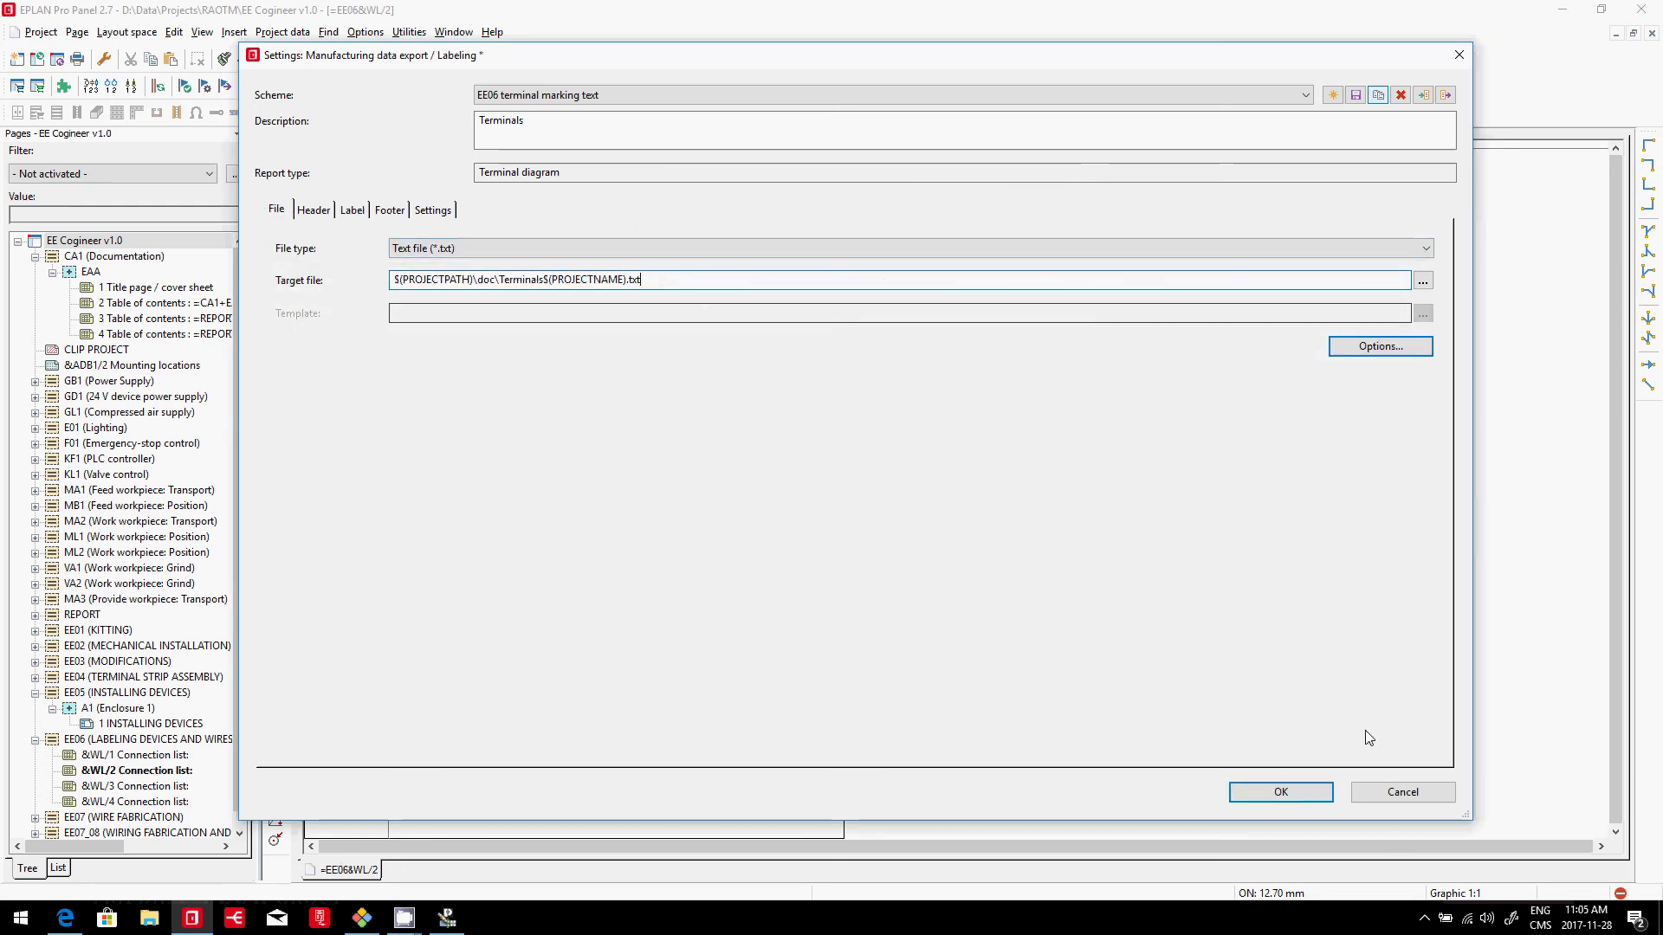
left_click(1313, 795)
left_click(611, 459)
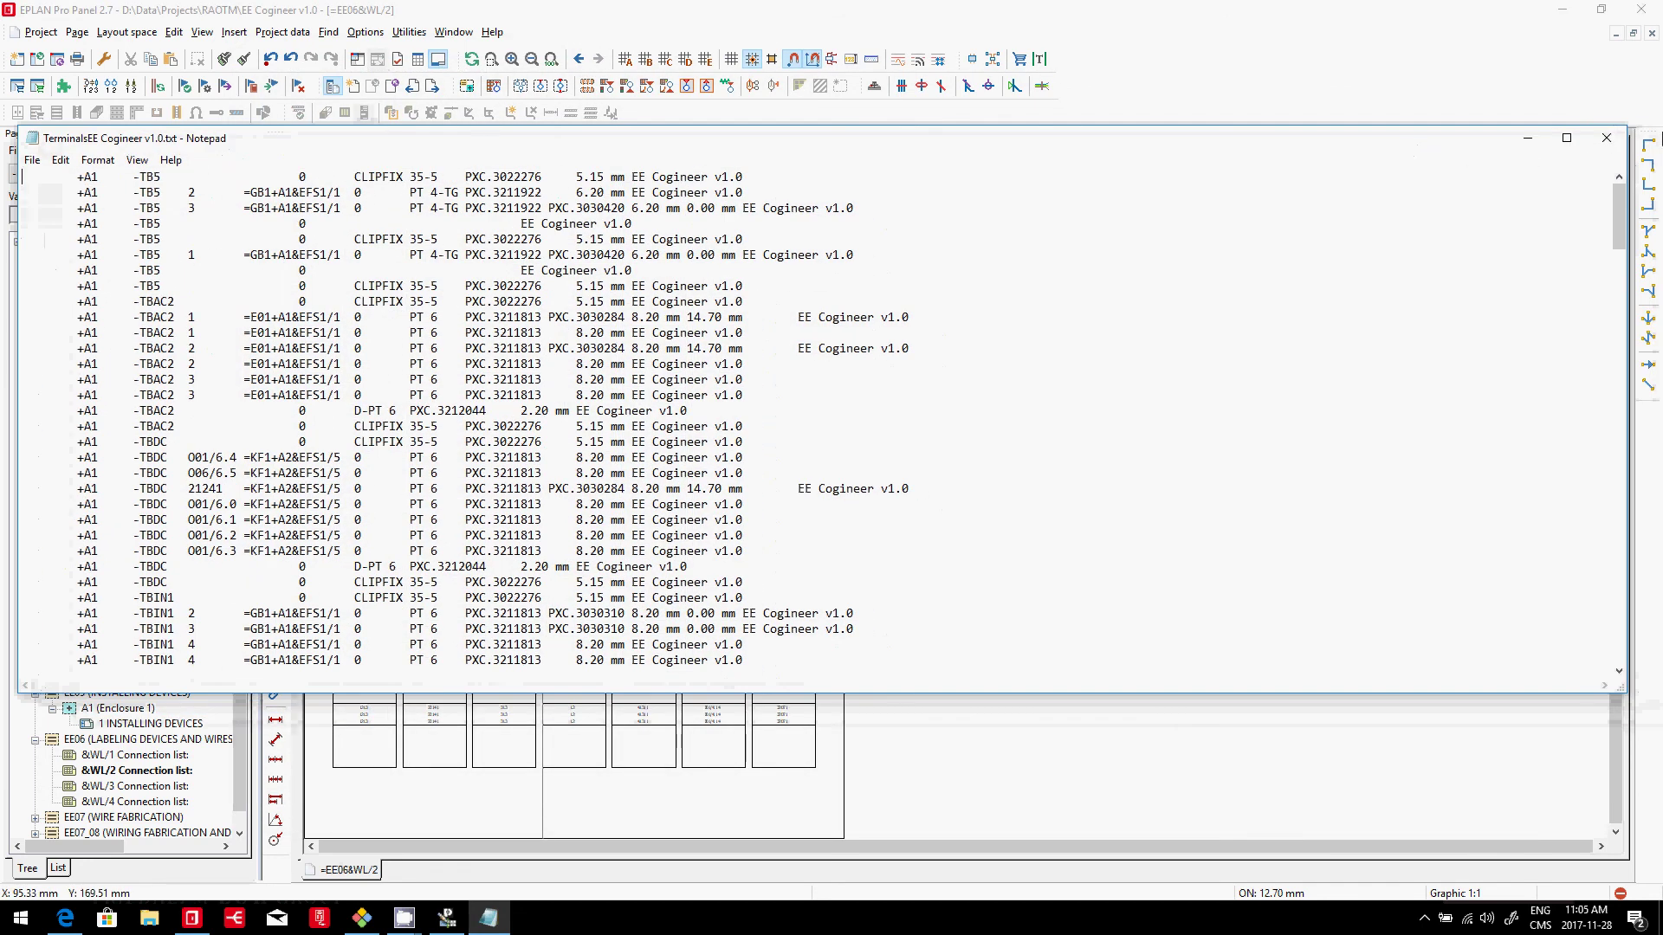
left_click(1607, 138)
- Open the EE06 Labeling automated-processing script and inspect its first labeling action
left_click(201, 240)
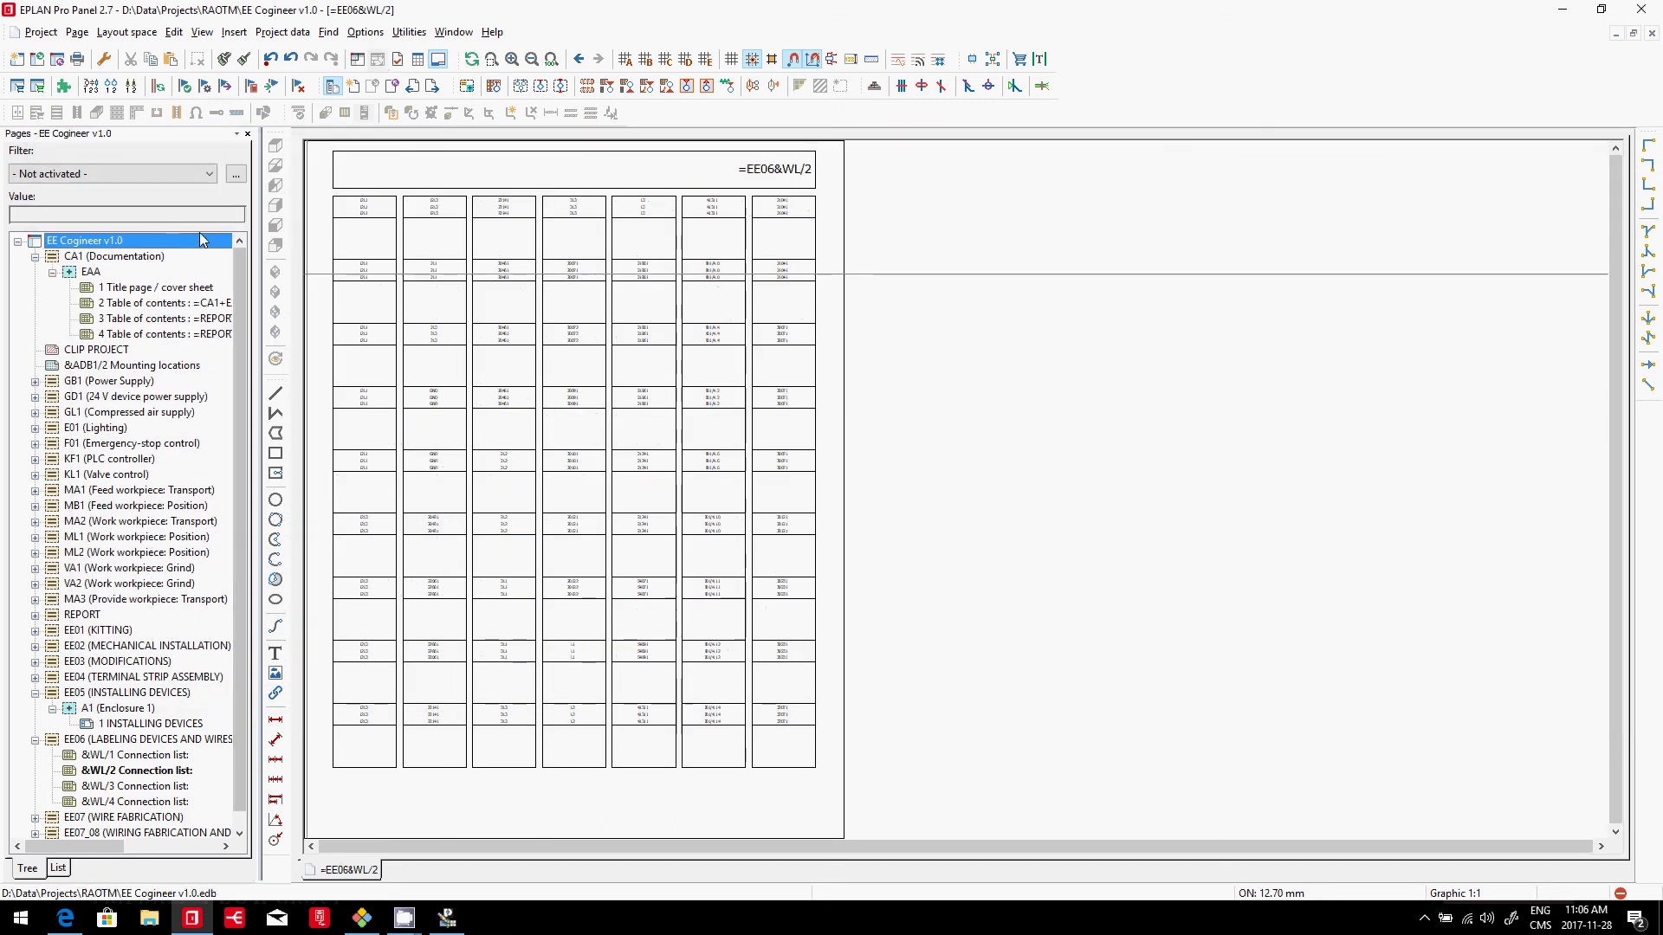
left_click(410, 32)
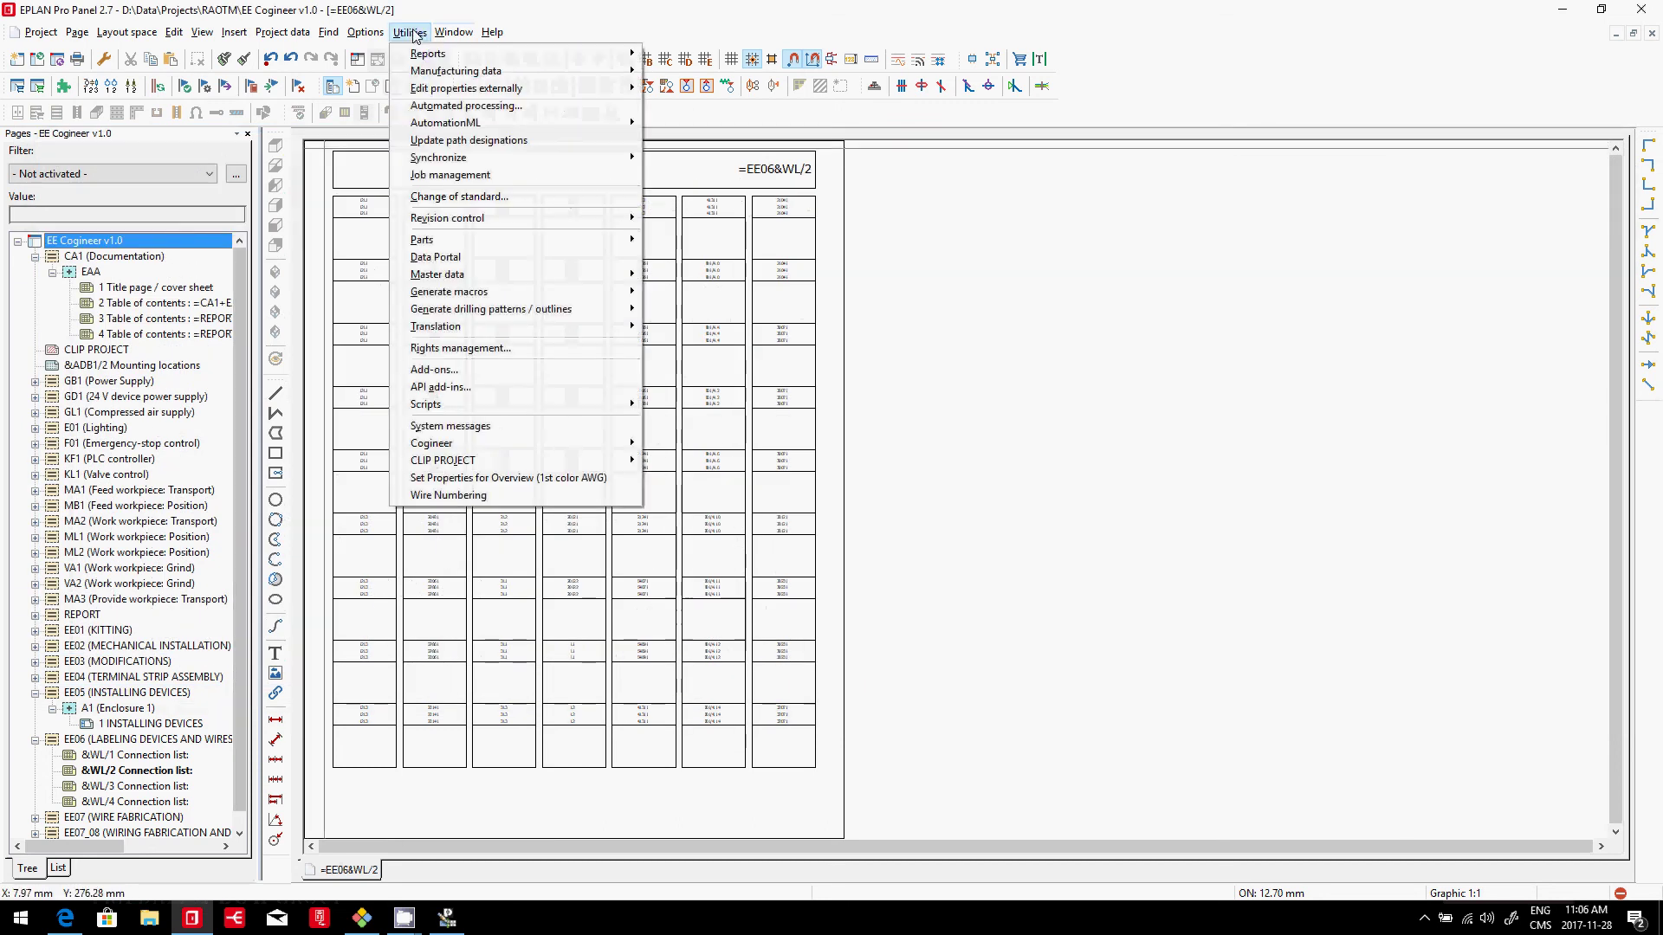
left_click(446, 106)
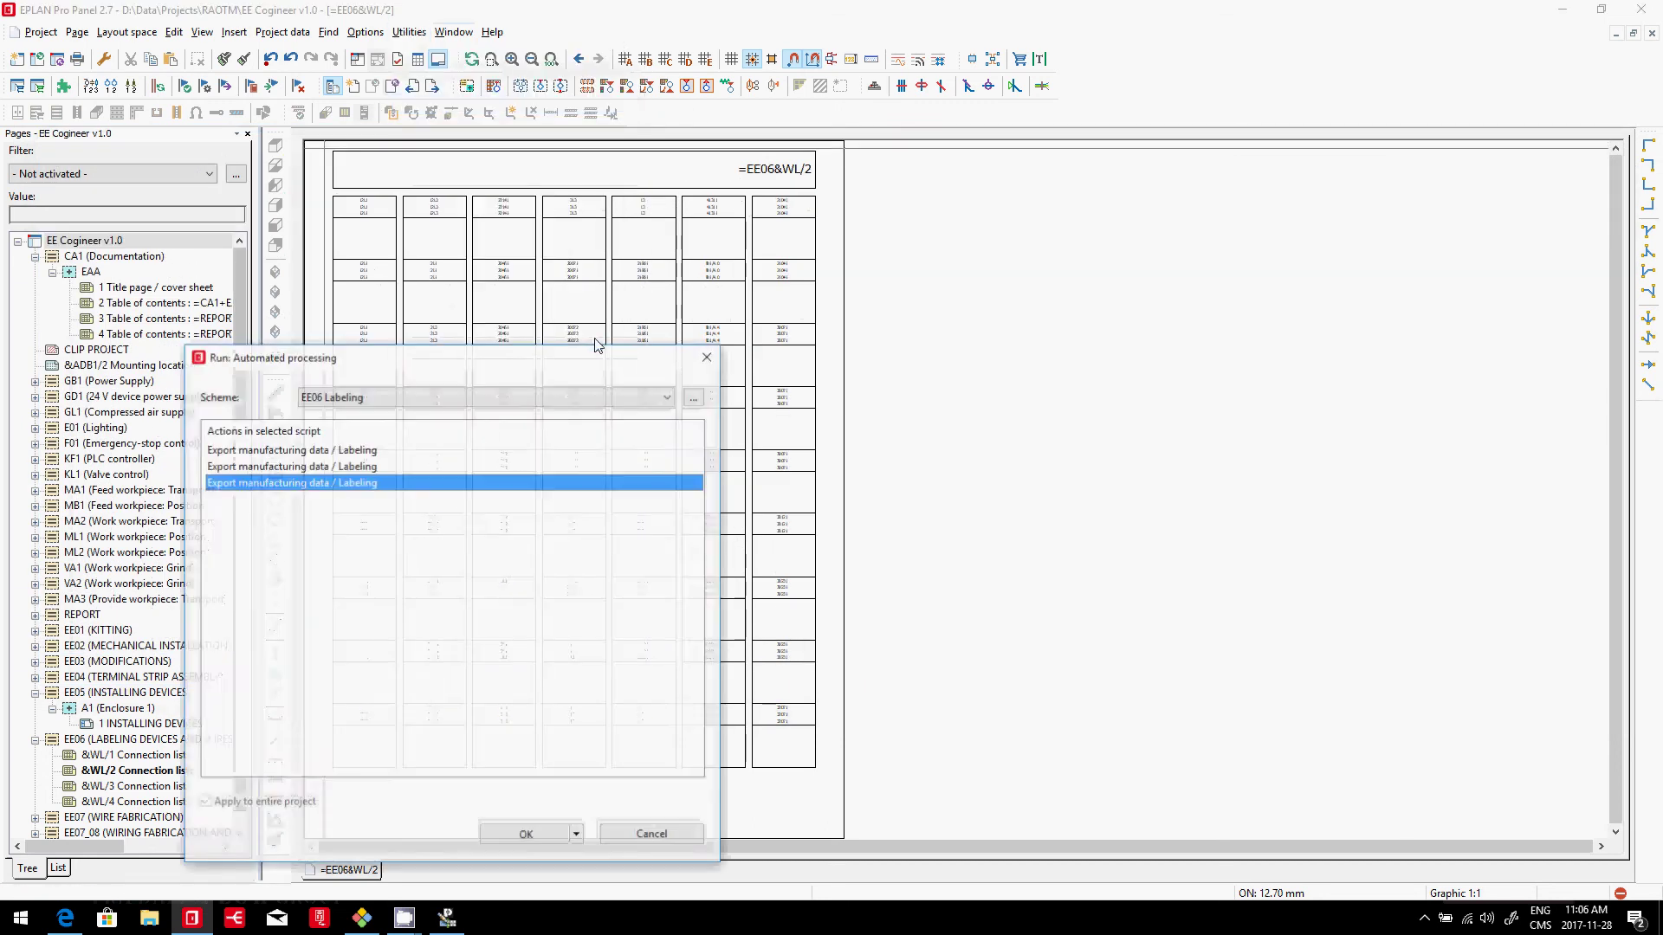
left_click(694, 395)
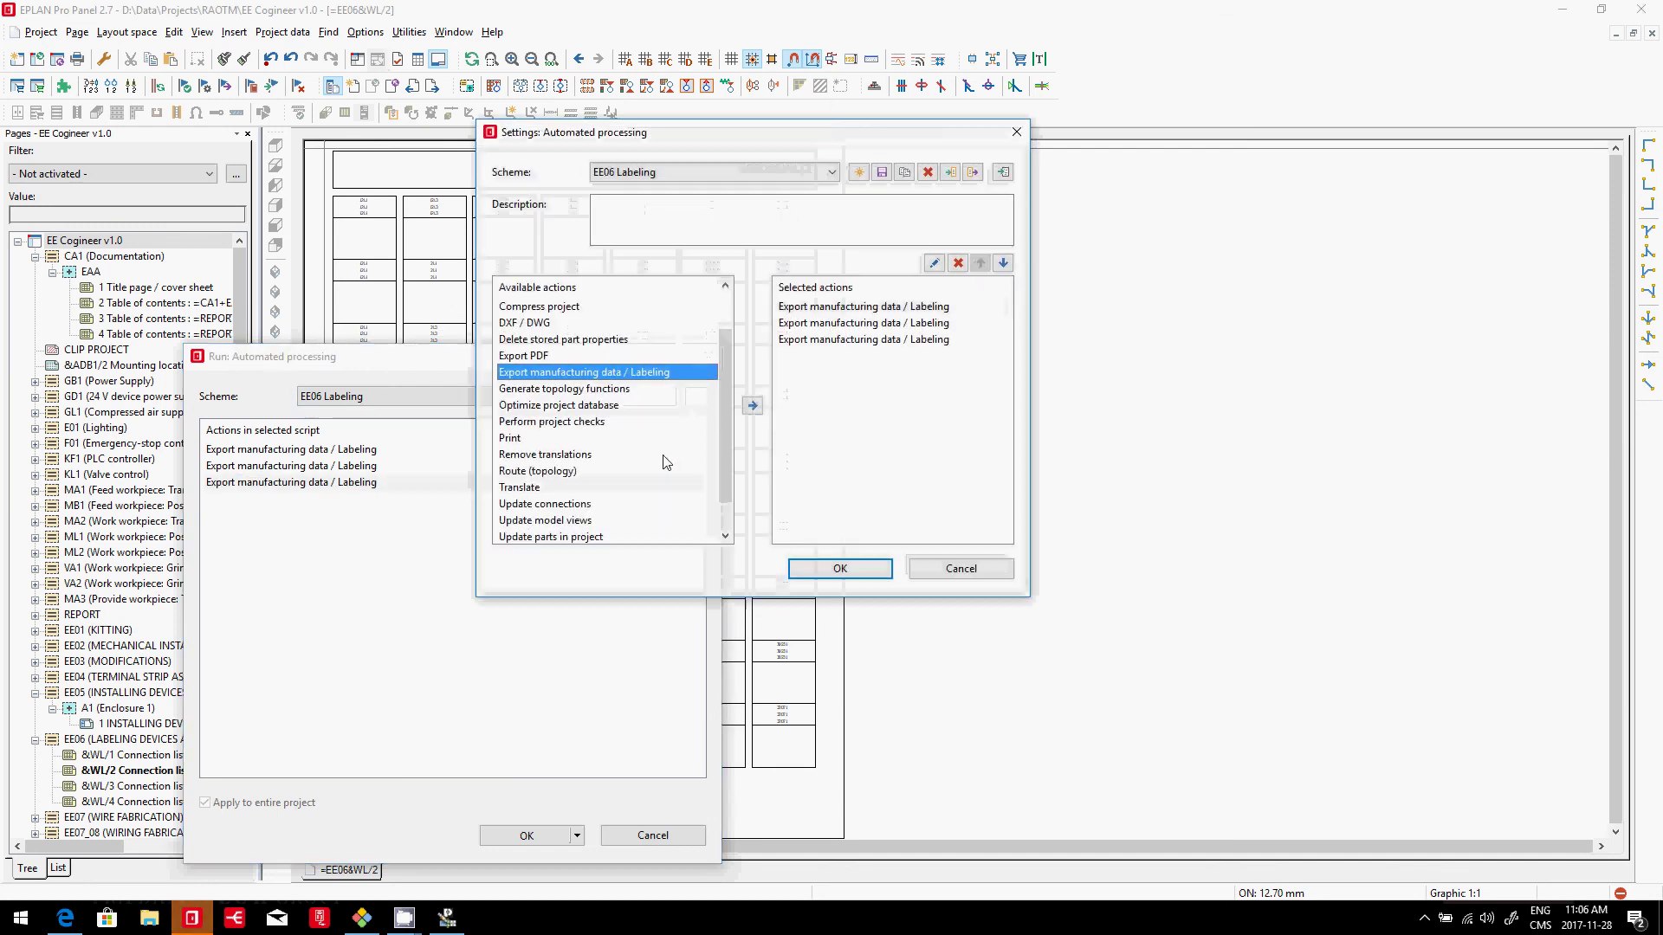
left_click(877, 308)
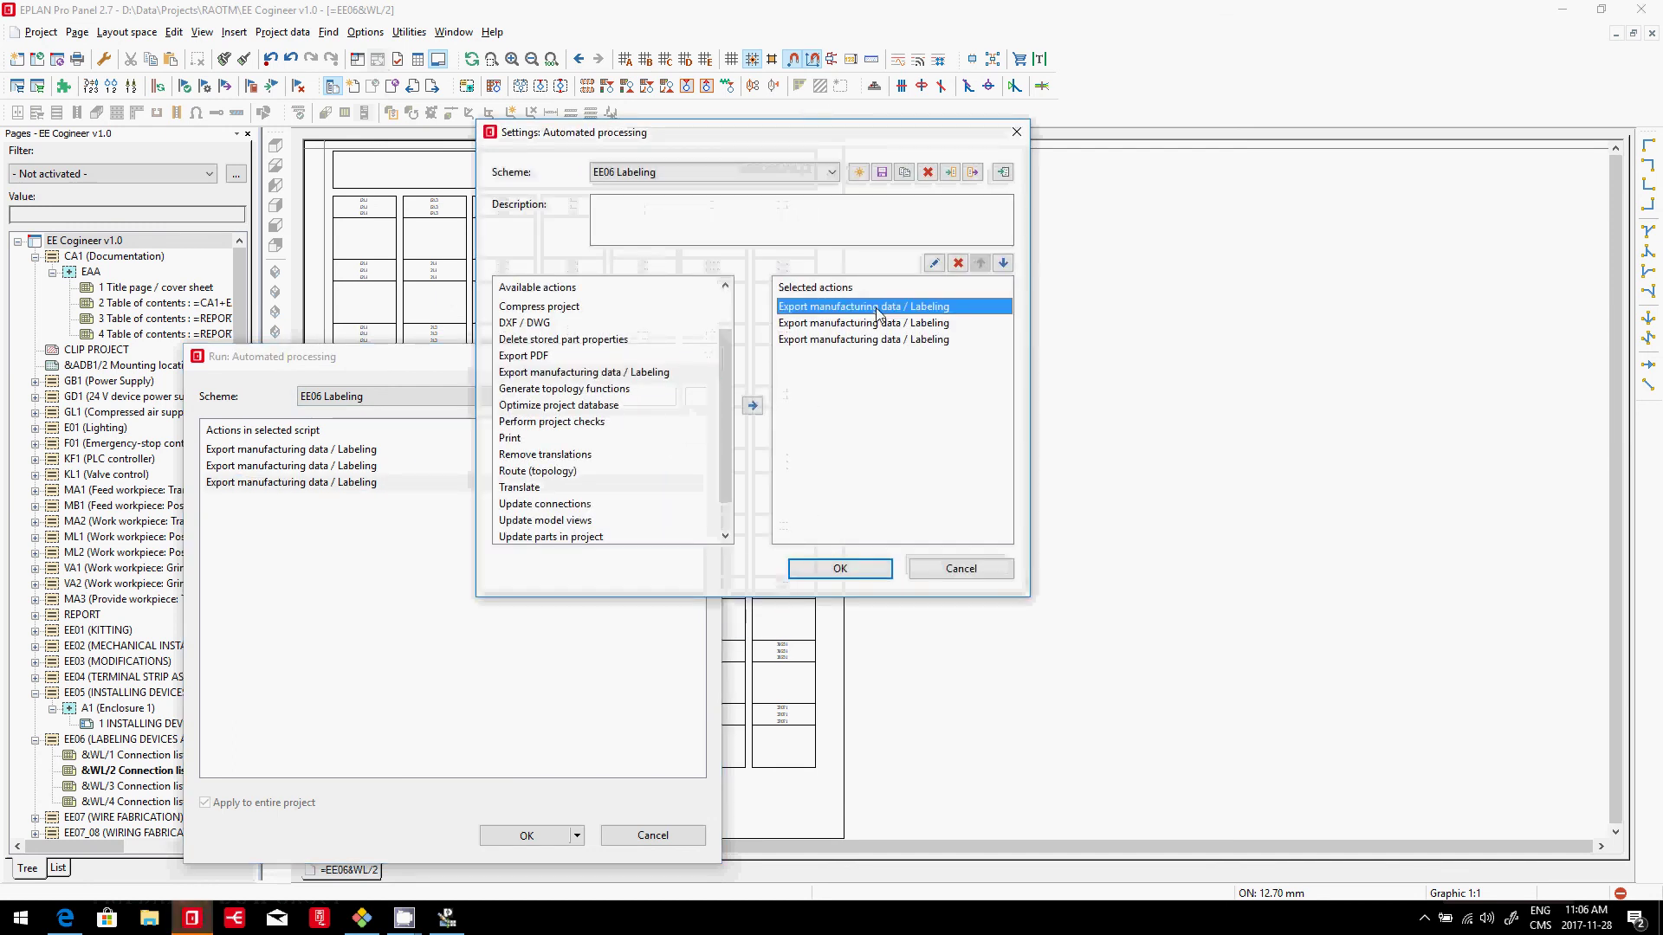
double_click(878, 308)
key("Escape")
- Set the second labeling action to EE06 terminal marking text and save the script
left_click(890, 324)
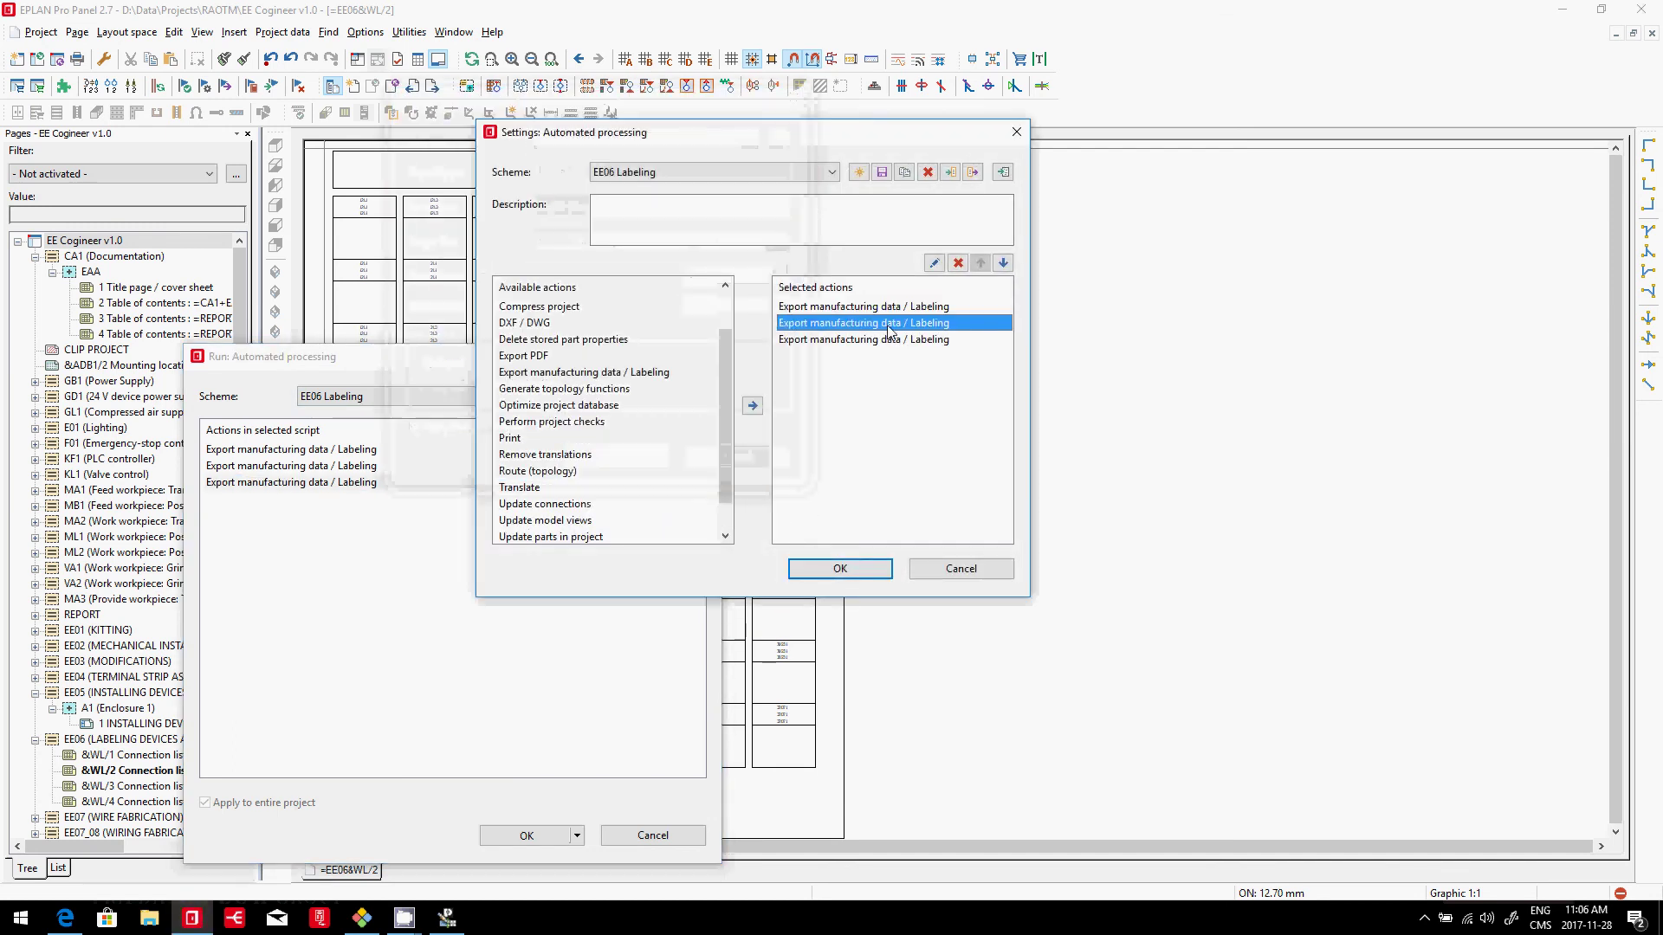
double_click(890, 332)
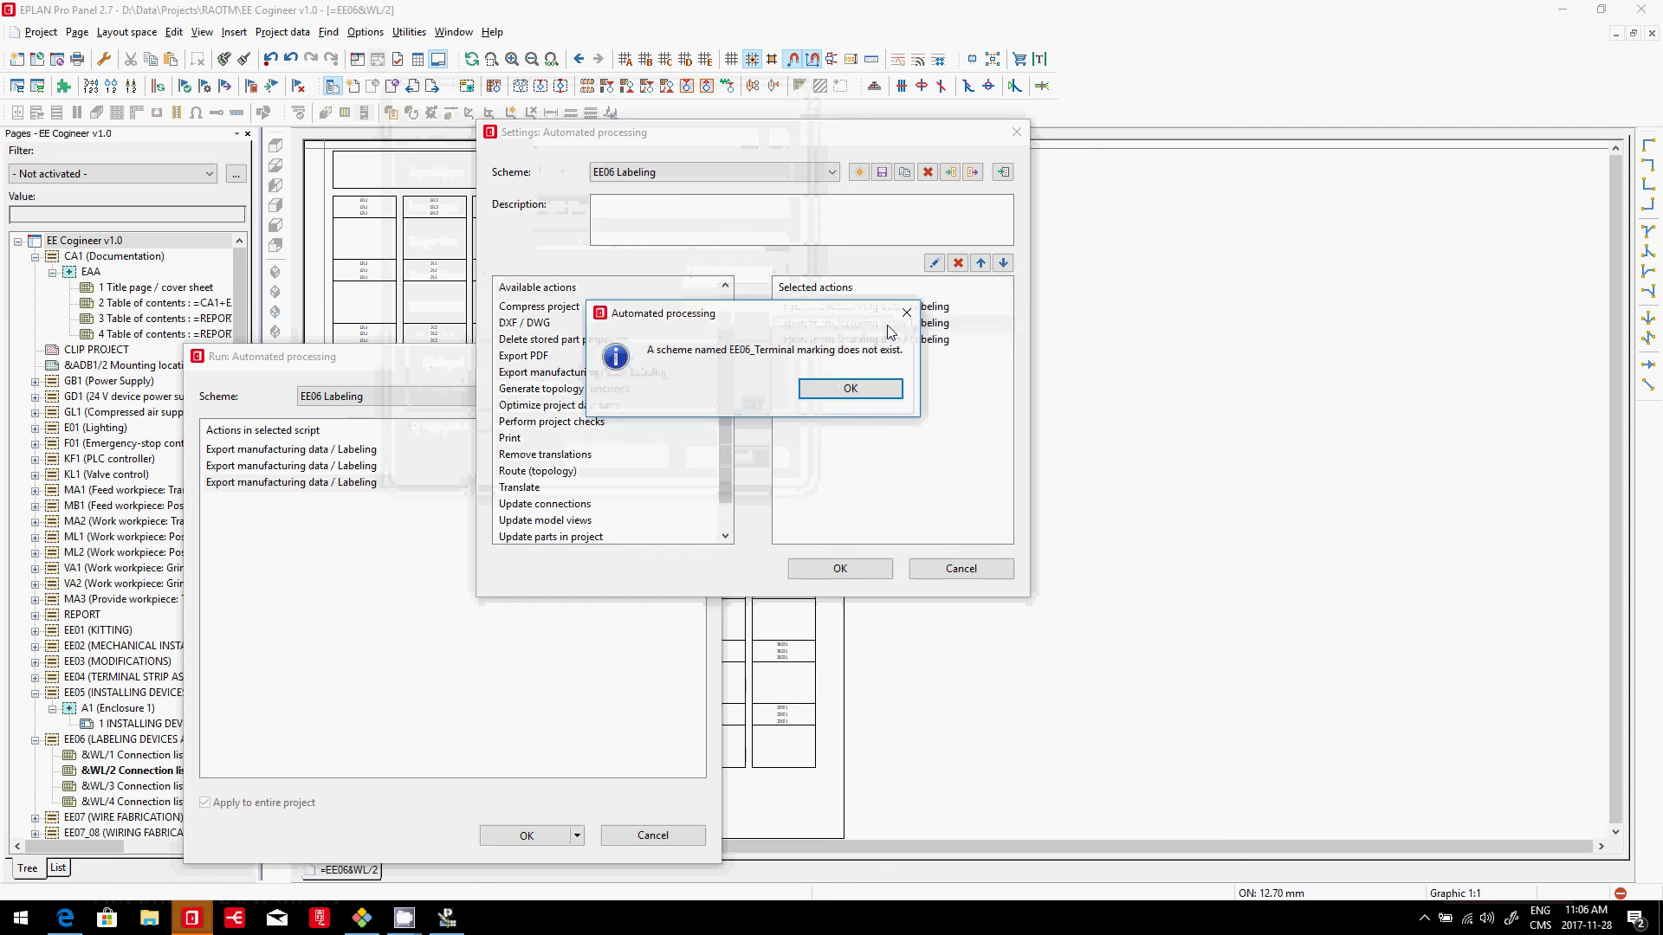
left_click(853, 390)
left_click(648, 137)
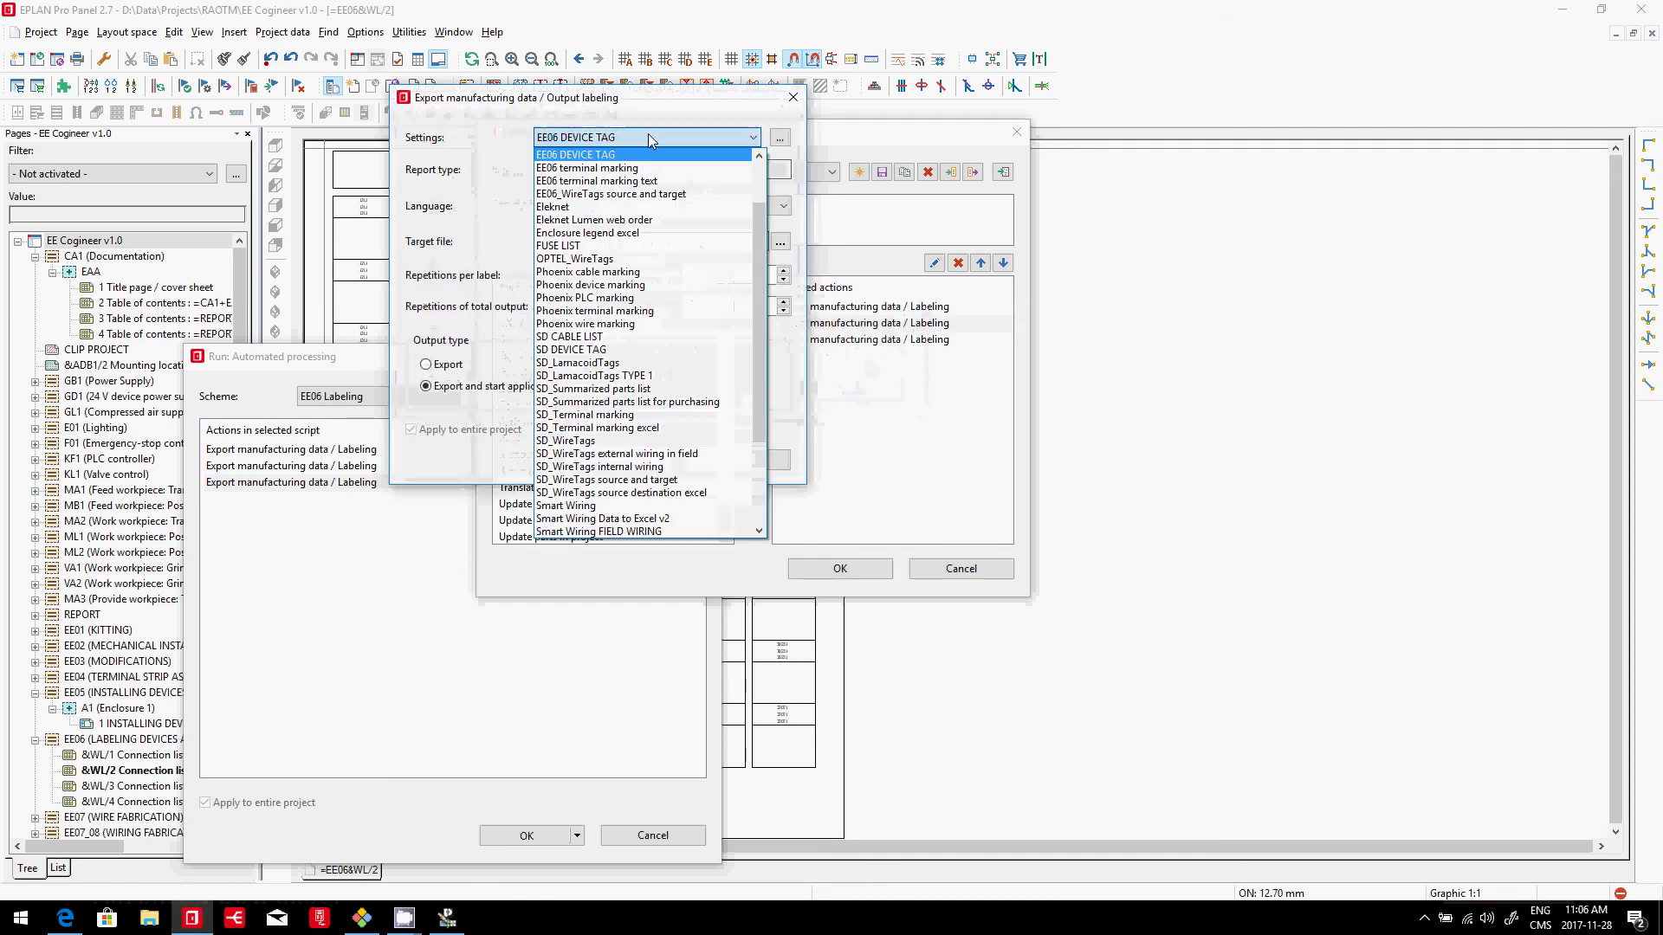
left_click(650, 180)
left_click(616, 463)
double_click(883, 340)
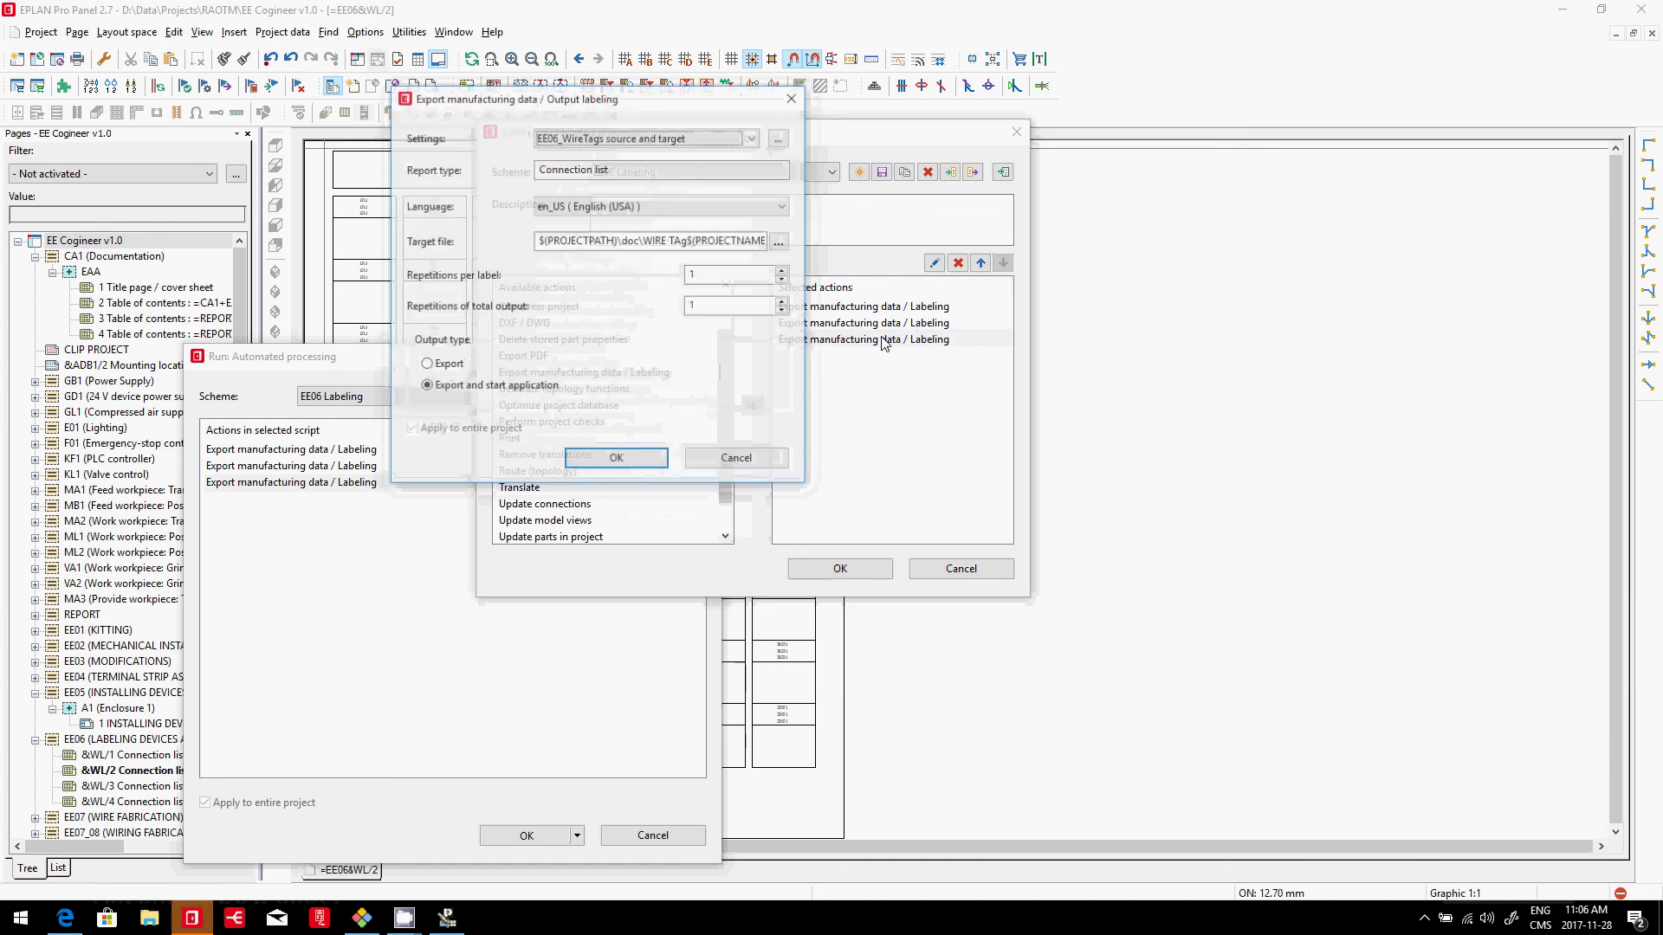
left_click(636, 457)
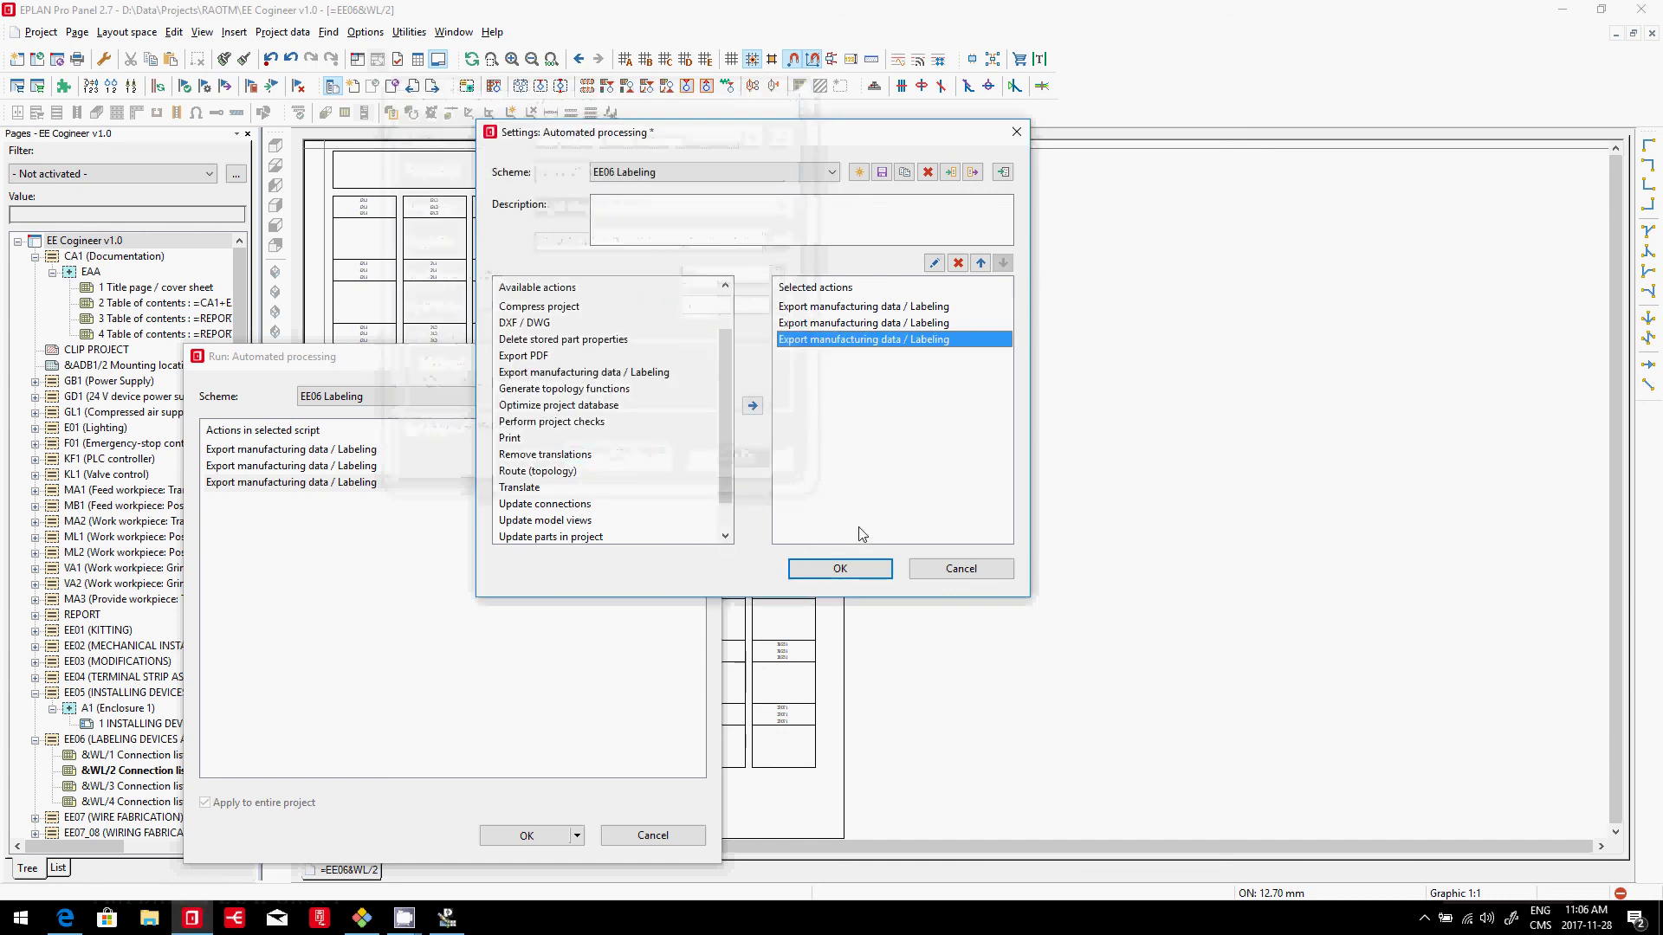
left_click(811, 571)
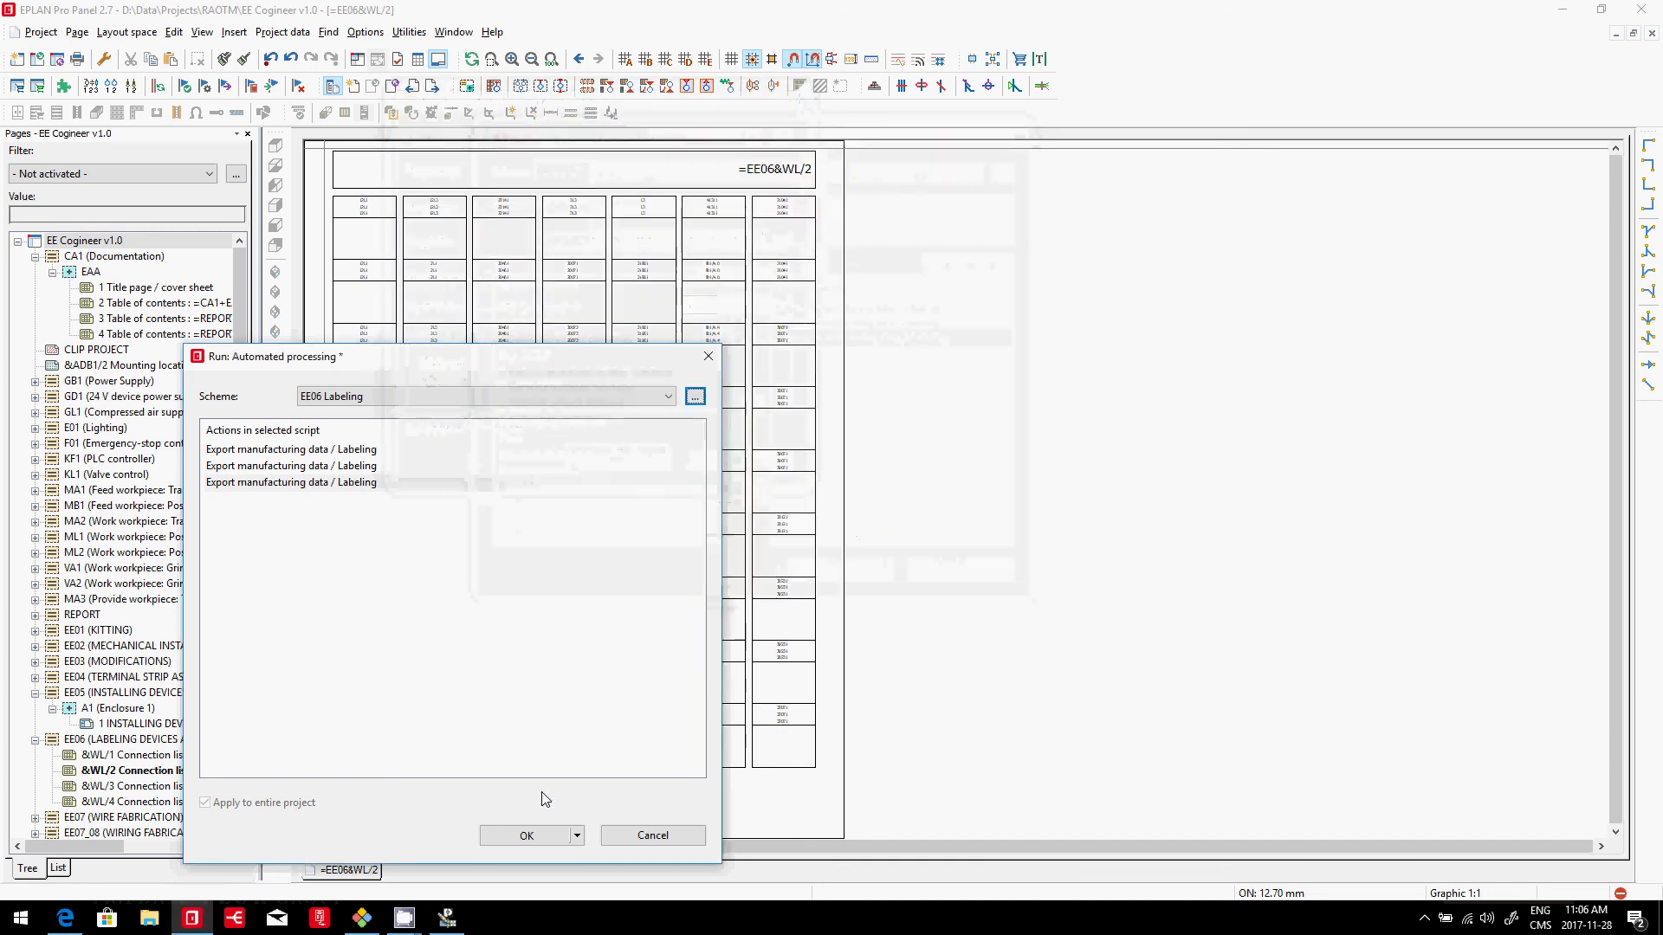
- Run EE06 Labeling to produce the Wire, Terminals and DEVICE TAG text files, then return to EPLAN
left_click(523, 836)
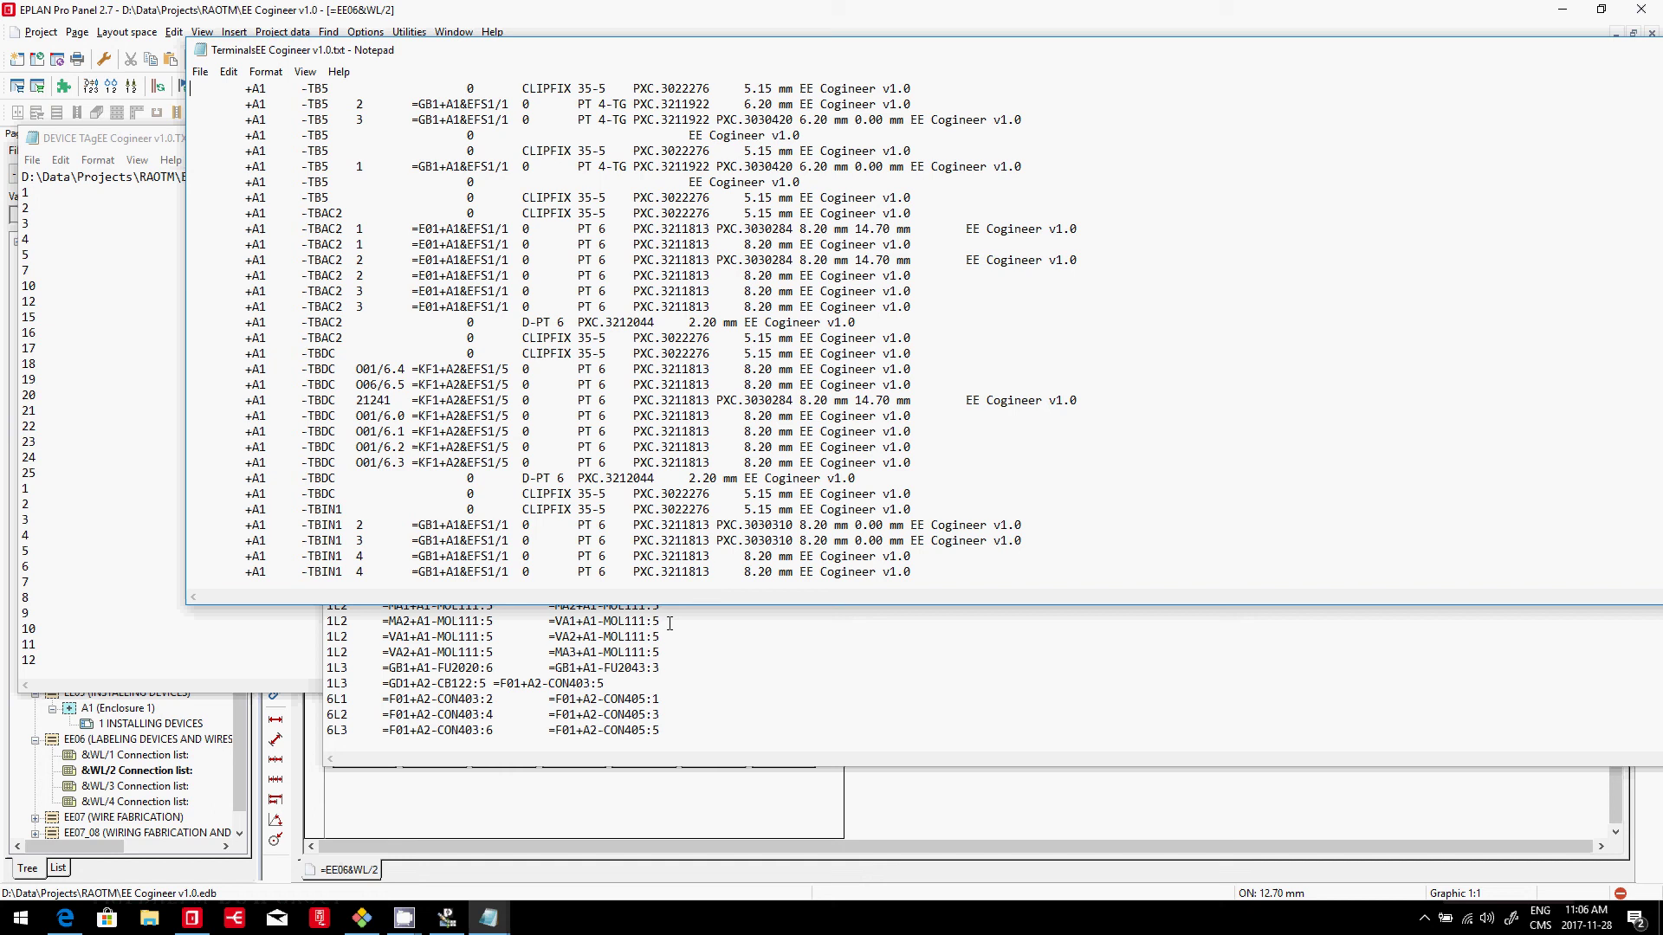
key("alt+Tab")
key("alt+Tab")
key("alt+Tab")
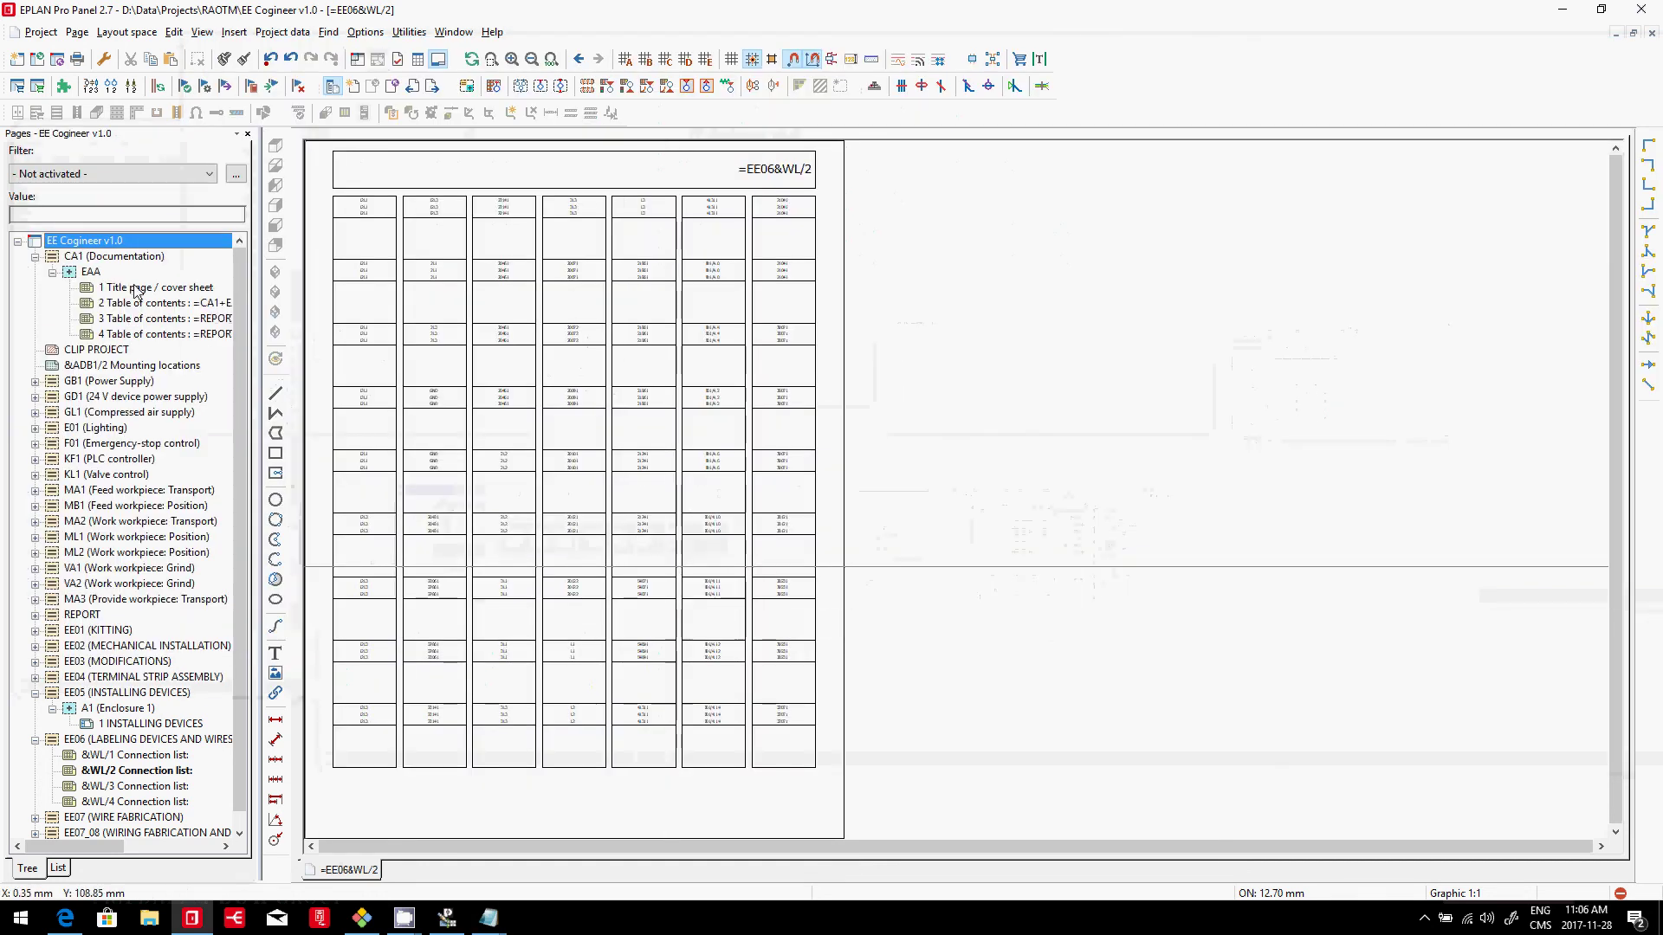
- Show the title page / cover sheet =CA1+EAA/1 zoomed in, then switch to the screen recorder
left_click(136, 287)
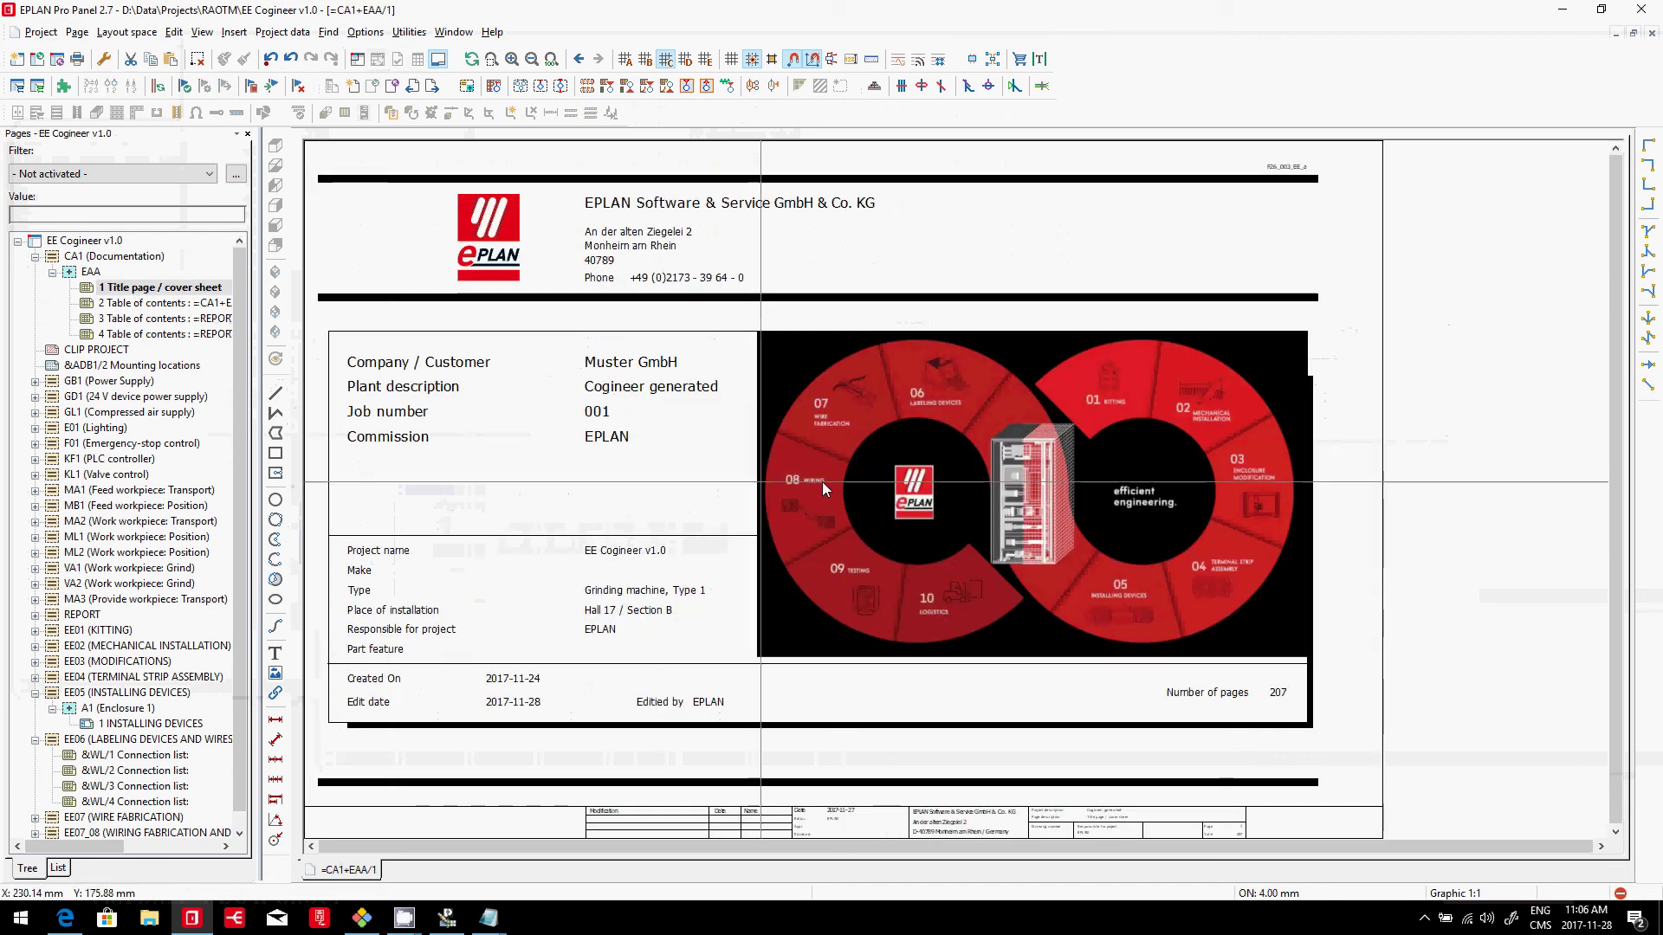
scroll(1283, 454, "up", 3)
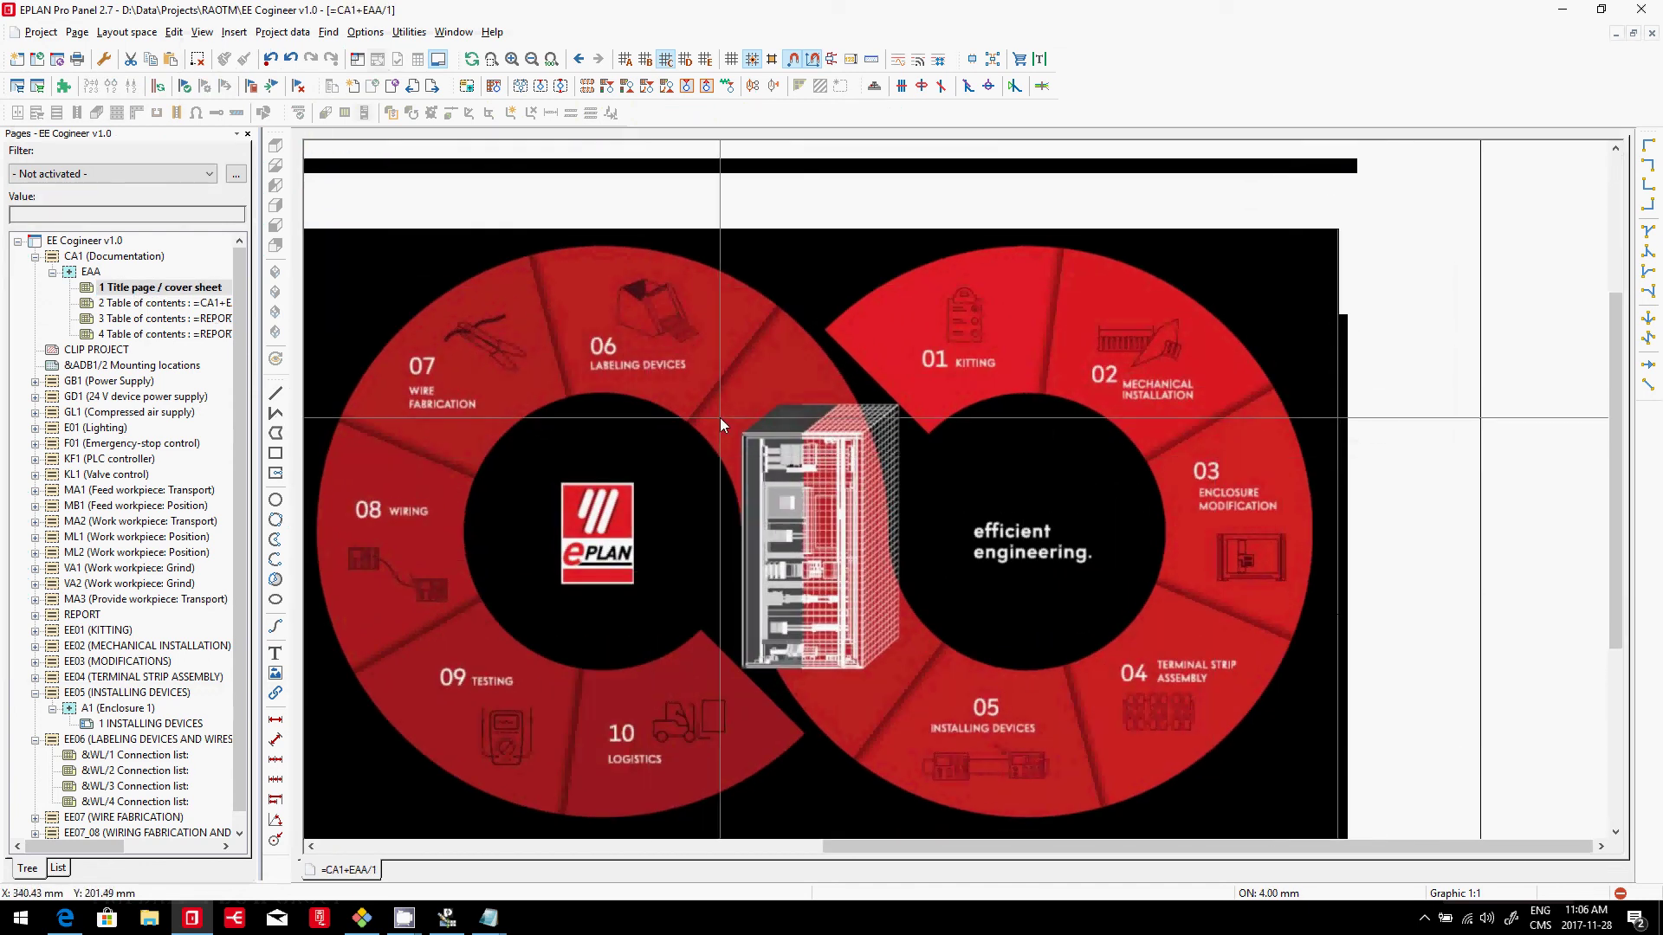
key("alt+Tab")
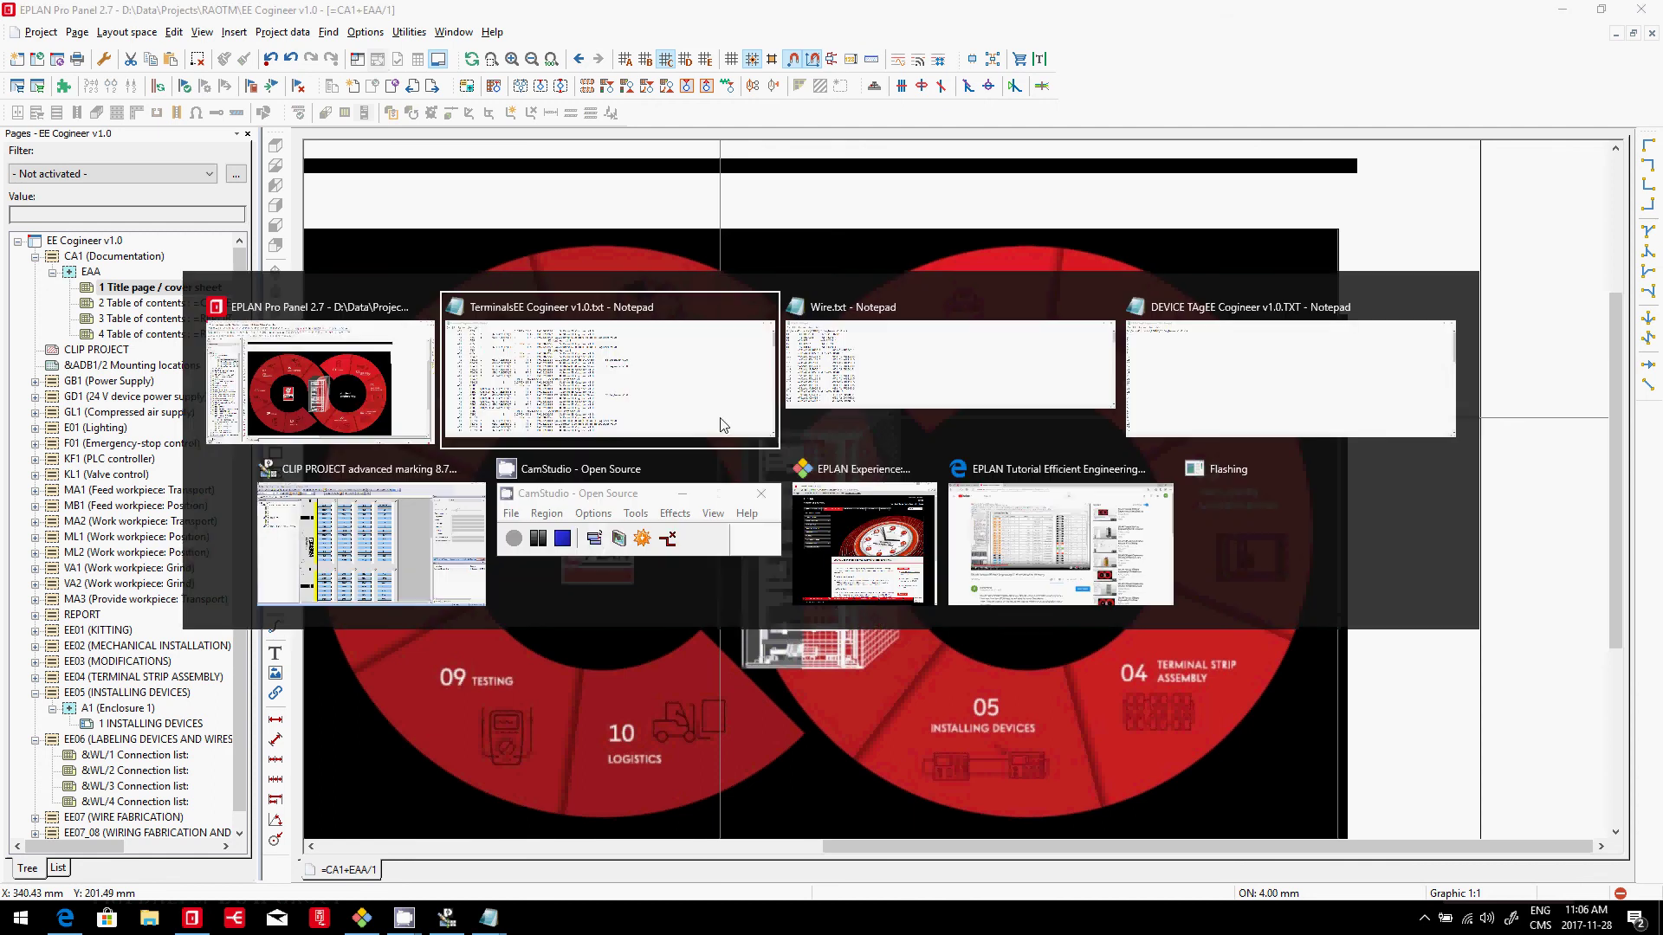
key("alt+Tab")
key("alt+Tab")
key("alt+Tab")
key("alt+Tab")
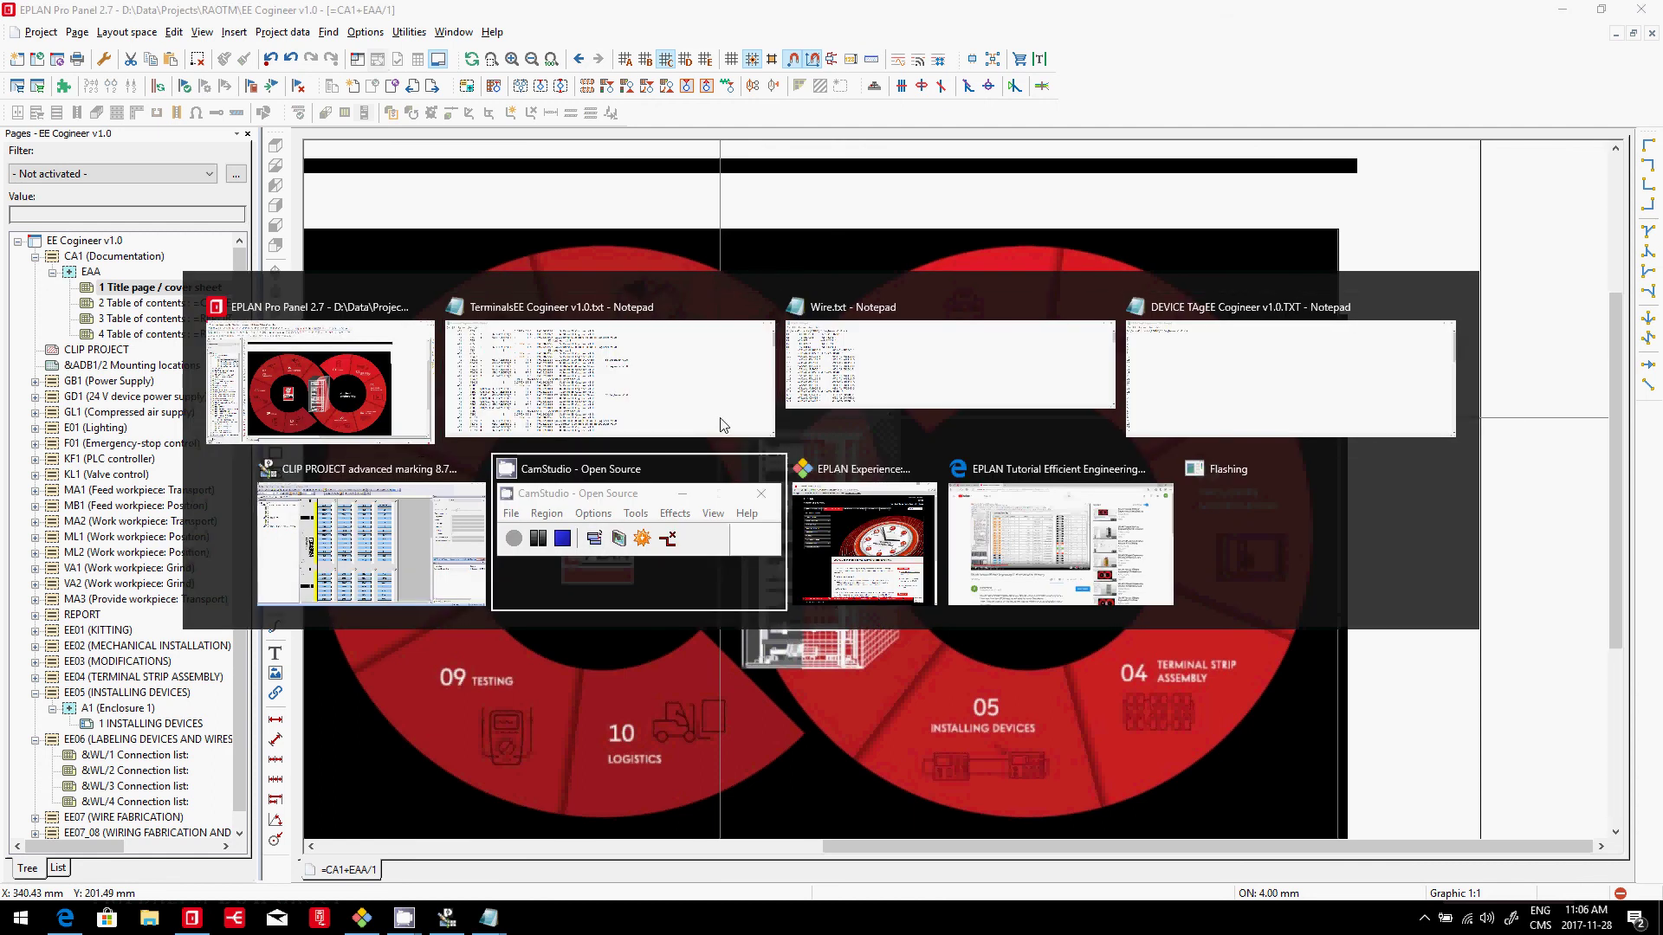